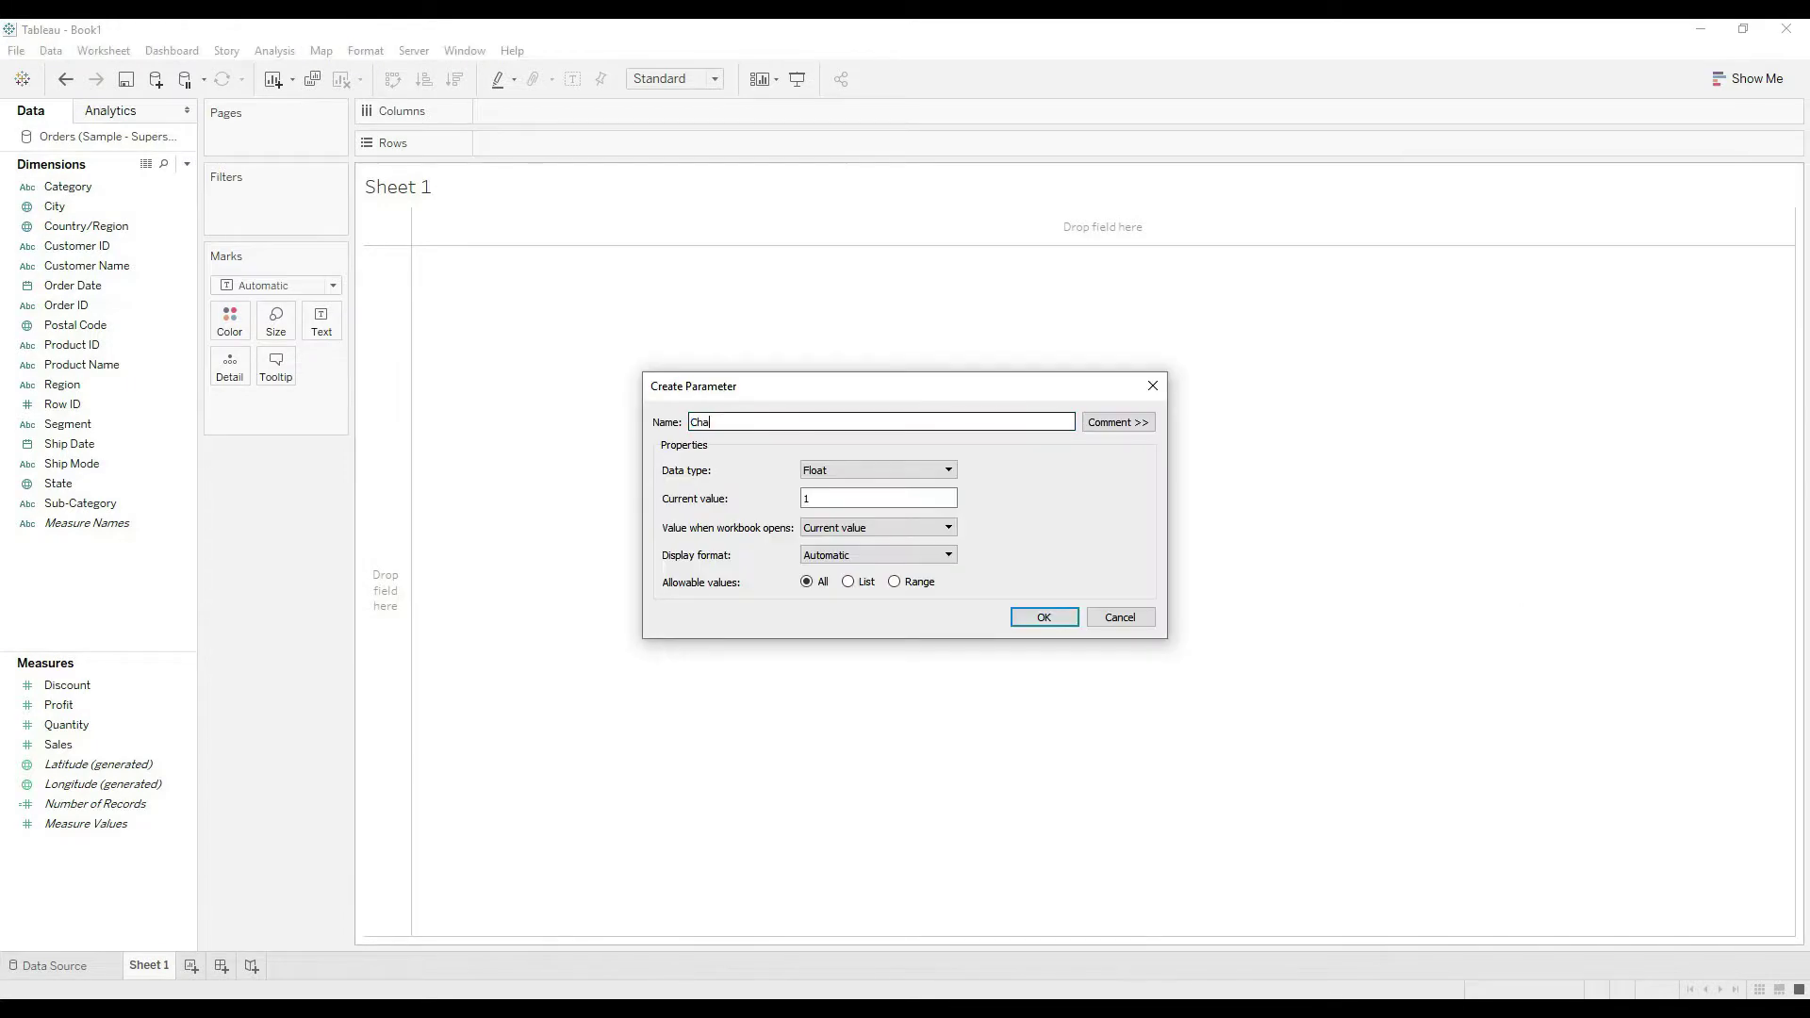
type("ange")
- Make Change Measure Parameter a String parameter with a value list of Profit and Sales
key("Tab")
key("alt+Down")
key("Down")
key("Down")
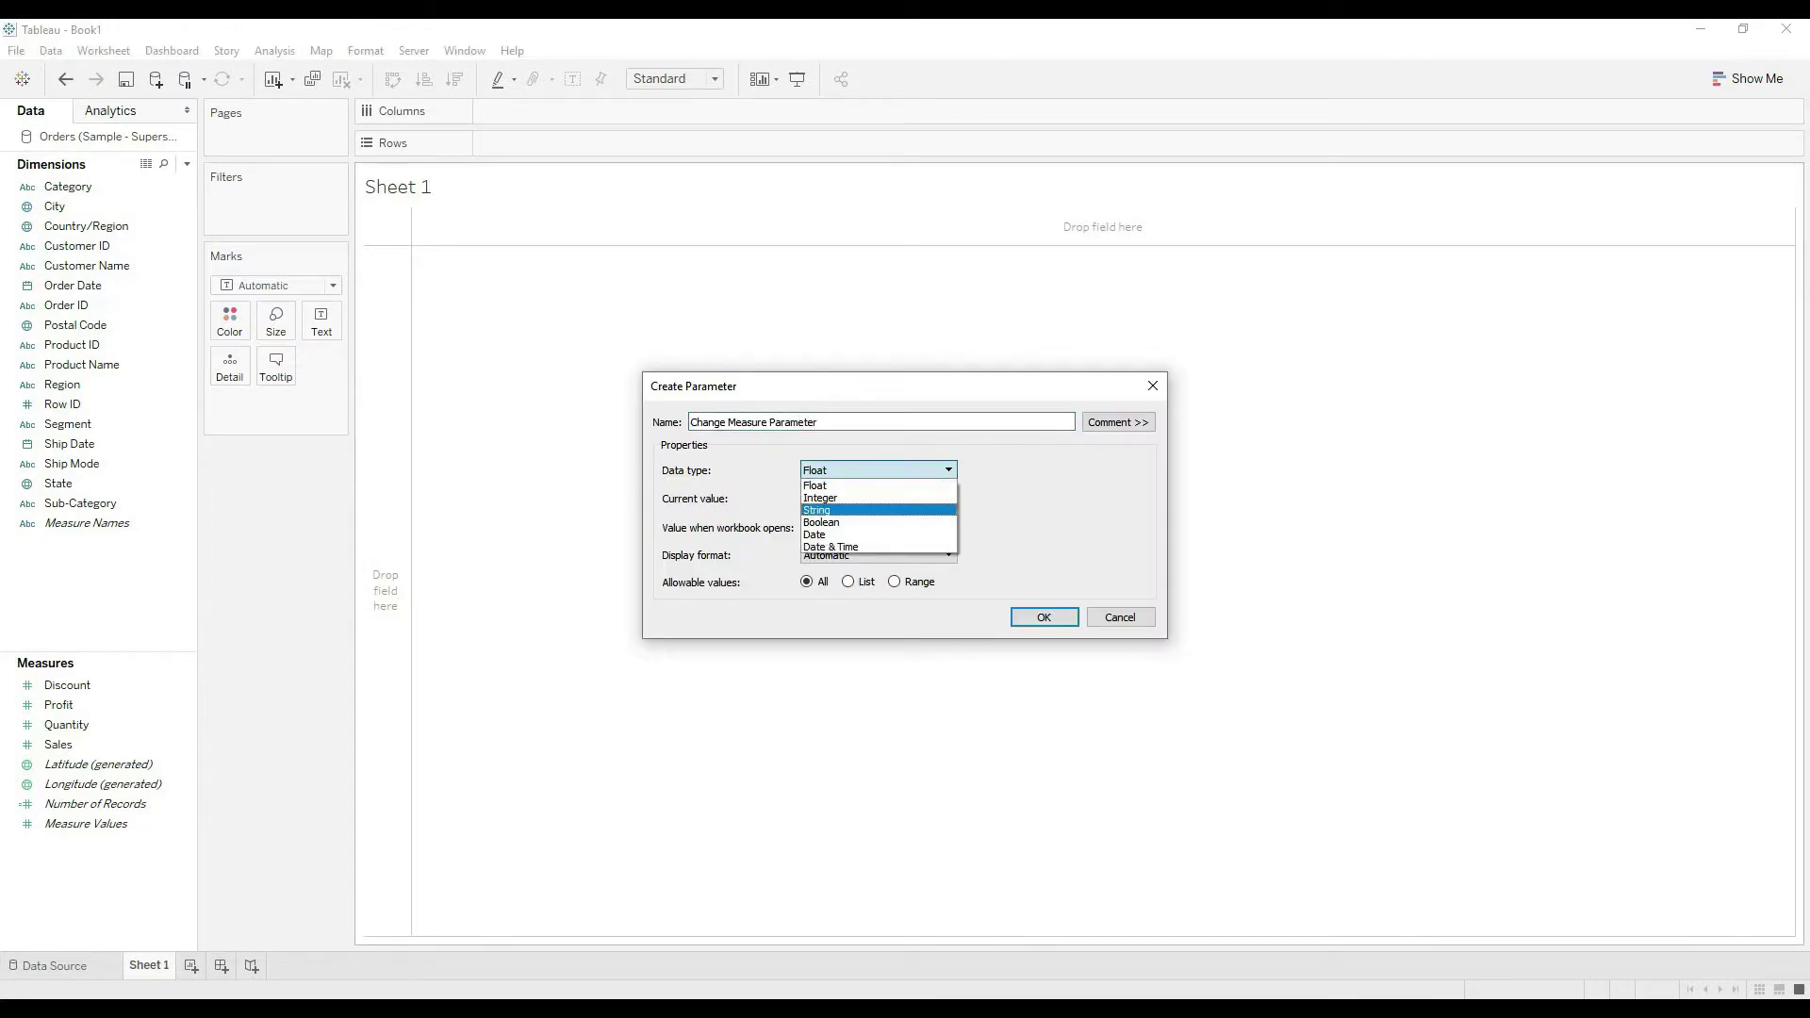
key("Return")
key("Right")
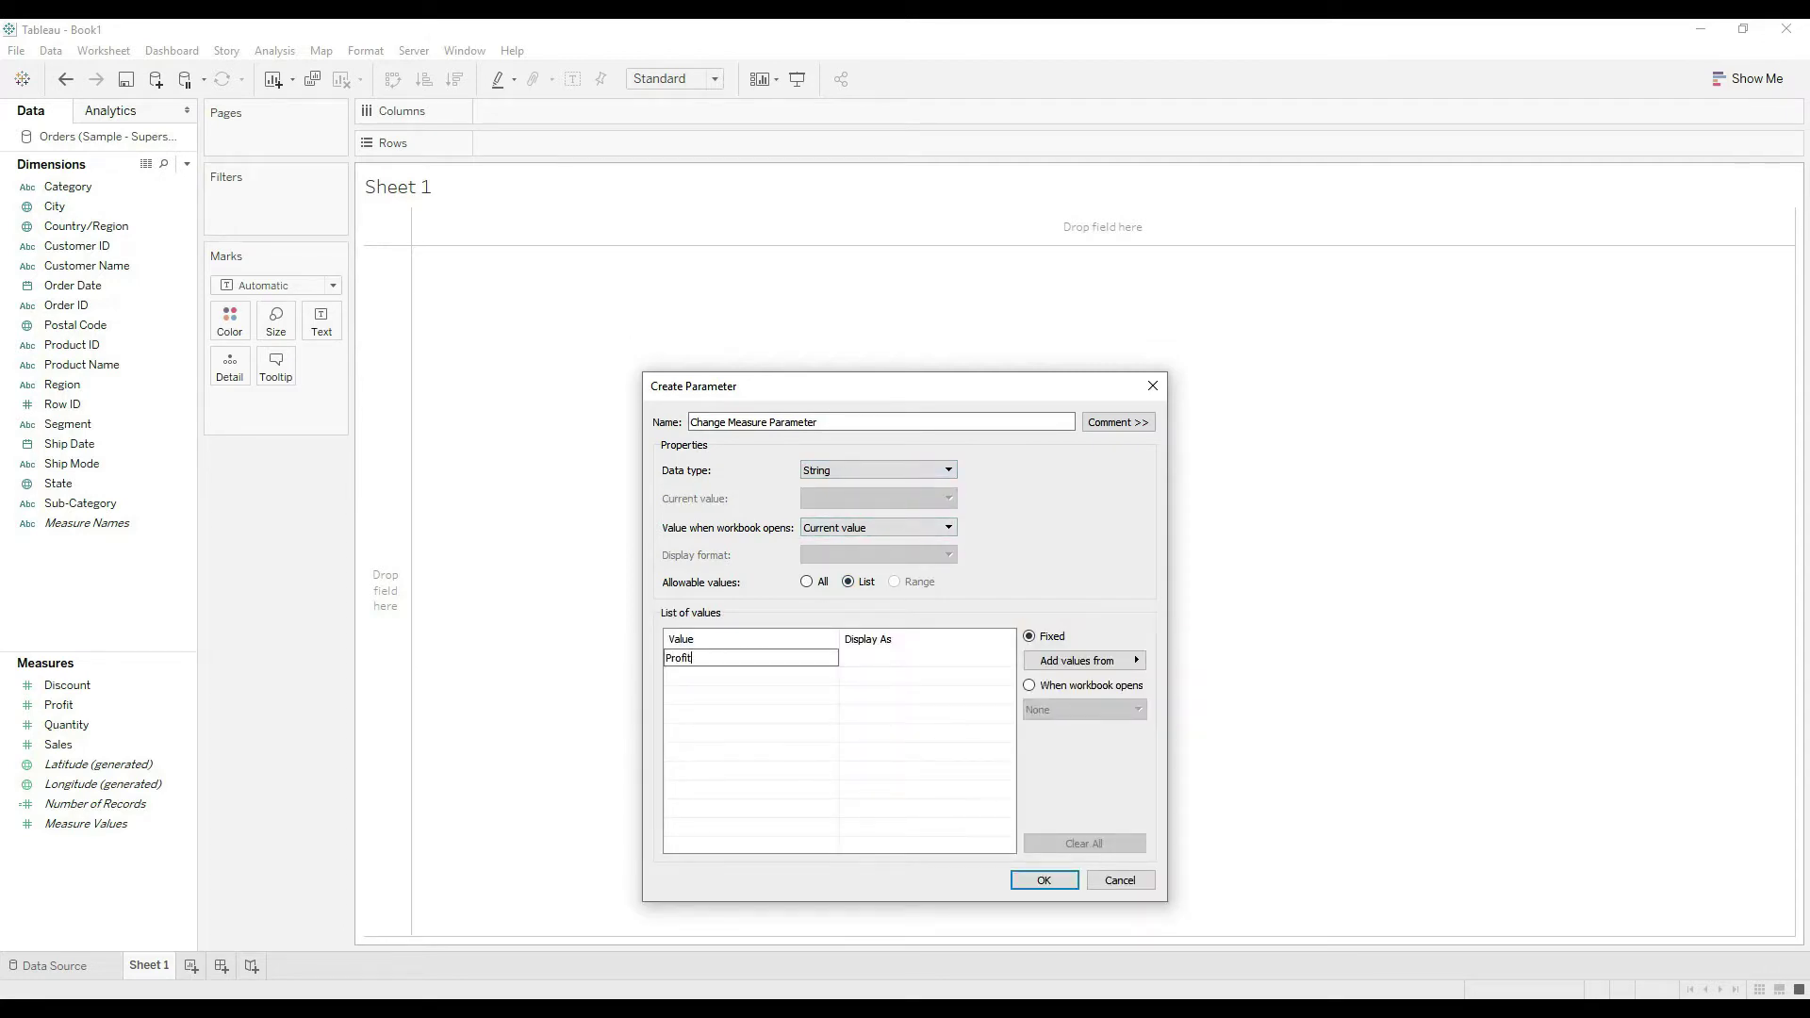
key("Return")
type("Sales")
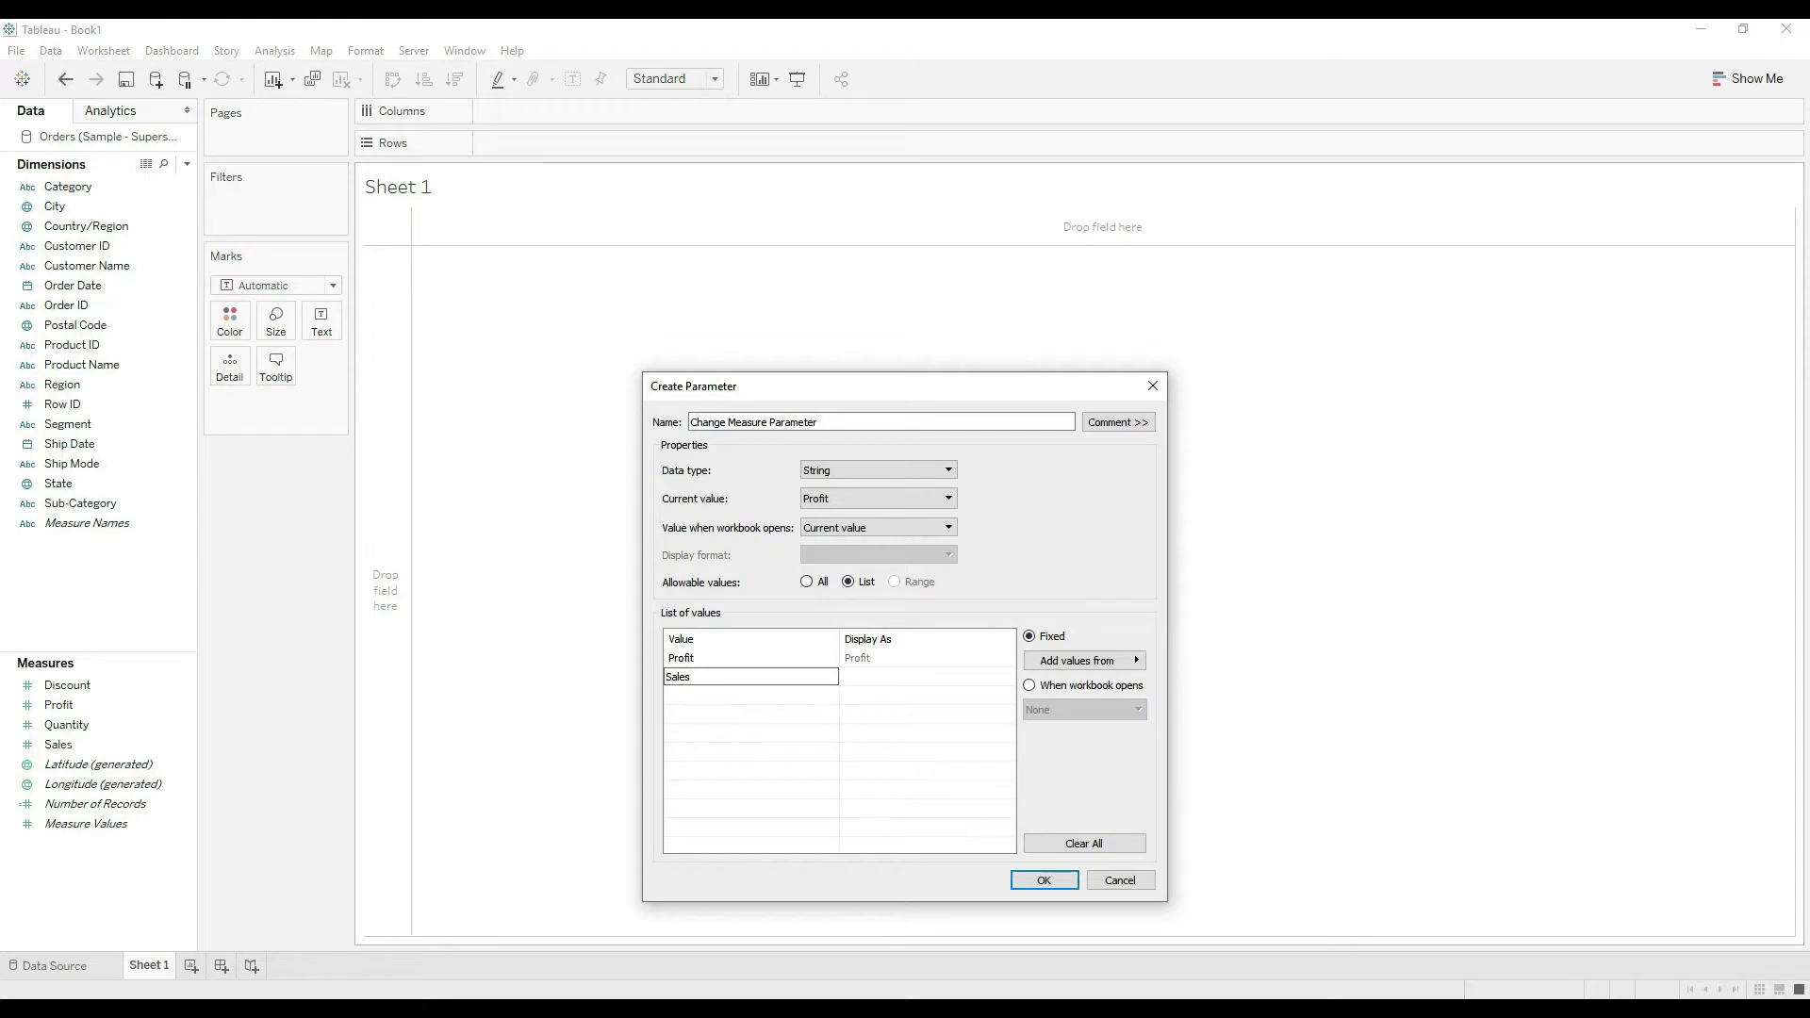
key("Return")
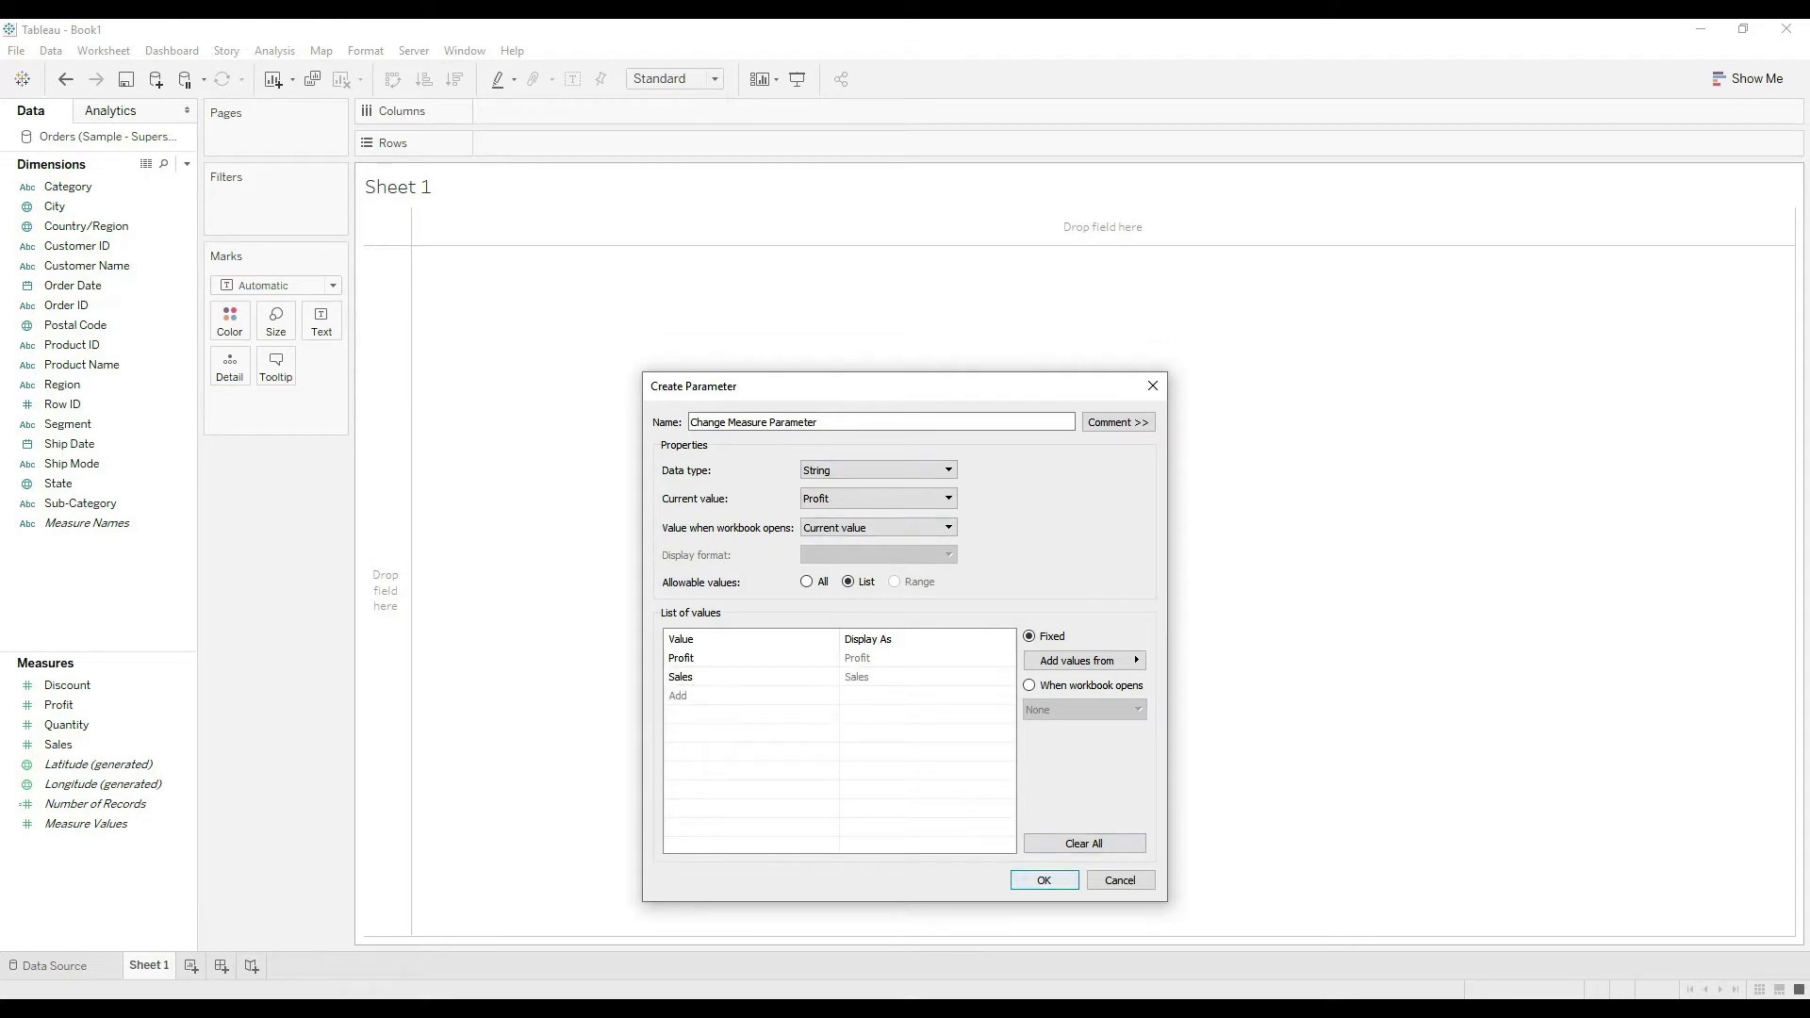
key("Return")
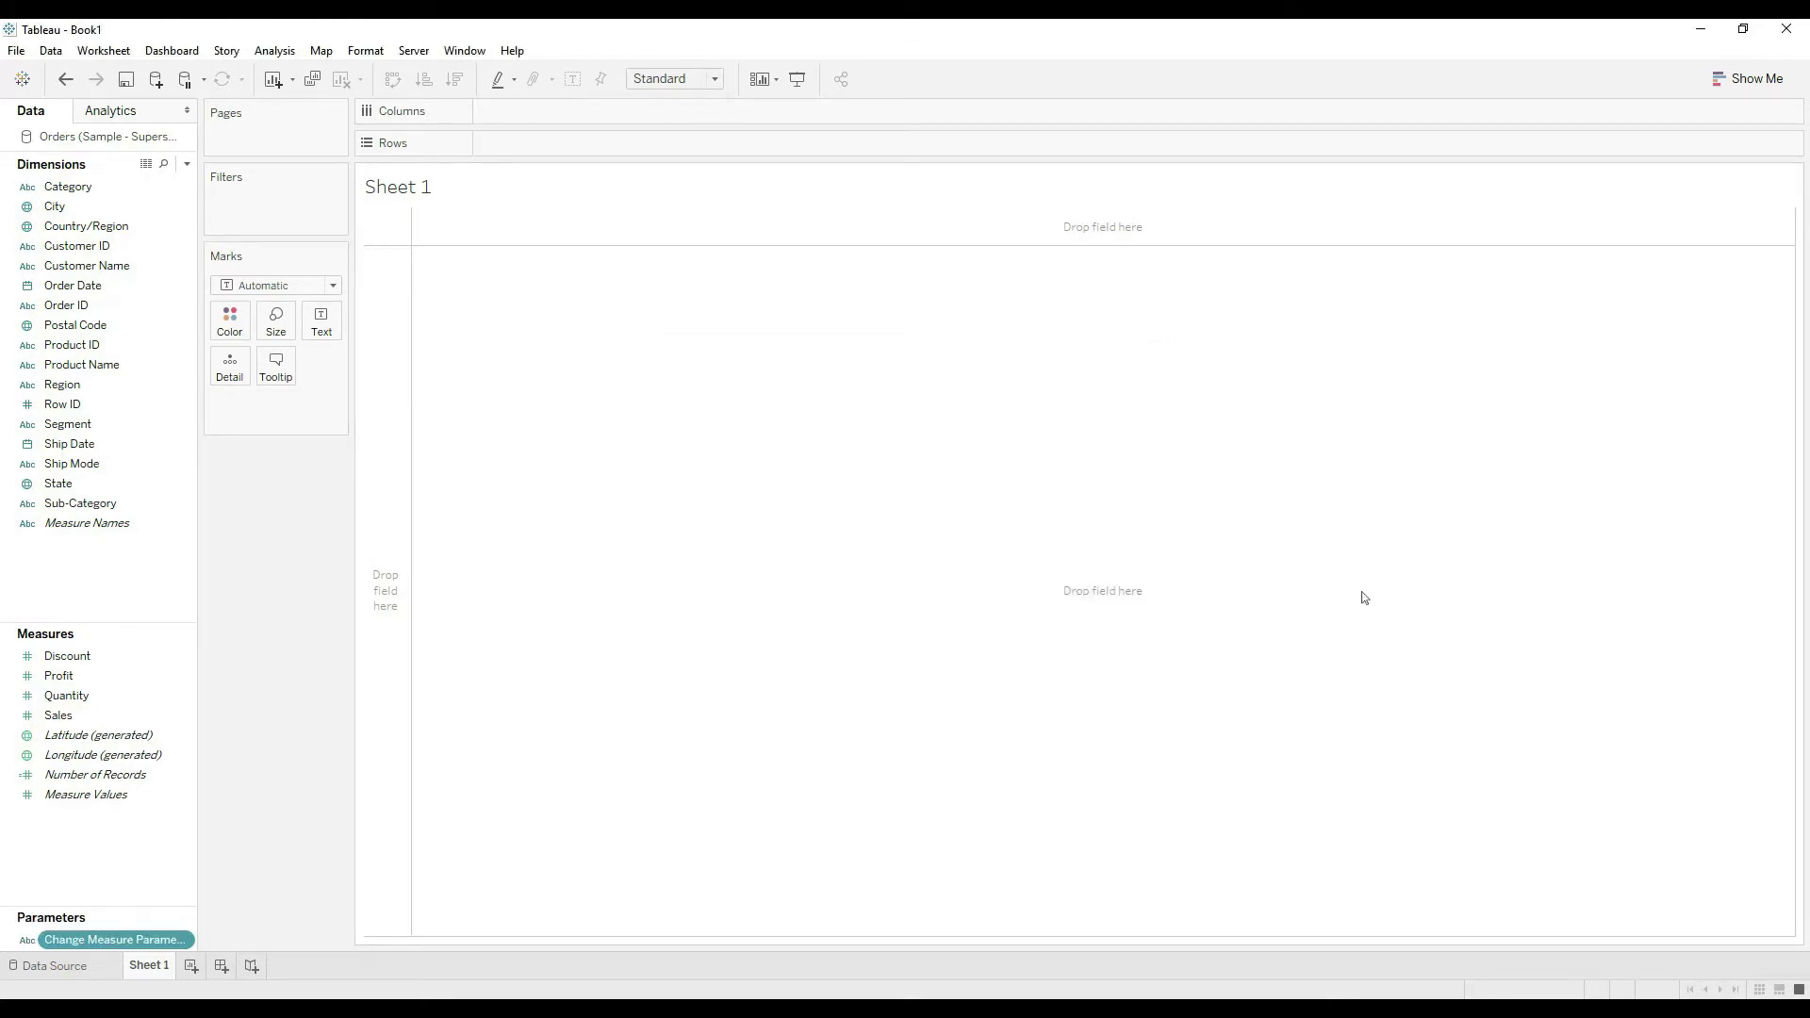
- Write a CASE calculation returning SUM([Profit]) or SUM([Sales]) based on Change Measure Parameter
right_click(71, 576)
left_click(162, 584)
type("Change Measure Value calculation")
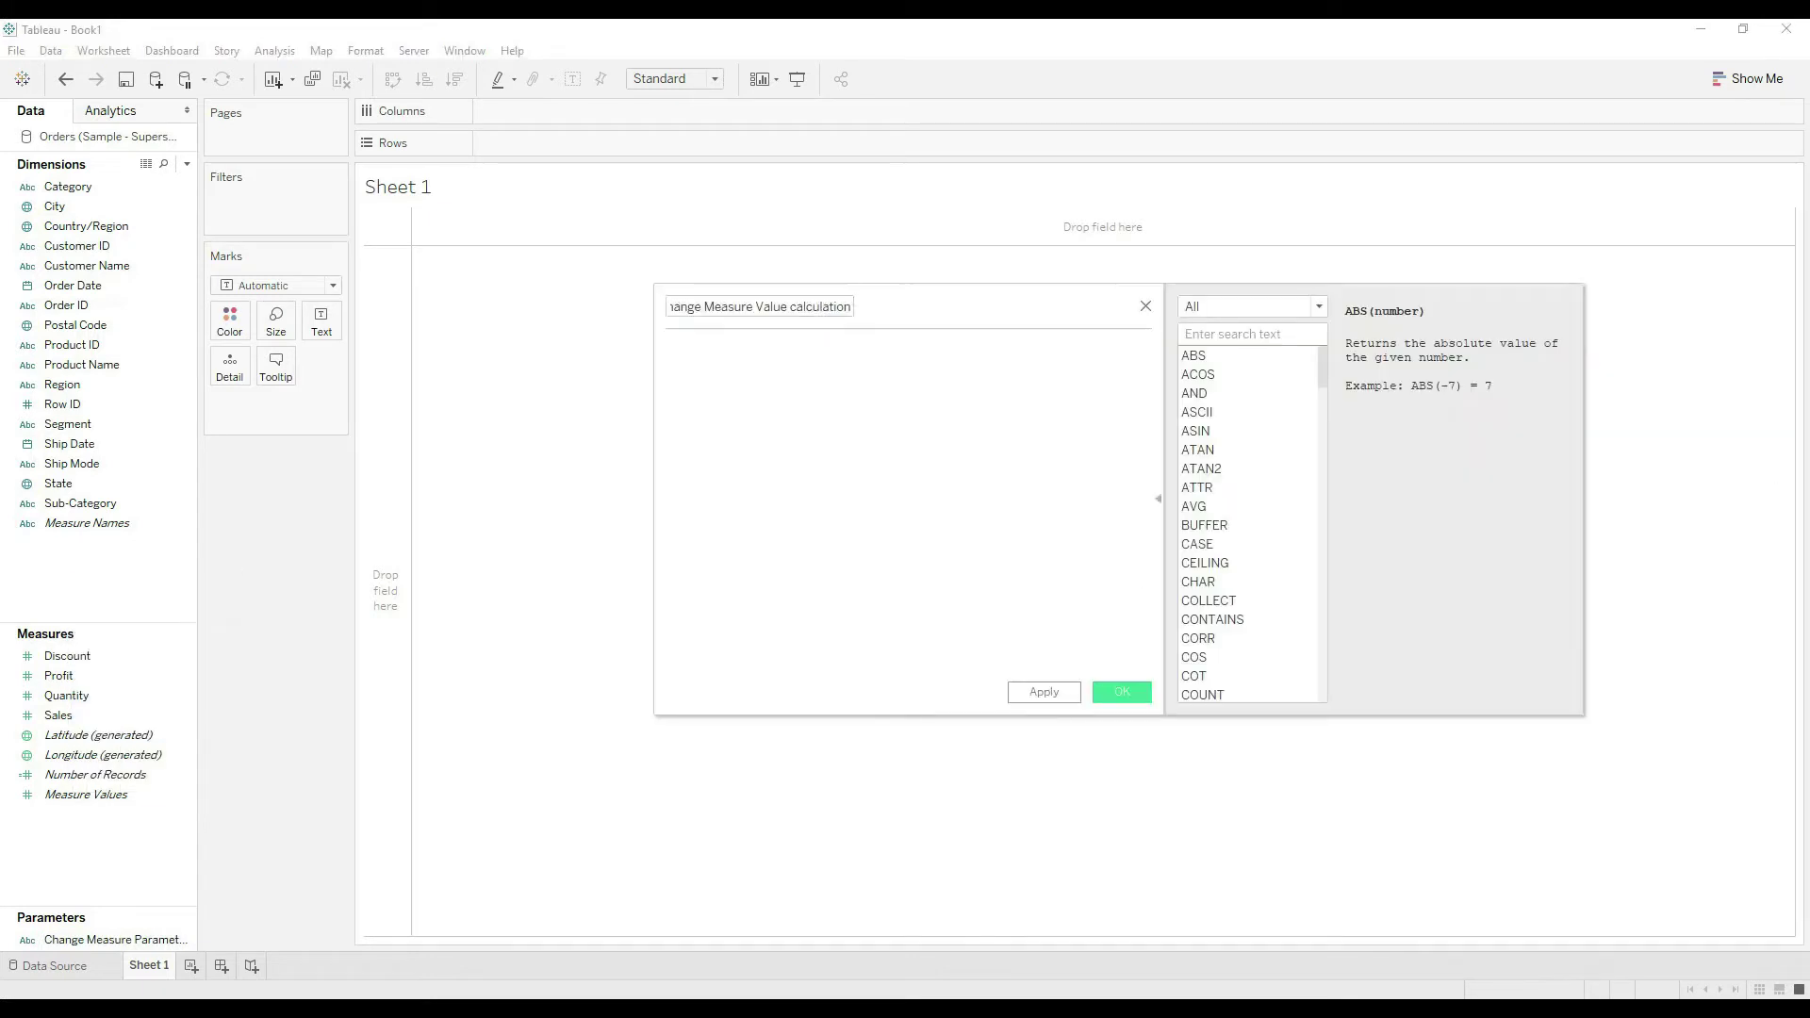
type("case")
type(" [Change")
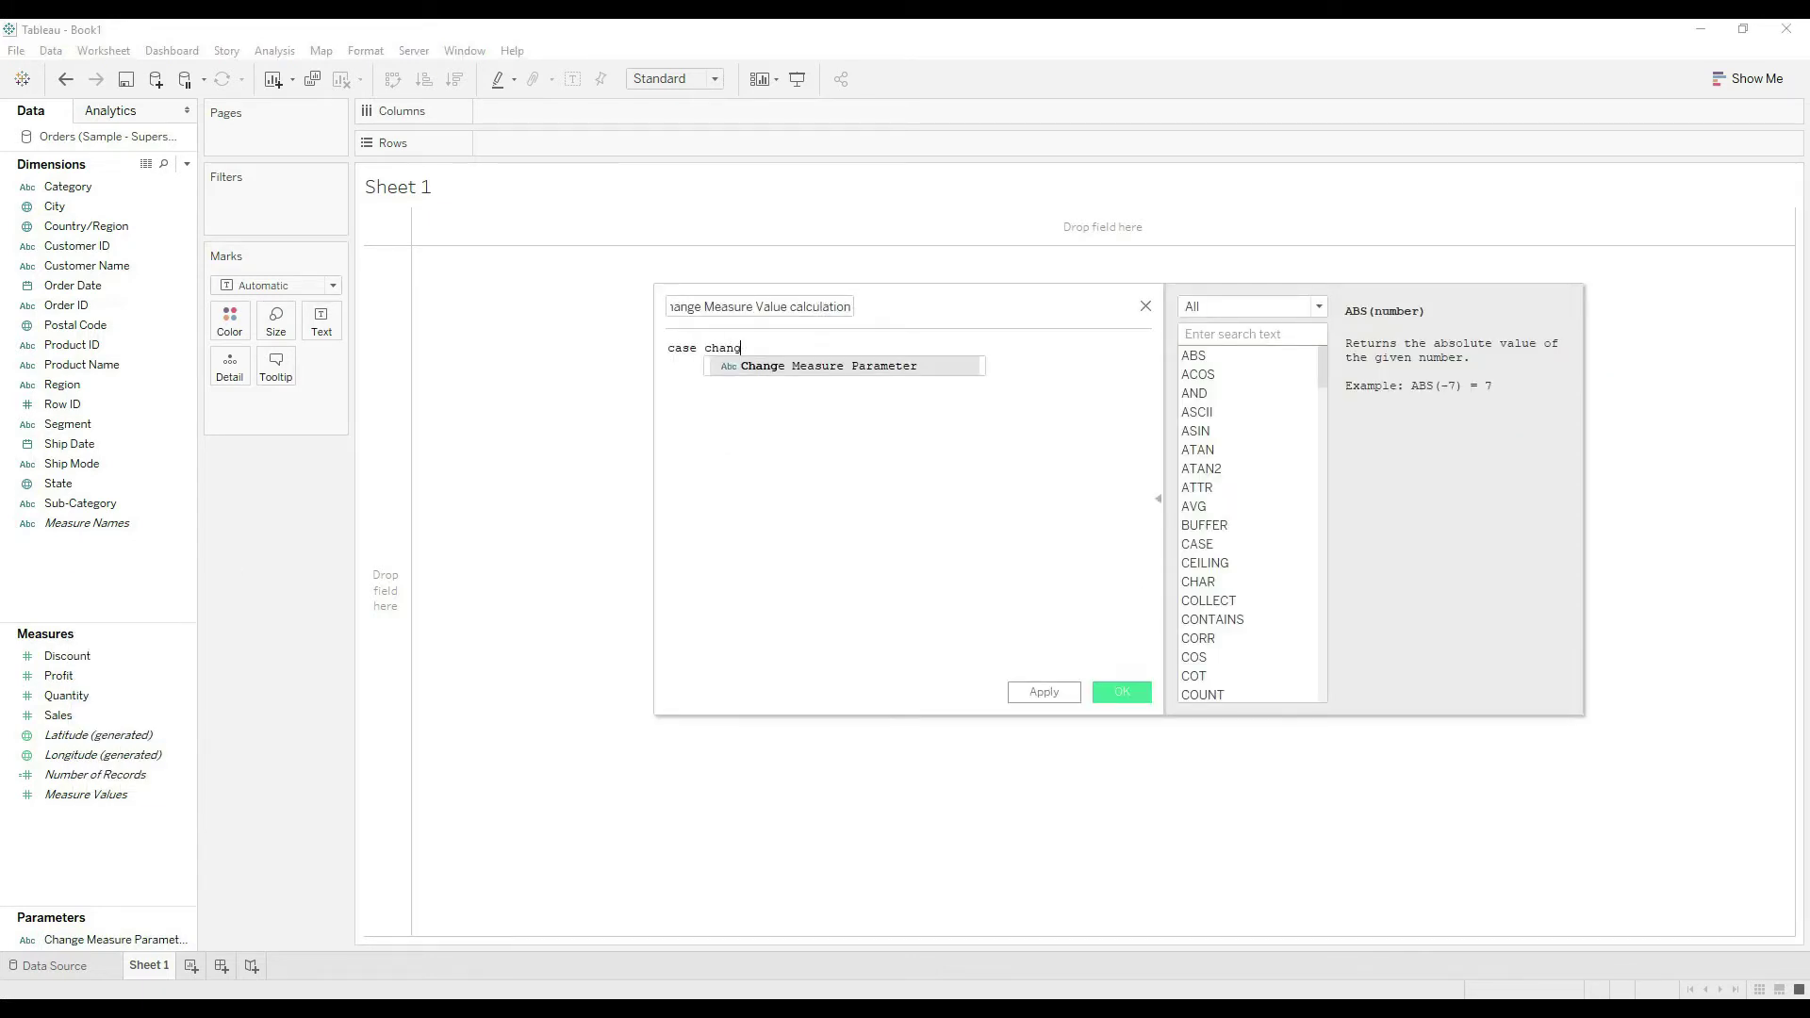
key("Return")
key("Return")
type("when")
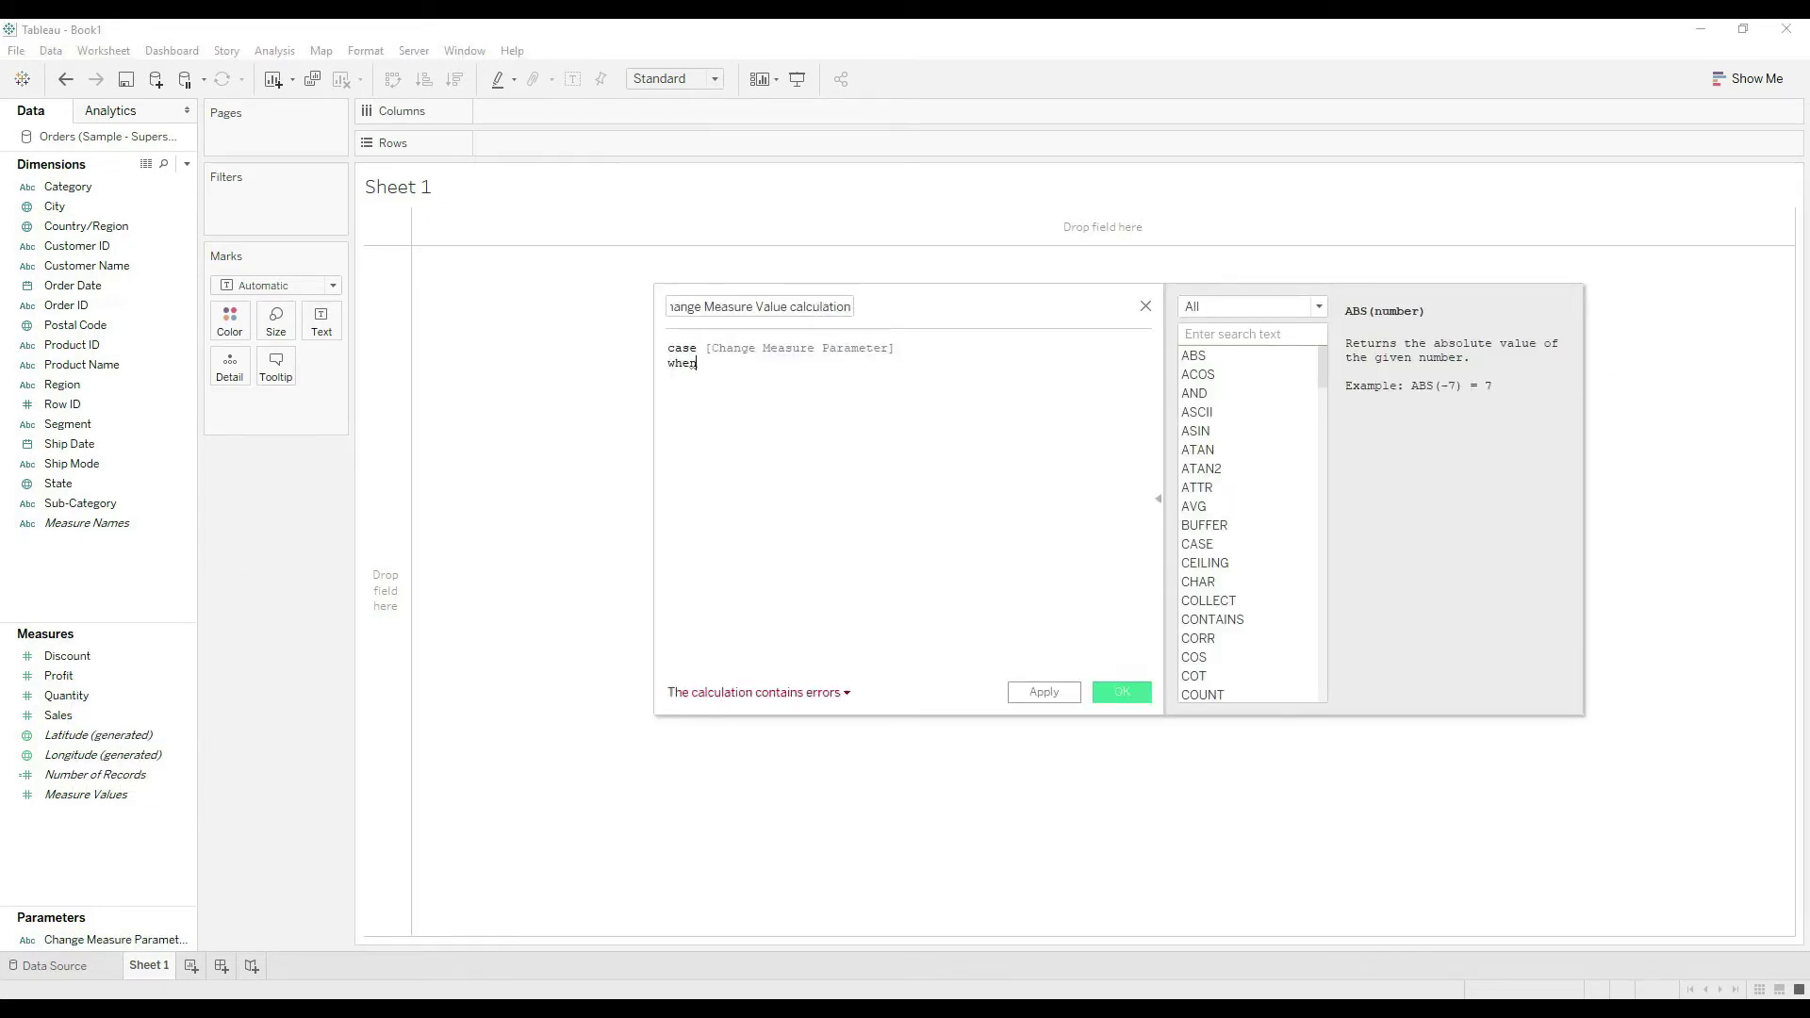
type(" 'Prof")
key("BackSpace")
key("BackSpace")
type("then S")
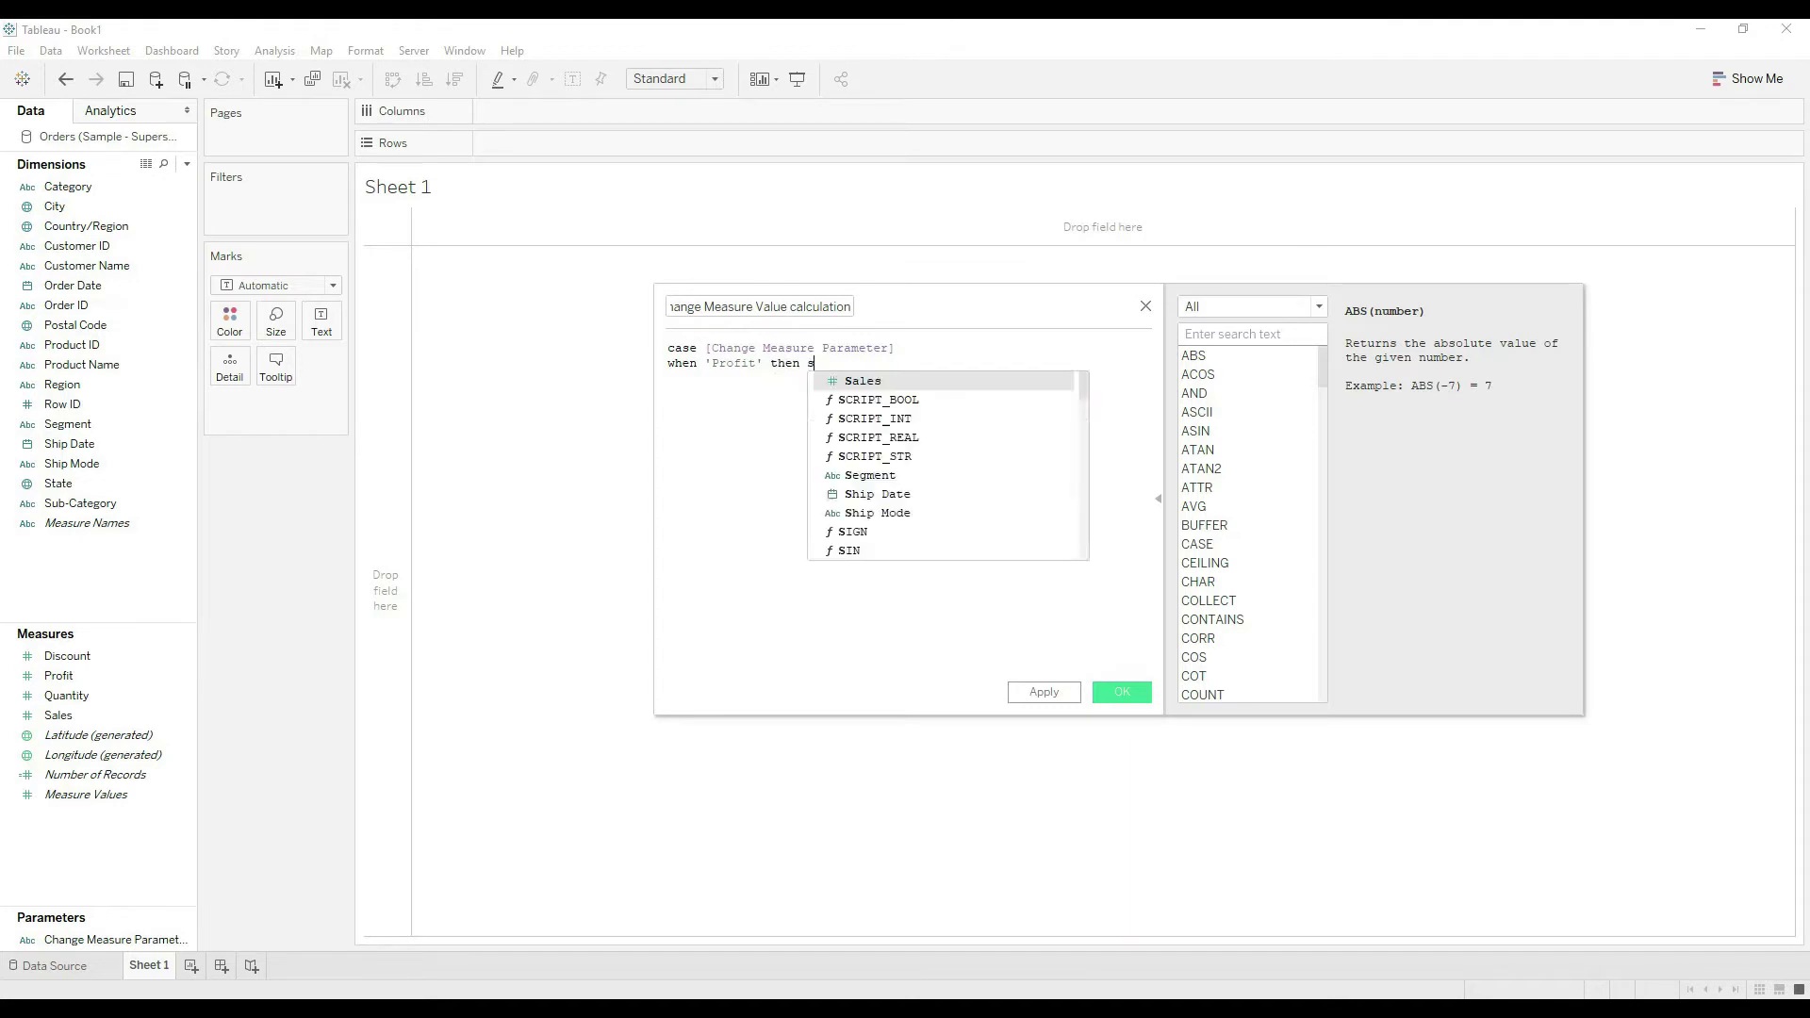
type("UM(pro")
key("Return")
key("End")
key("Return")
type("when")
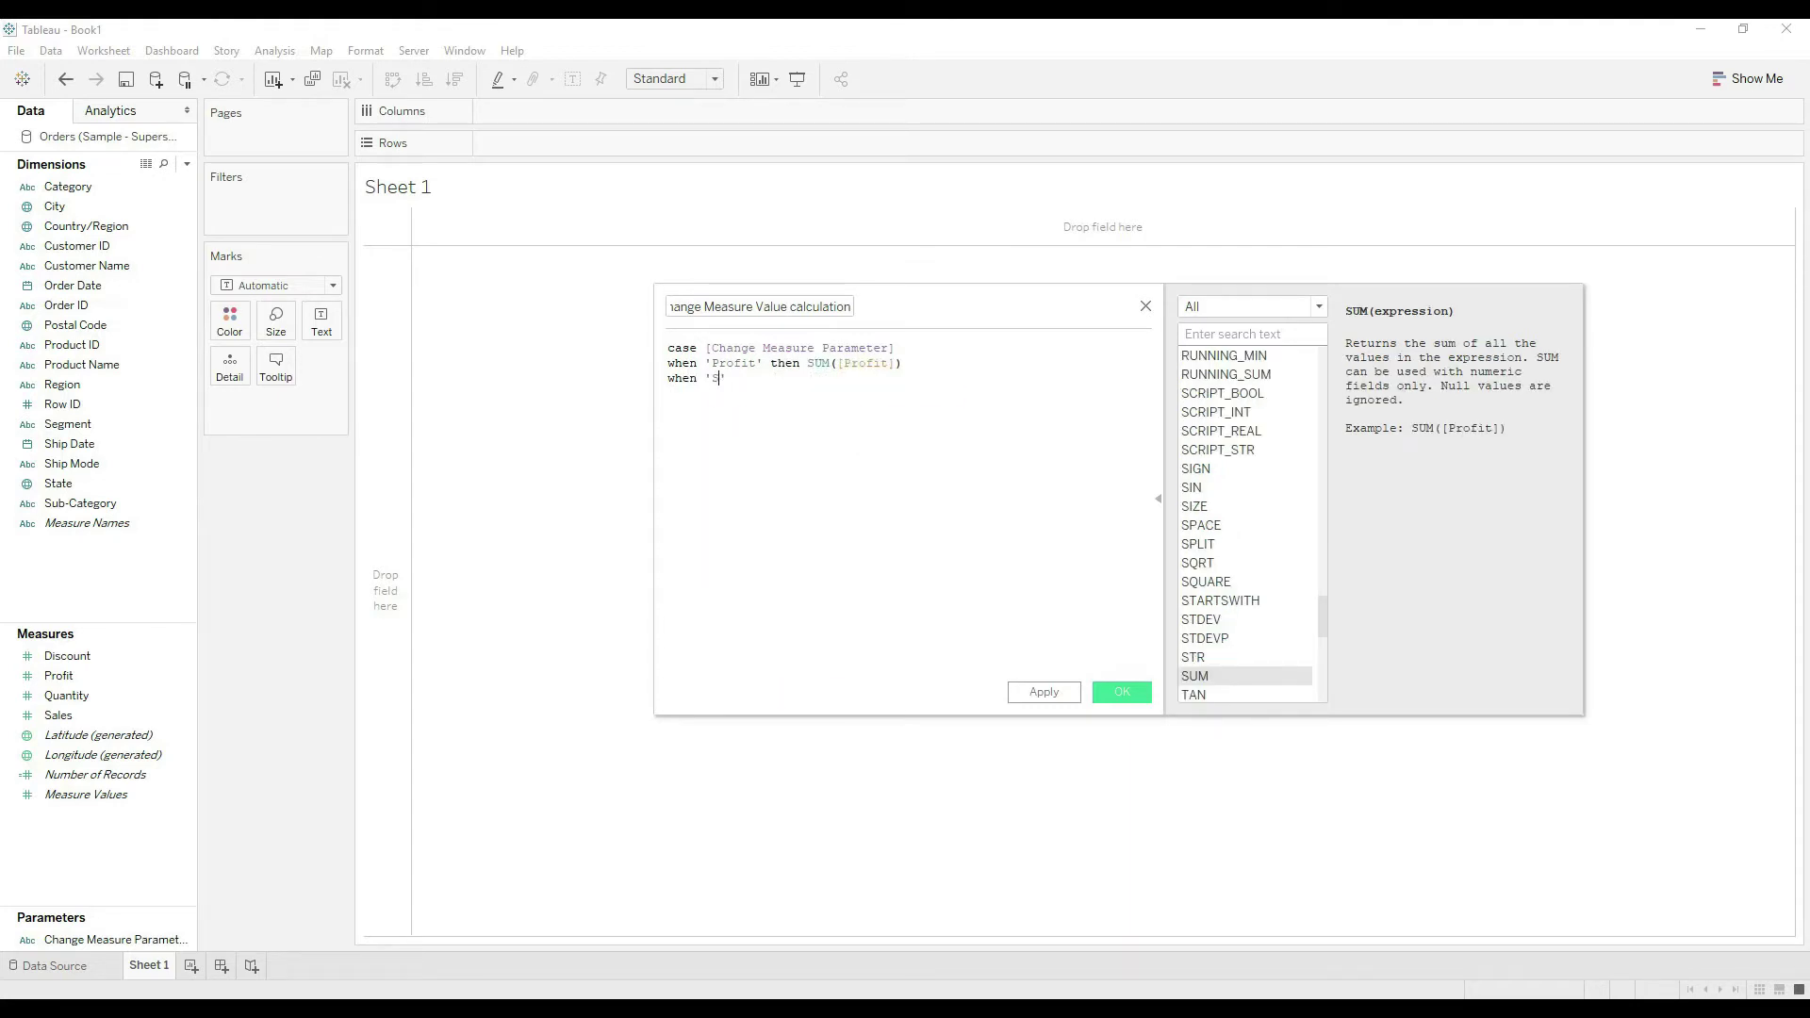
type(" 'Sales' then ")
type("SUM(sa")
key("Return")
key("End")
key("Return")
type("en")
key("Return")
key("Return")
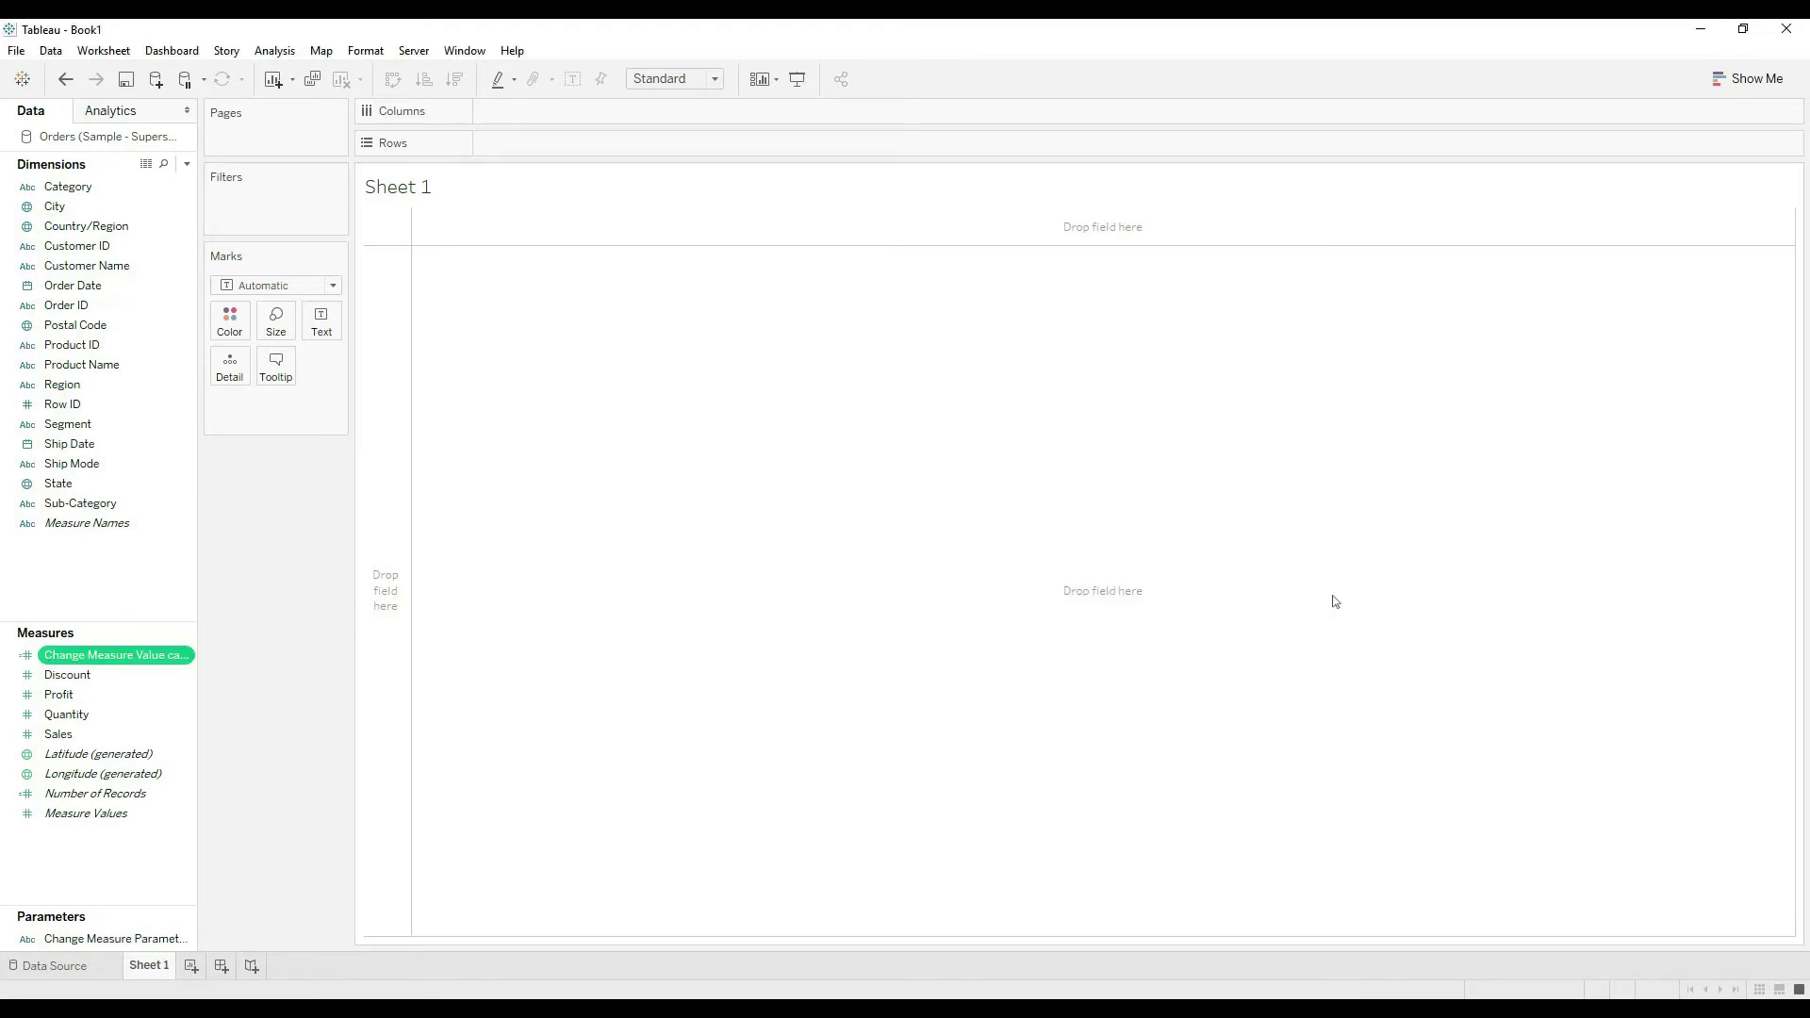
- Plot the calculated measure on Rows against Category on Columns
left_click_drag(114, 655, 481, 141)
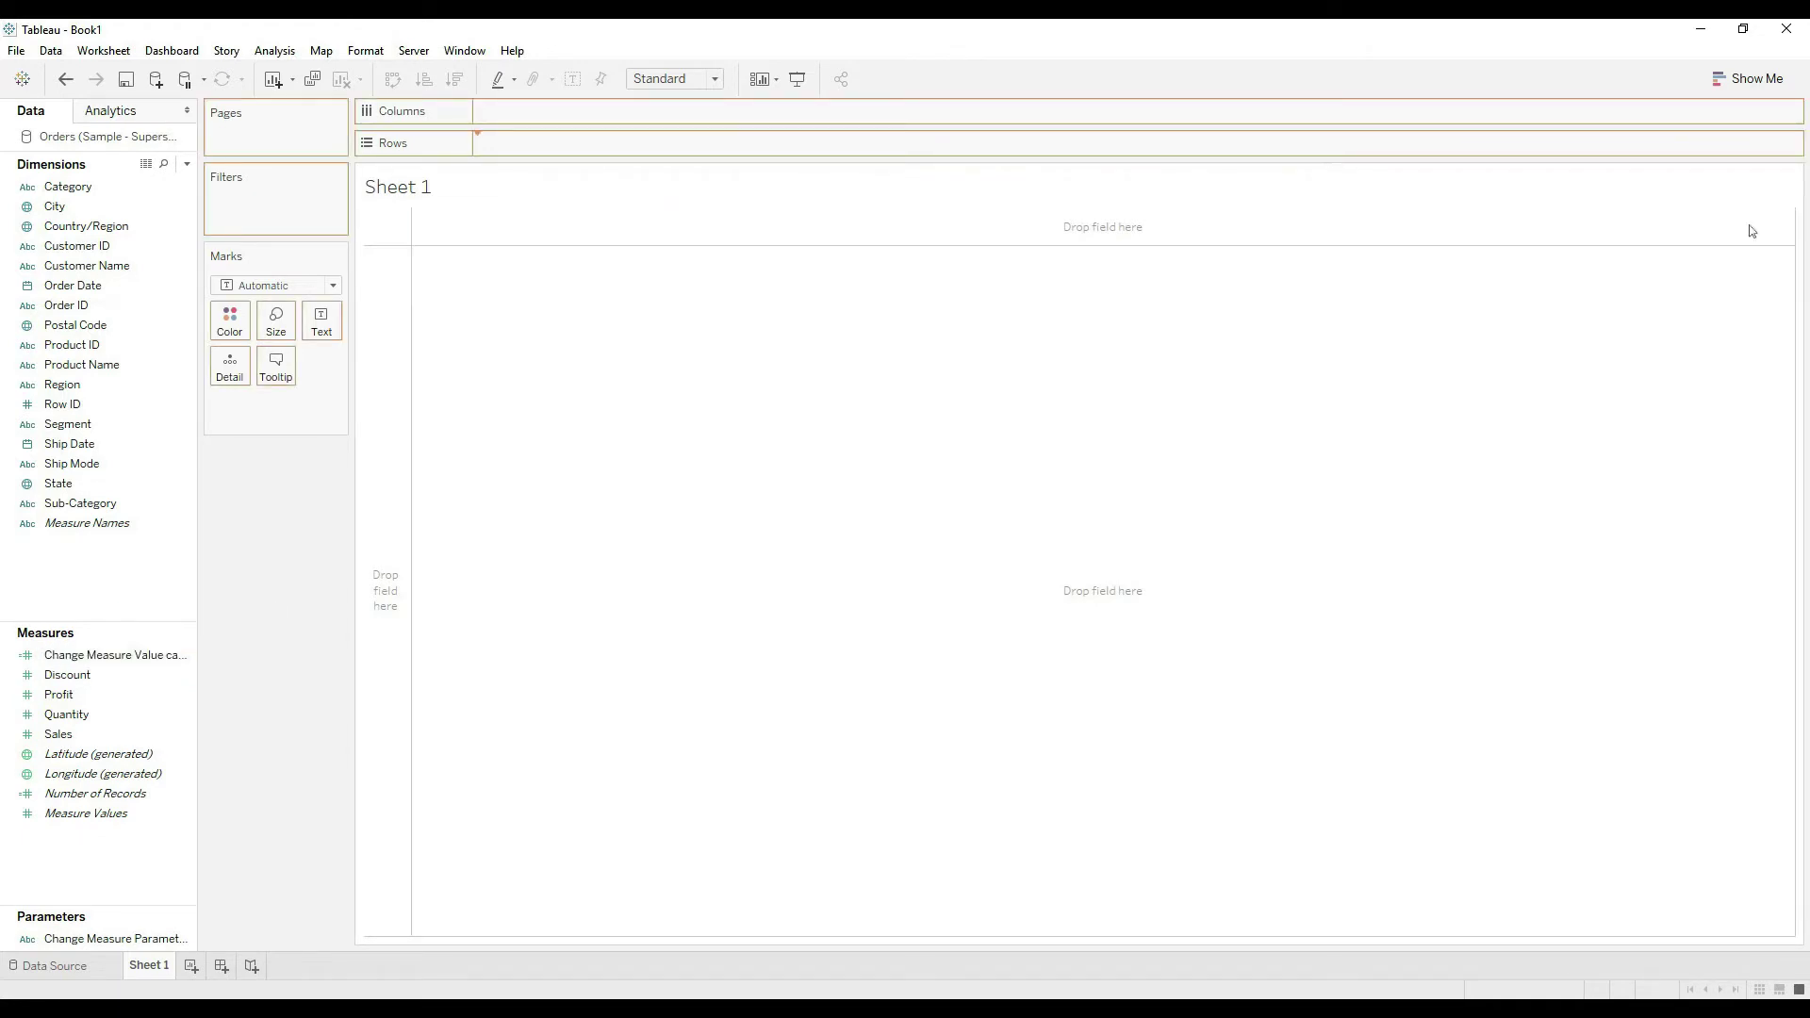
left_click_drag(1748, 225, 1749, 225)
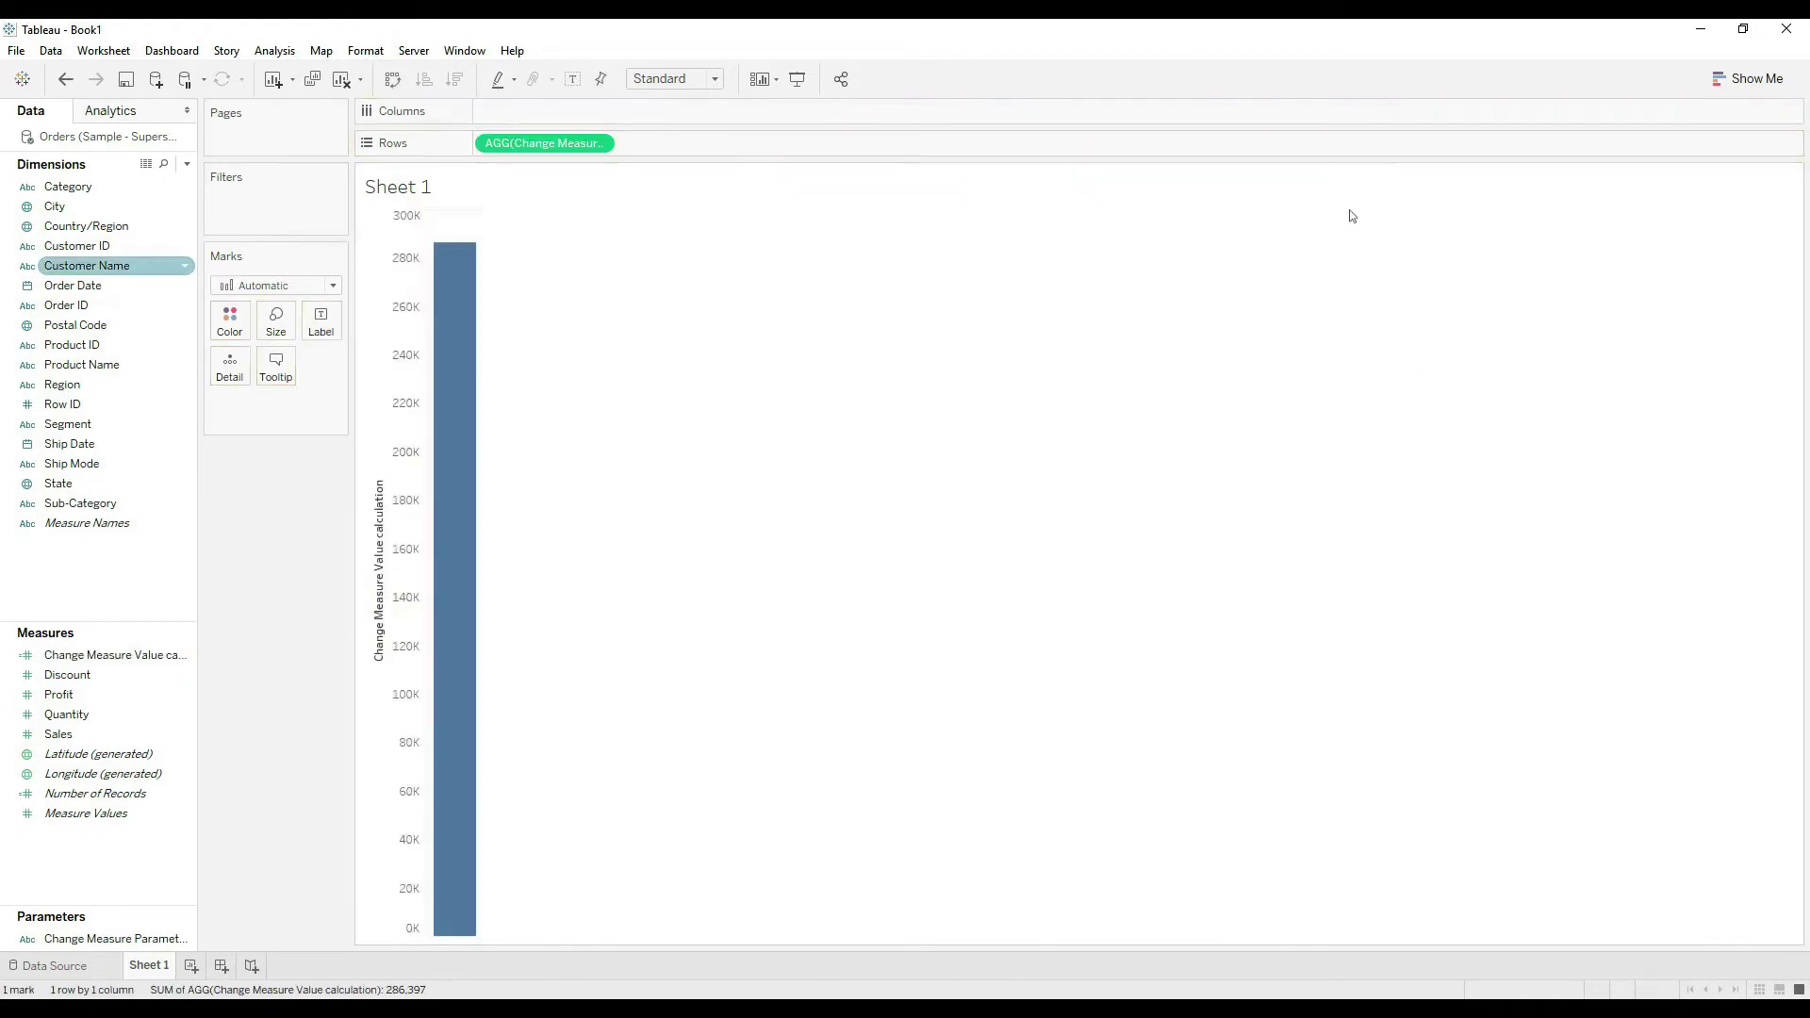
left_click_drag(1349, 210, 1769, 113)
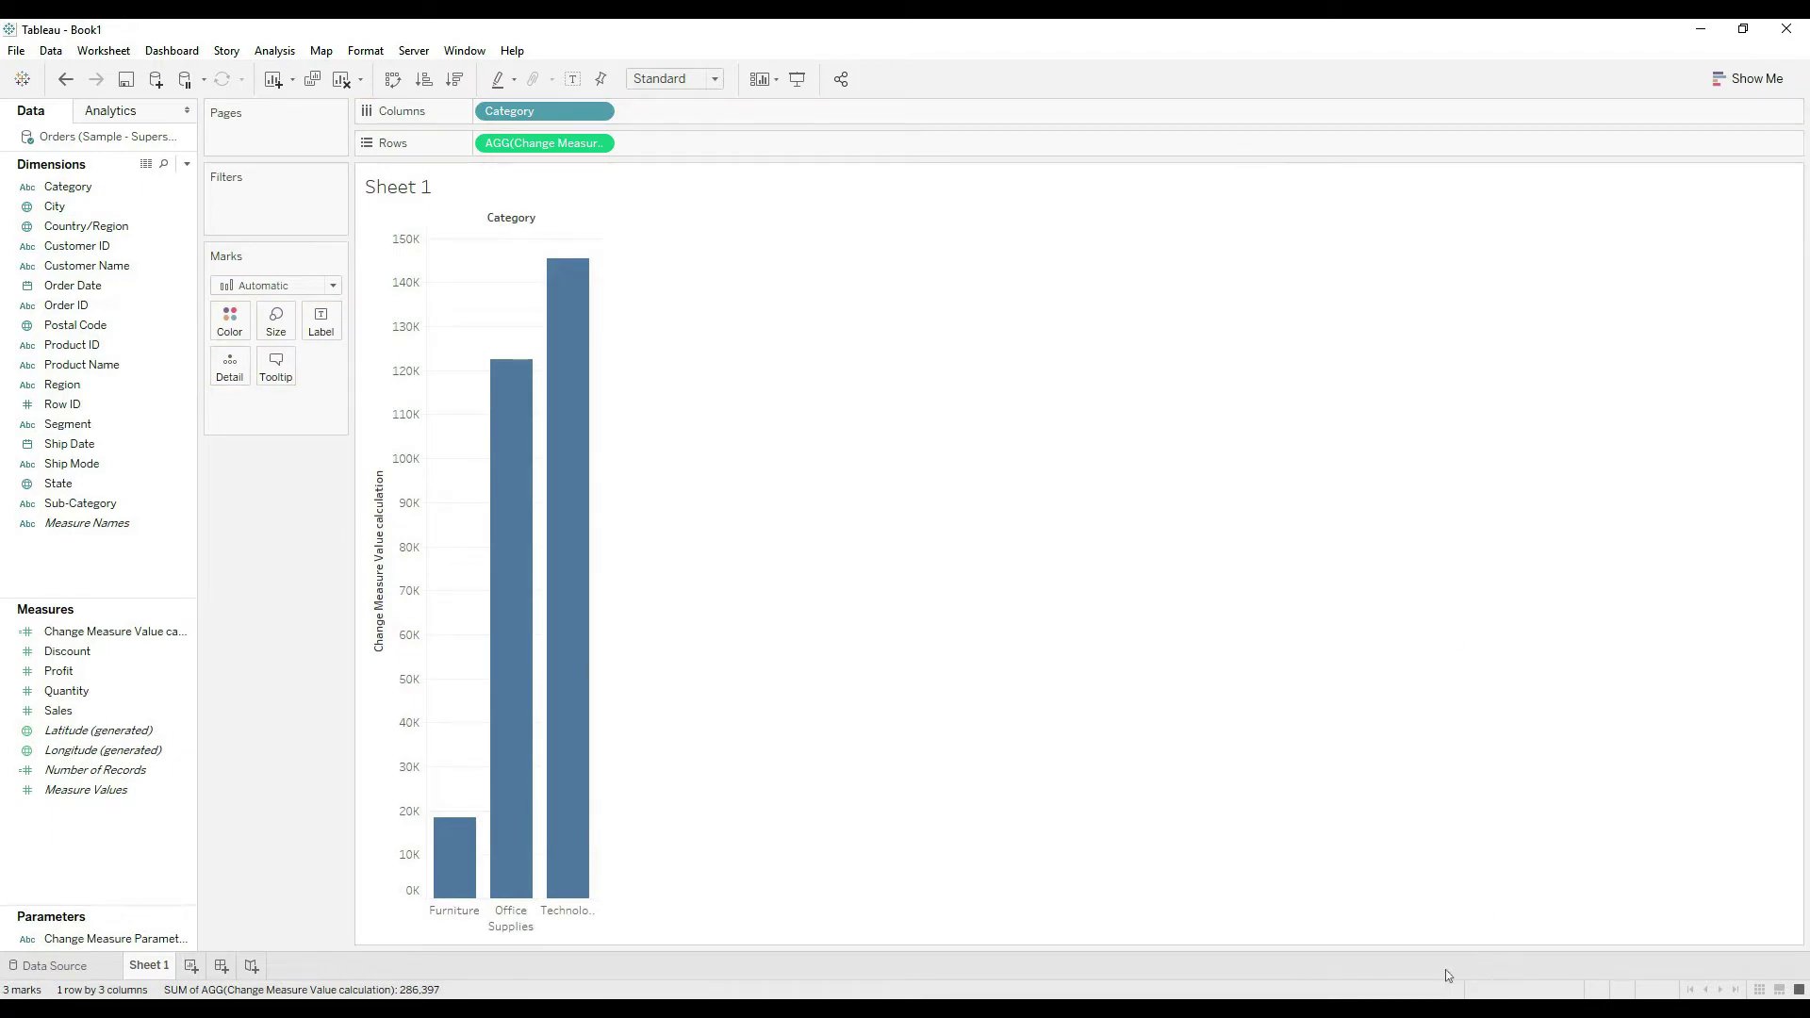
- Rename the sheet to Chart and add a new worksheet named Click button
key("F2")
type("Char")
type("t")
key("Return")
key("ctrl+m")
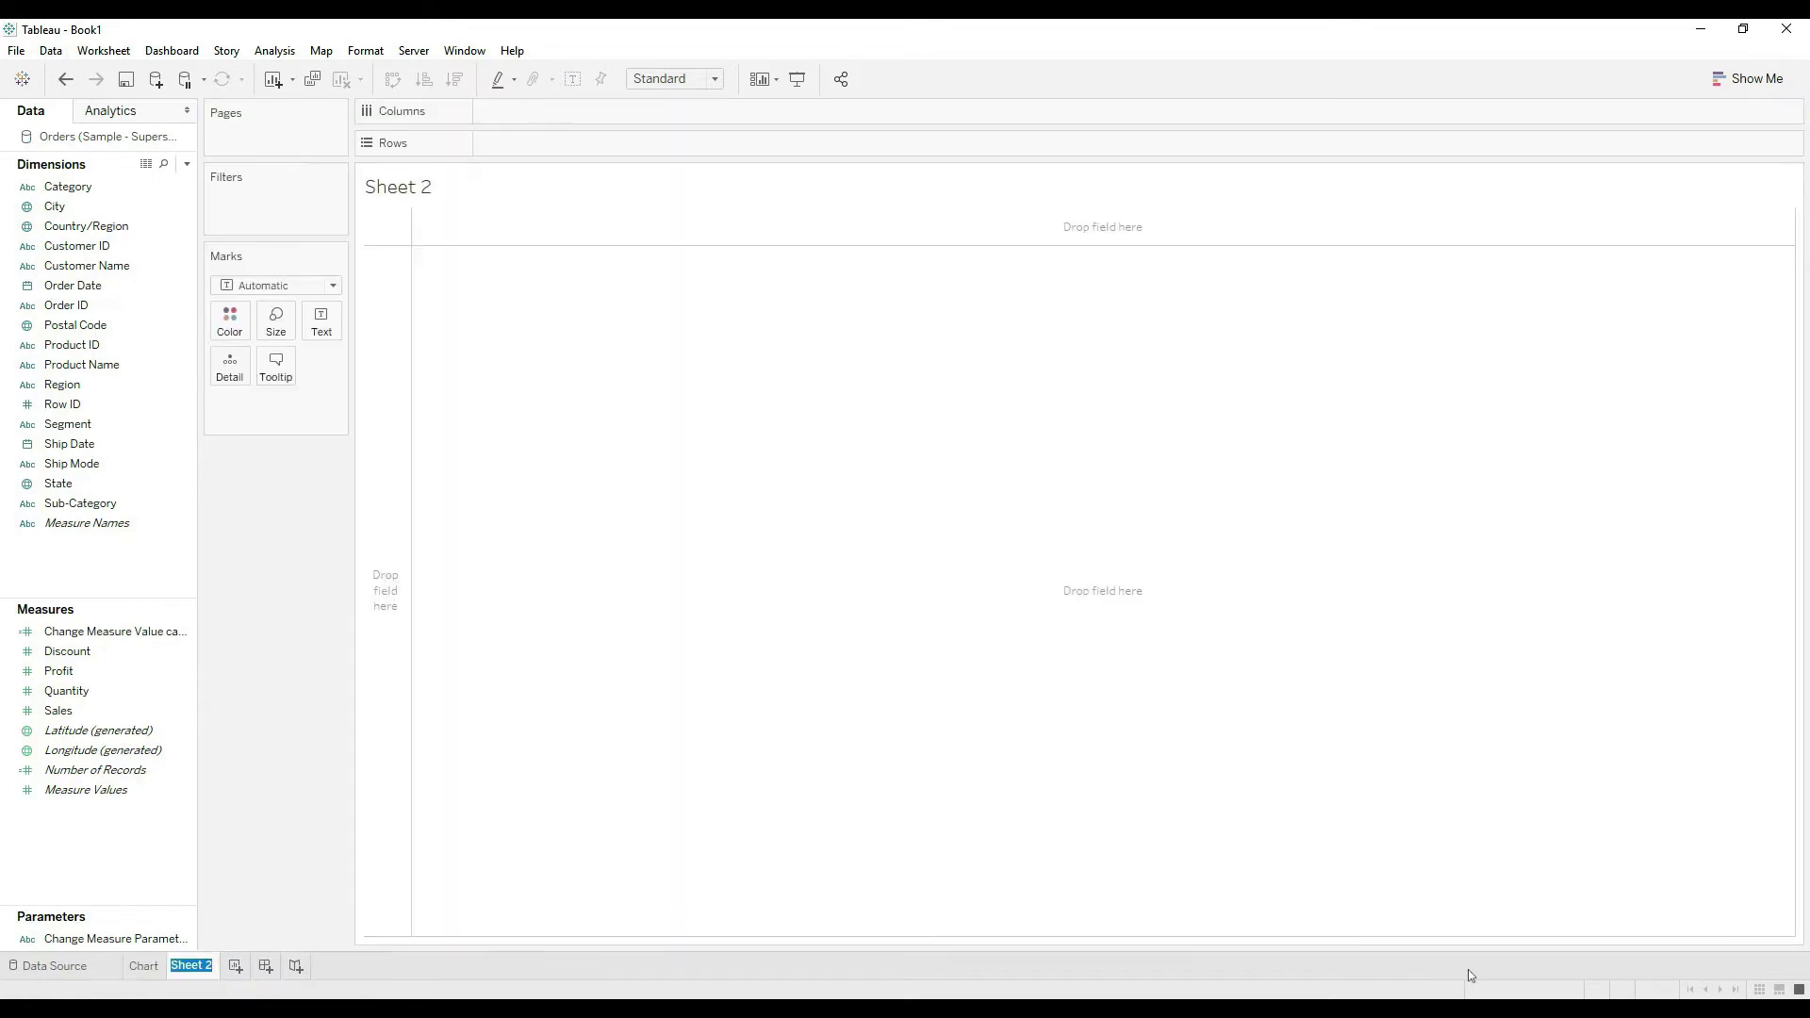
type("BUttons")
key("Return")
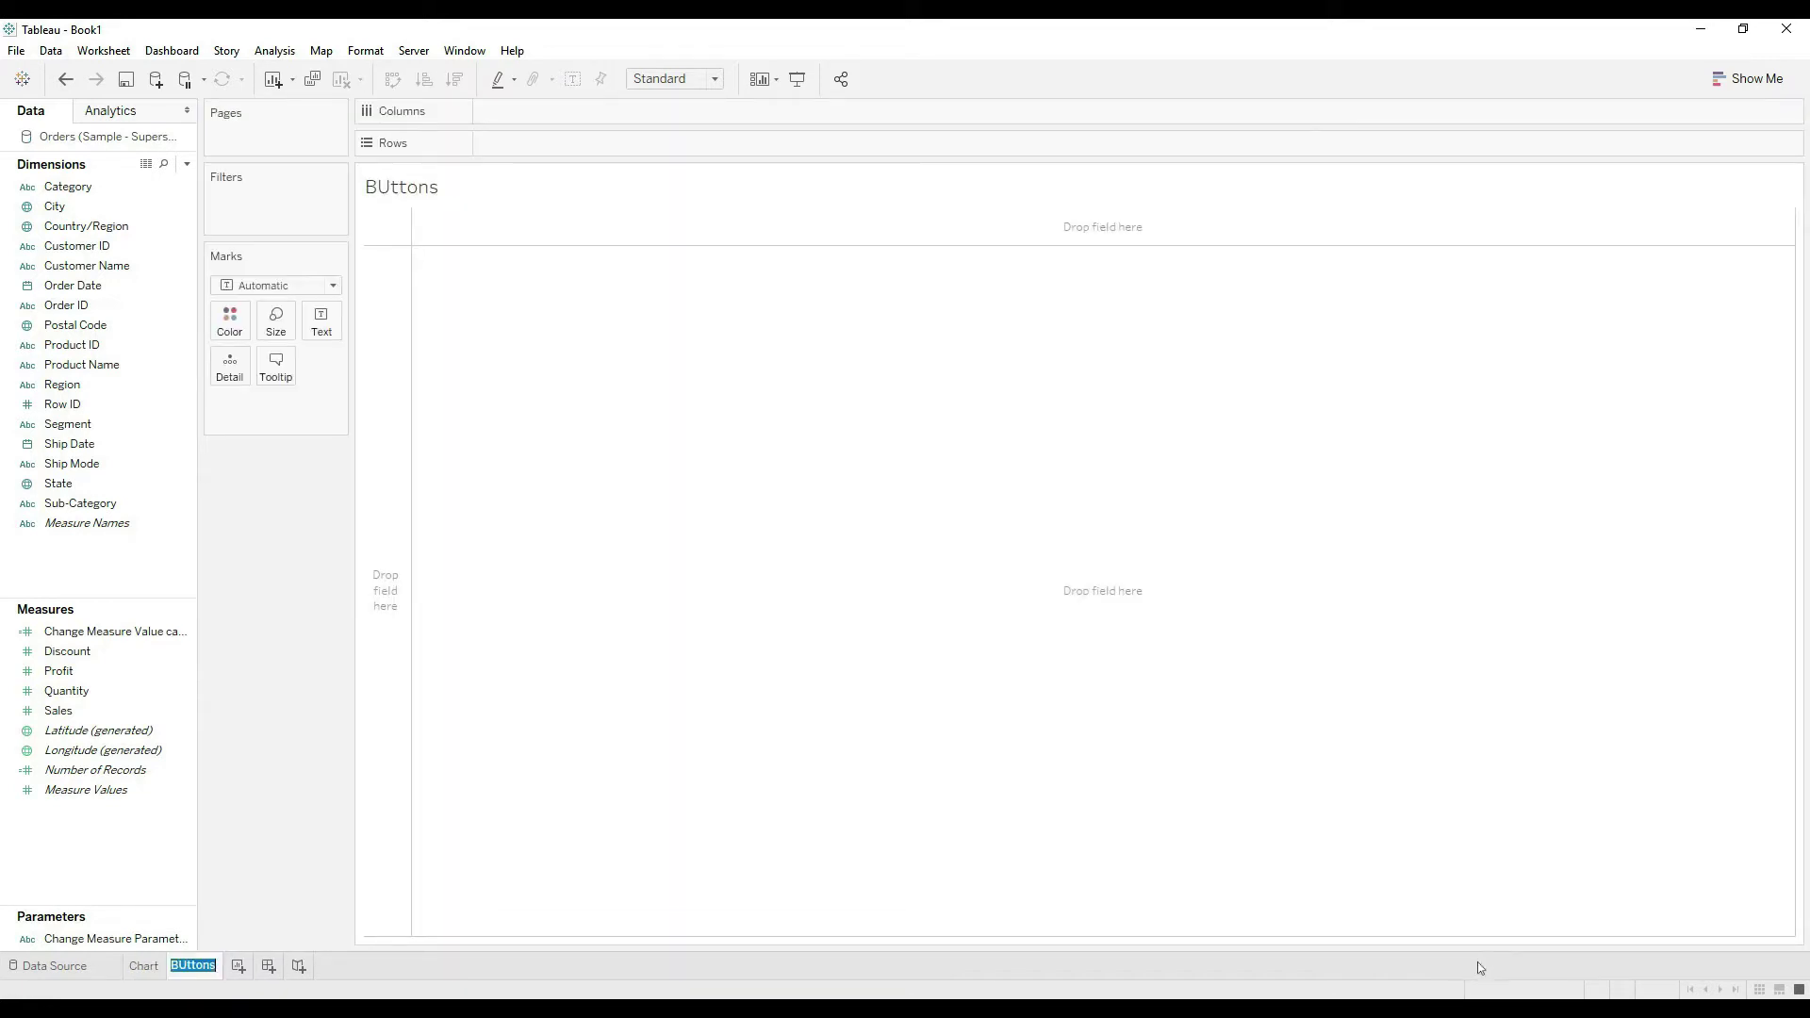
type("Click button")
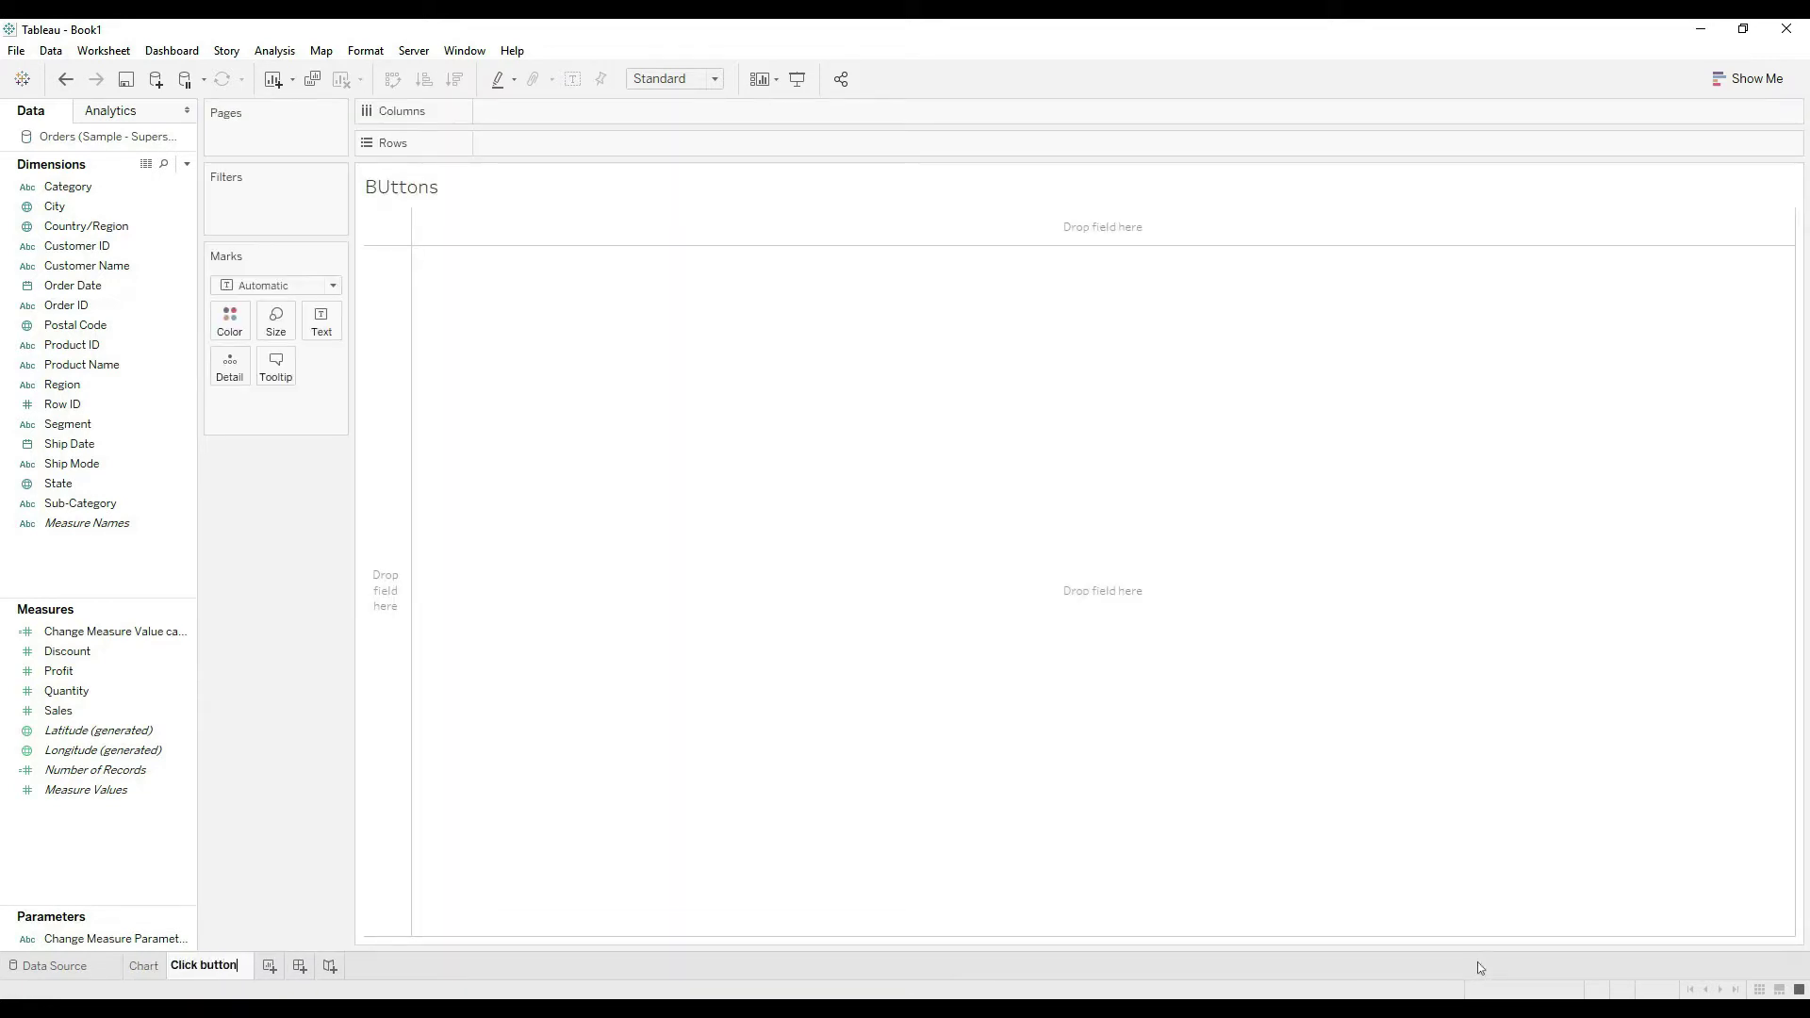
key("Return")
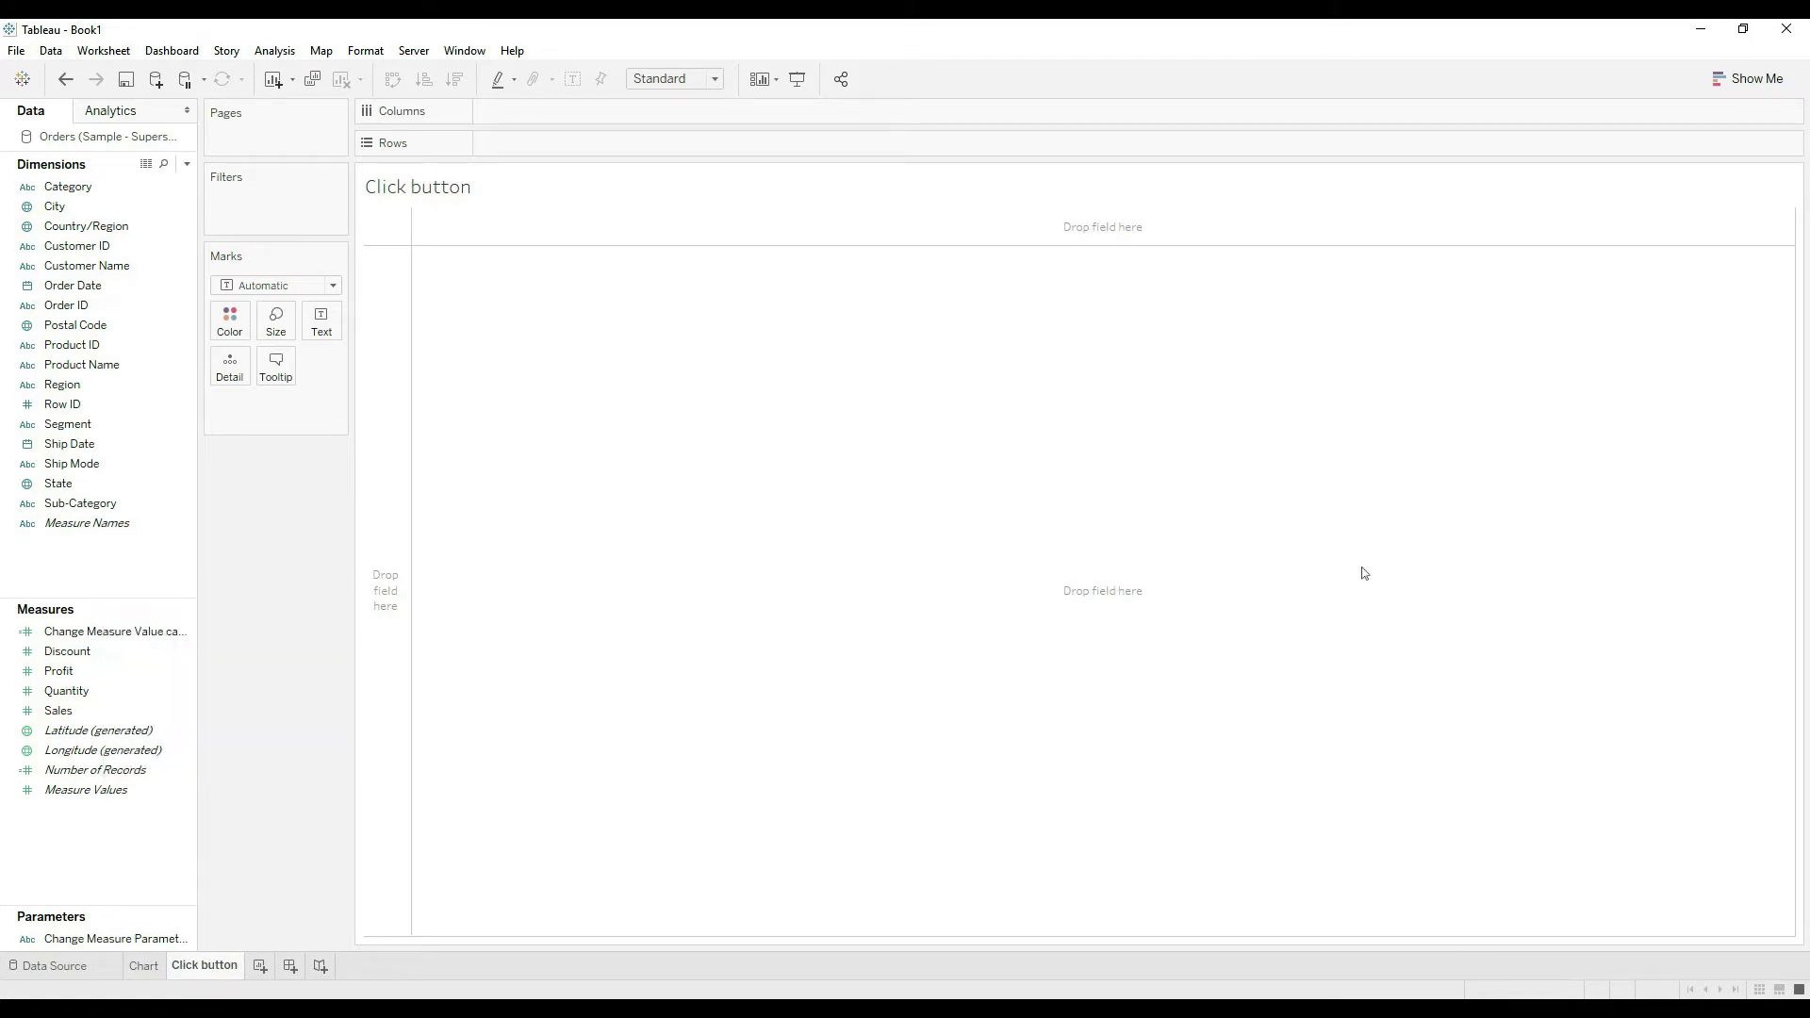
- Create and save the Sales Label text calculated field
key("Return")
type("Sales Label")
key("Tab")
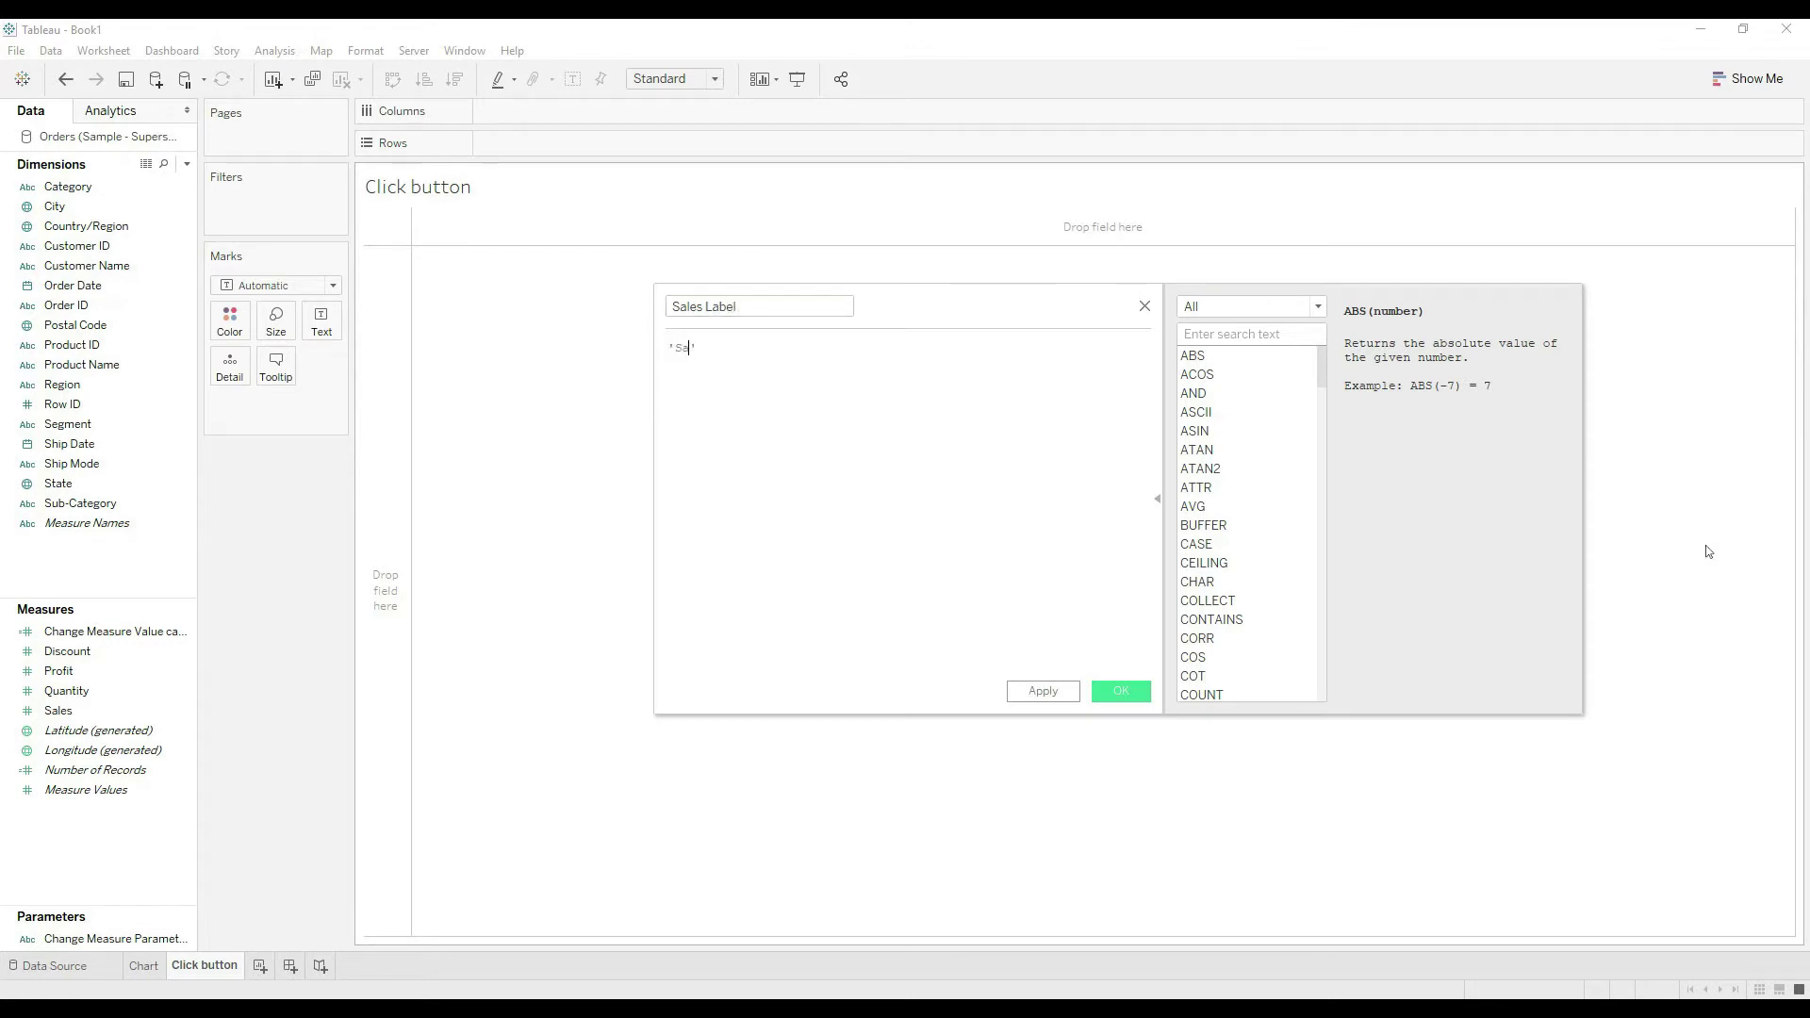
key("Return")
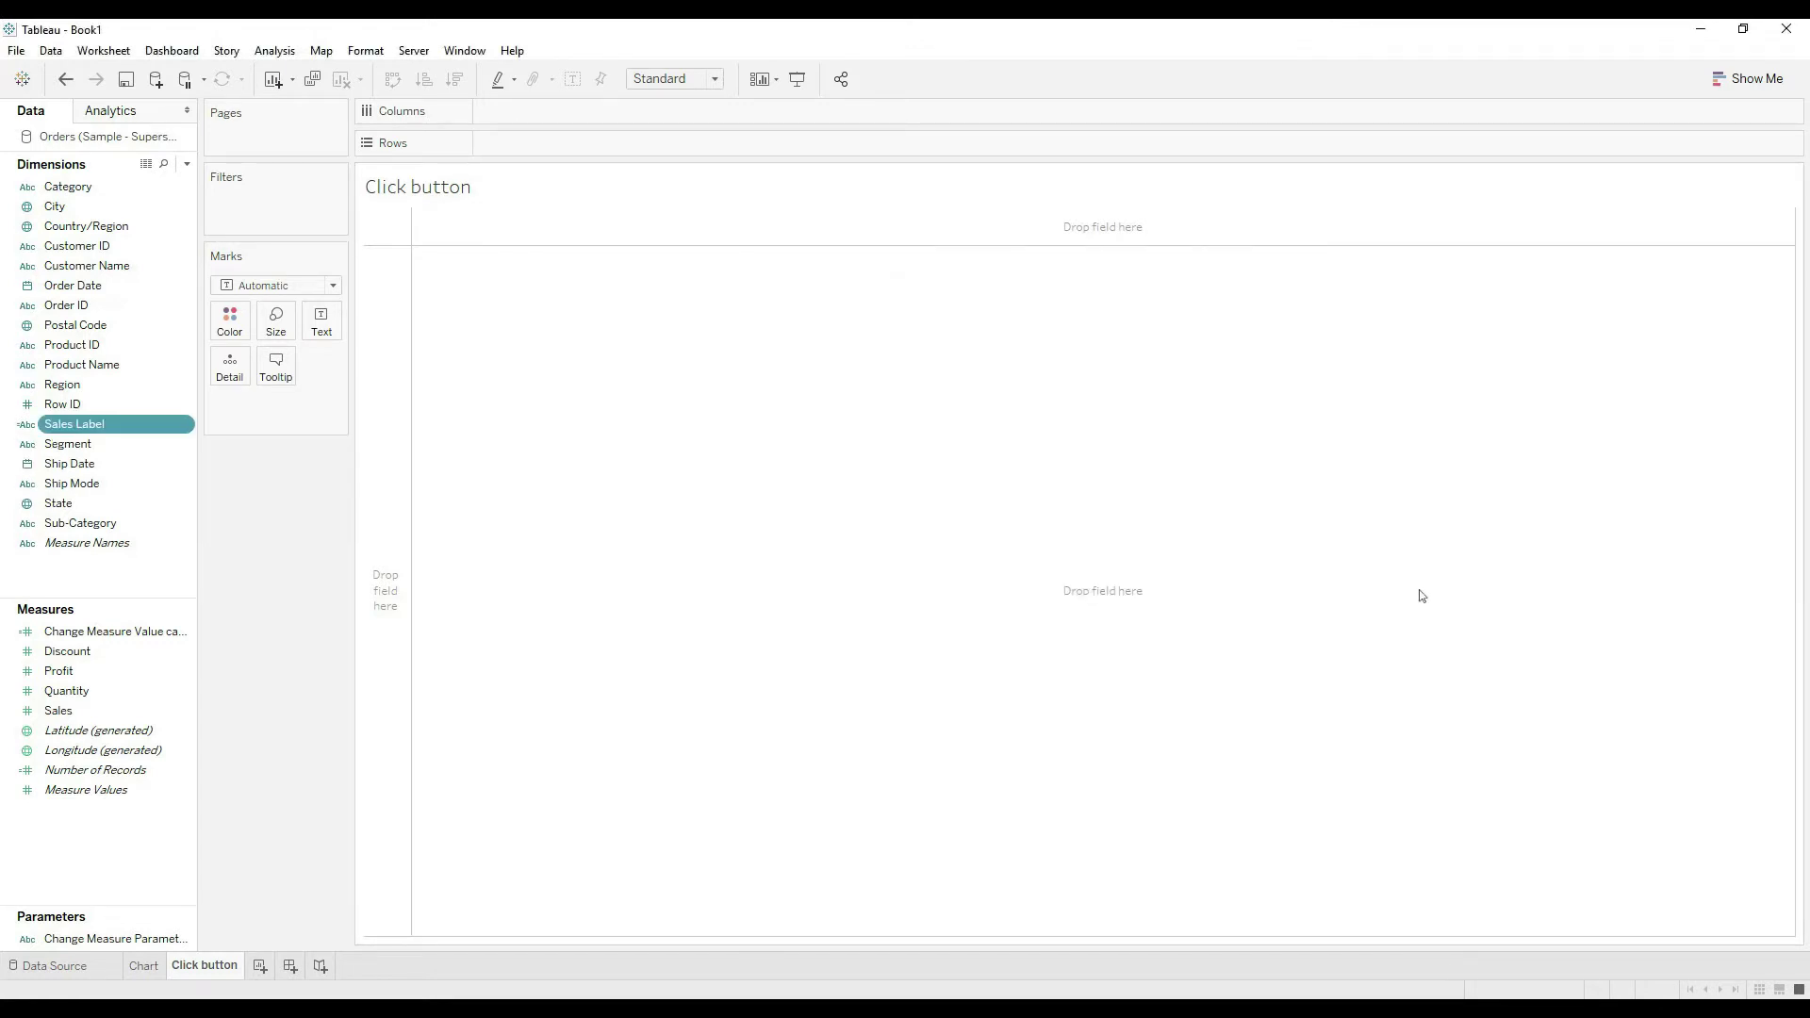
- Create a Profit Label calculated field with the formula 'Profit'
key("Down")
key("Return")
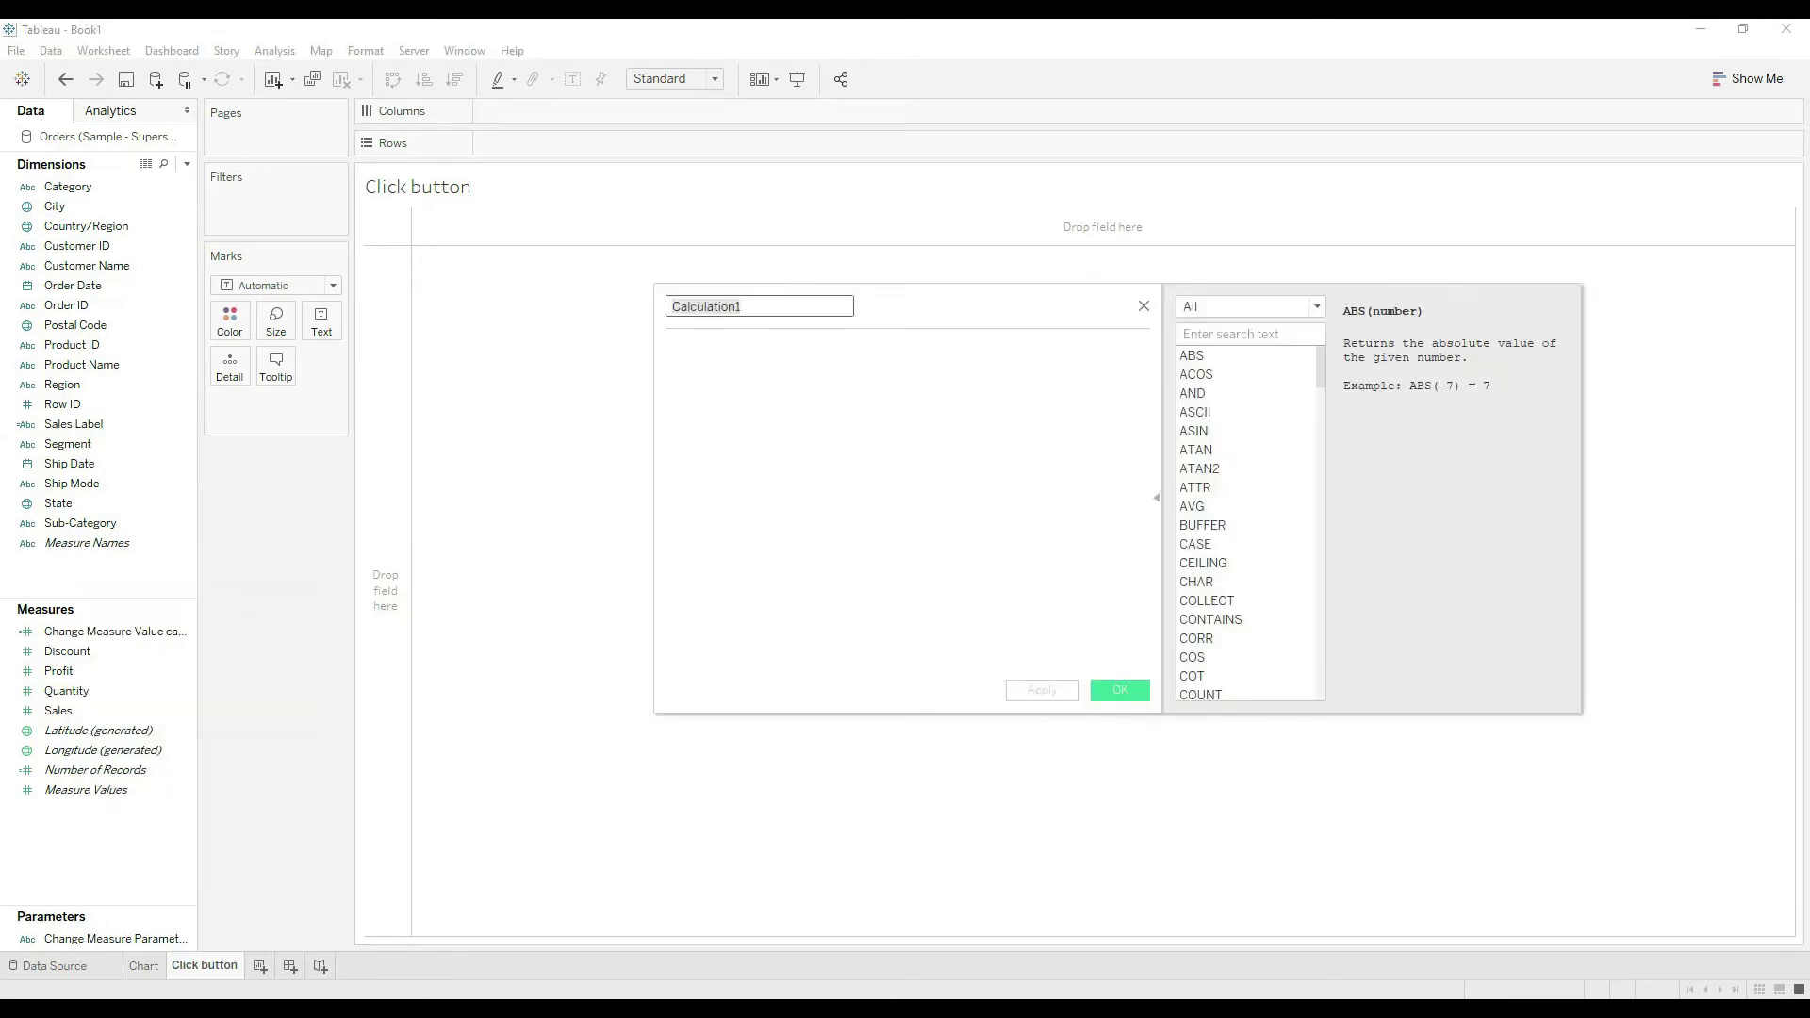
type("Profit")
key("Tab")
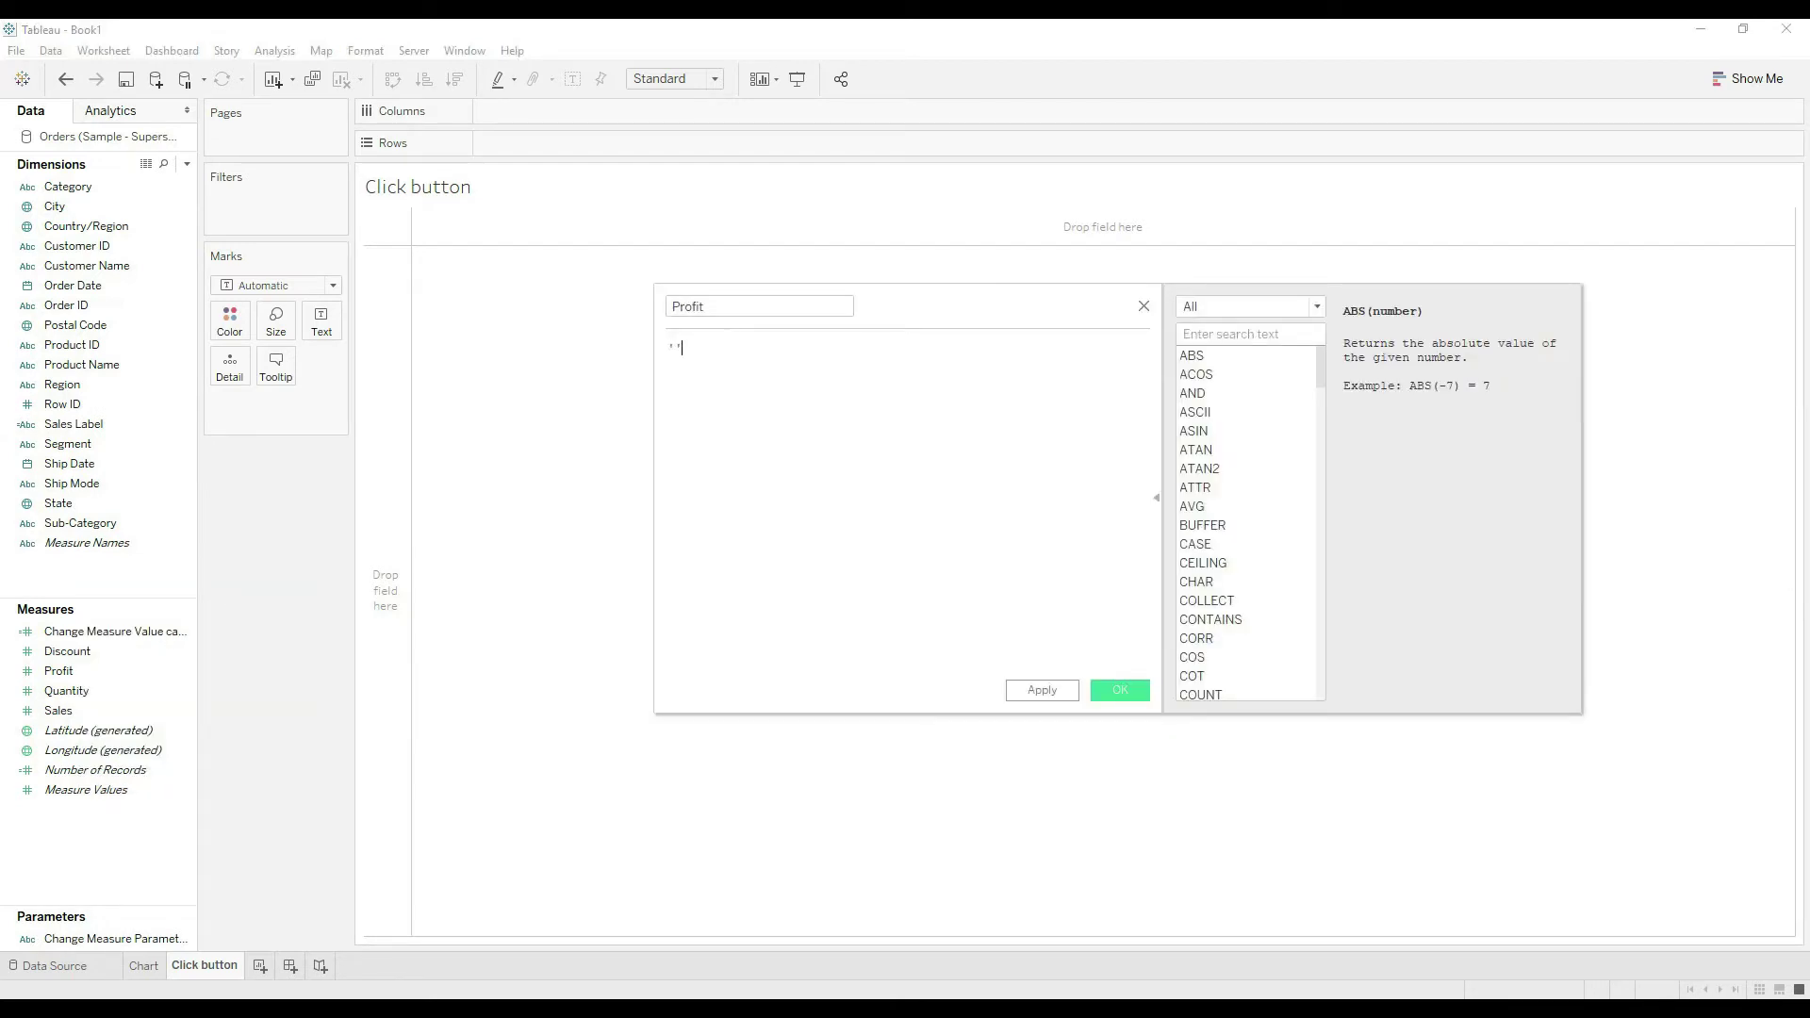
type("Profit'")
key("shift+Tab")
type("ab")
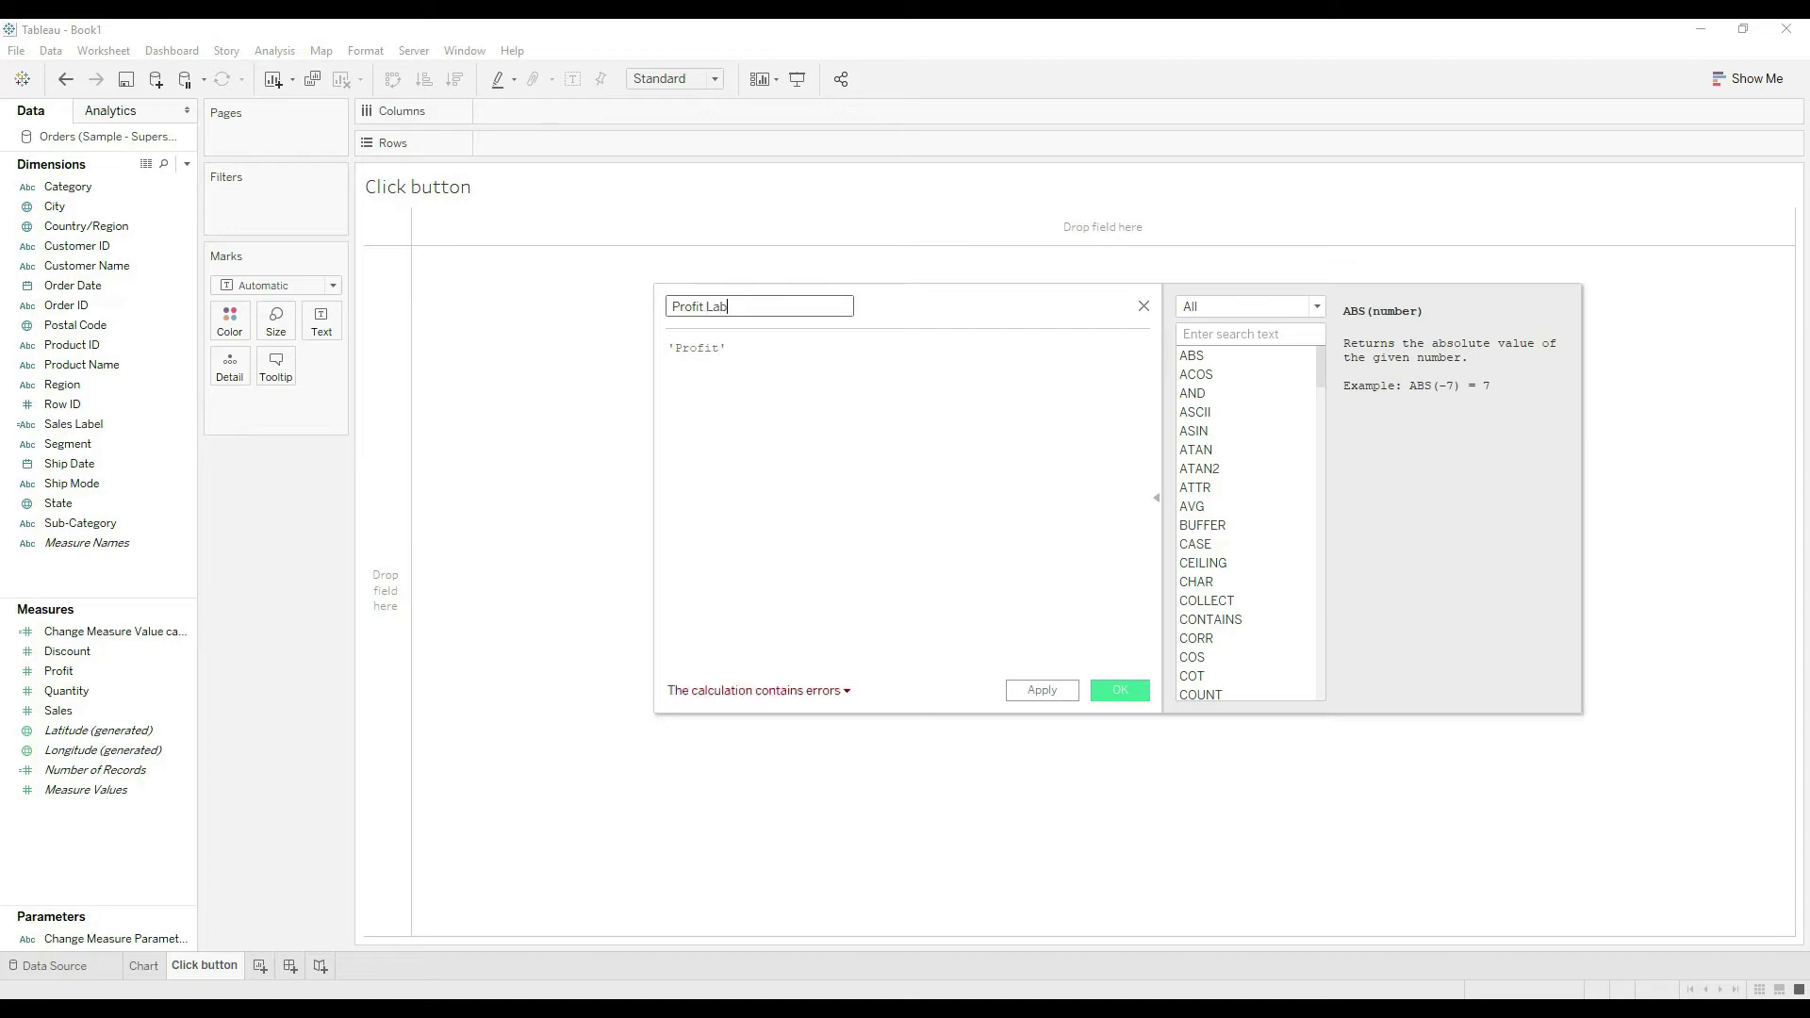
left_click(1117, 690)
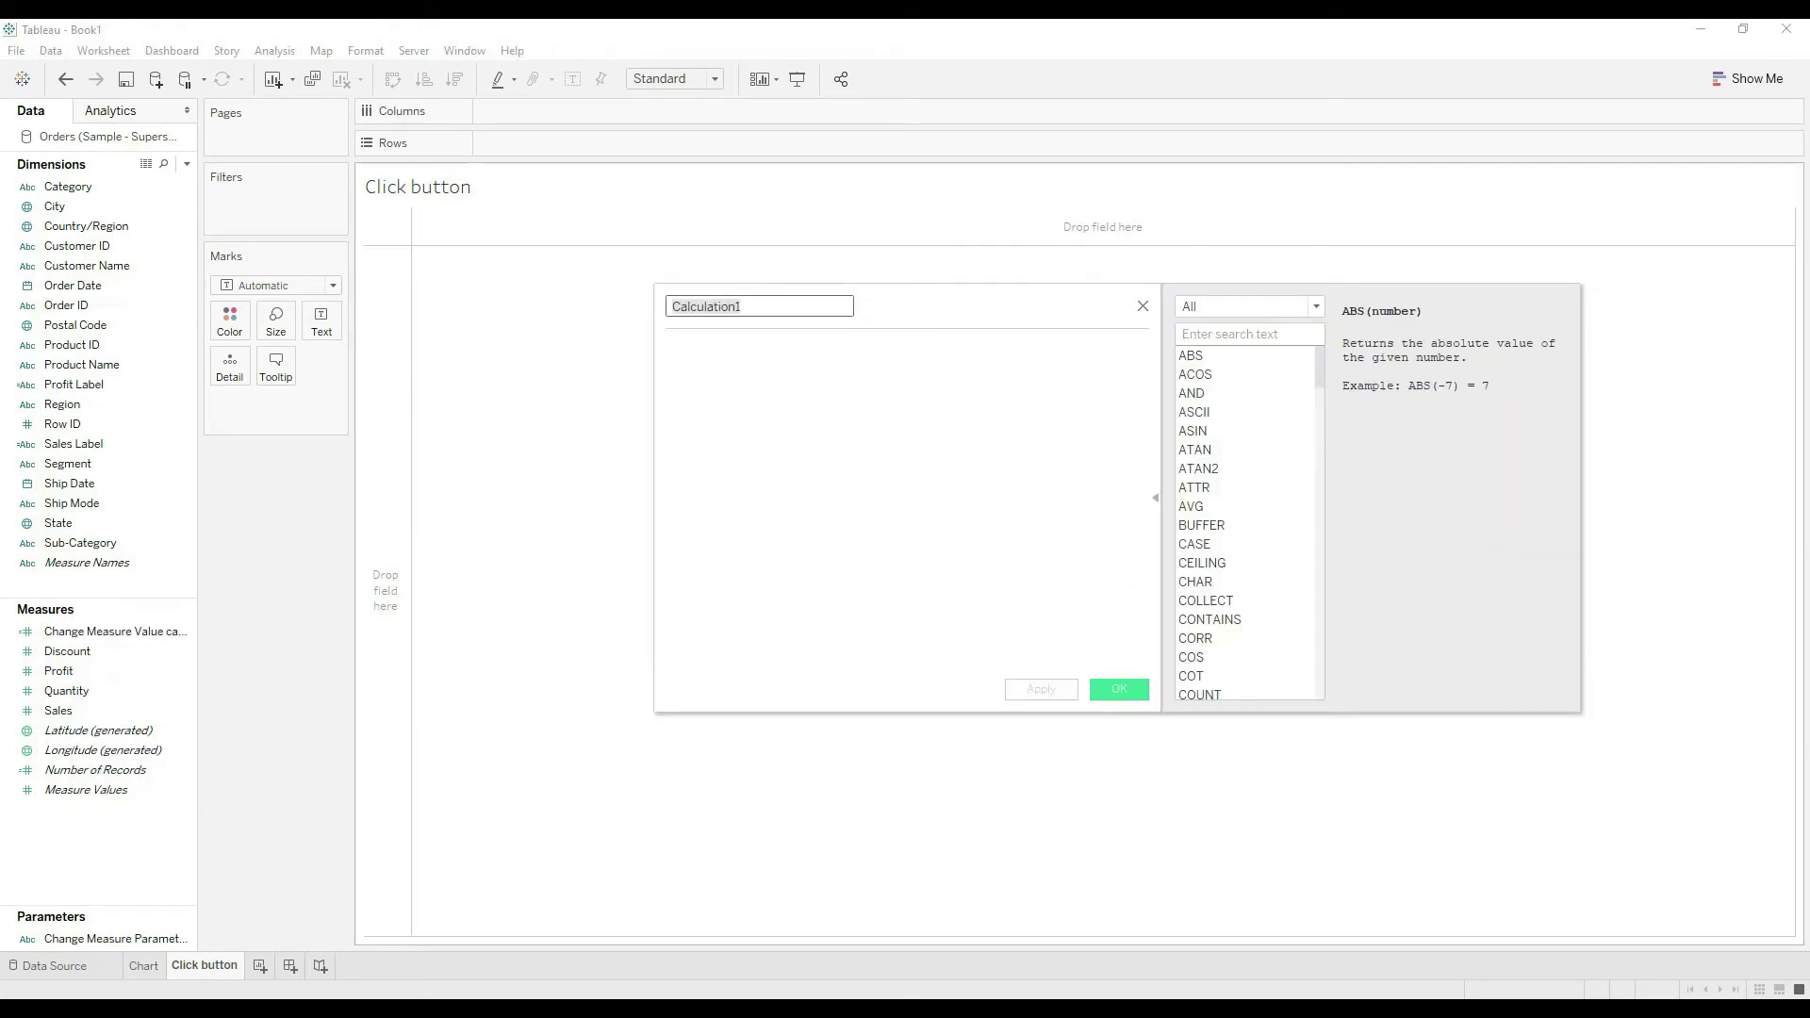
type("Dummy")
- Save the Dummy calculation as avg(0) and place it on Columns
key("Tab")
type("av")
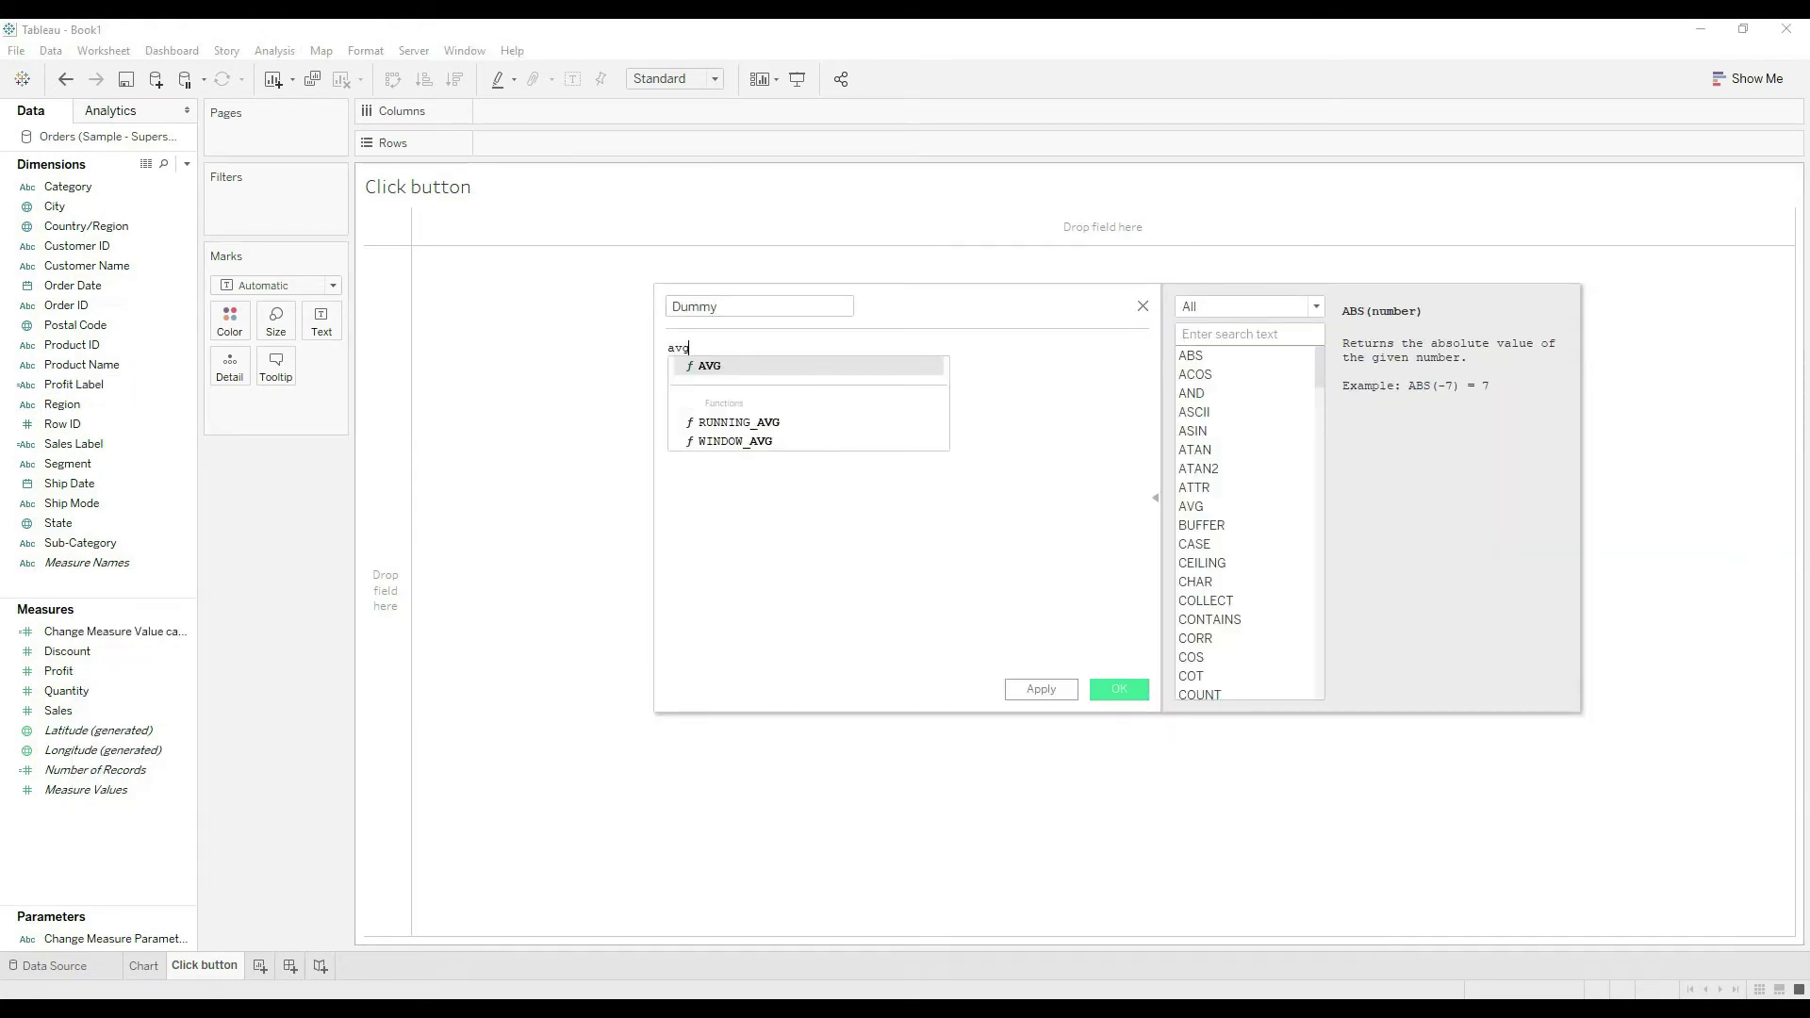
type("g(0)")
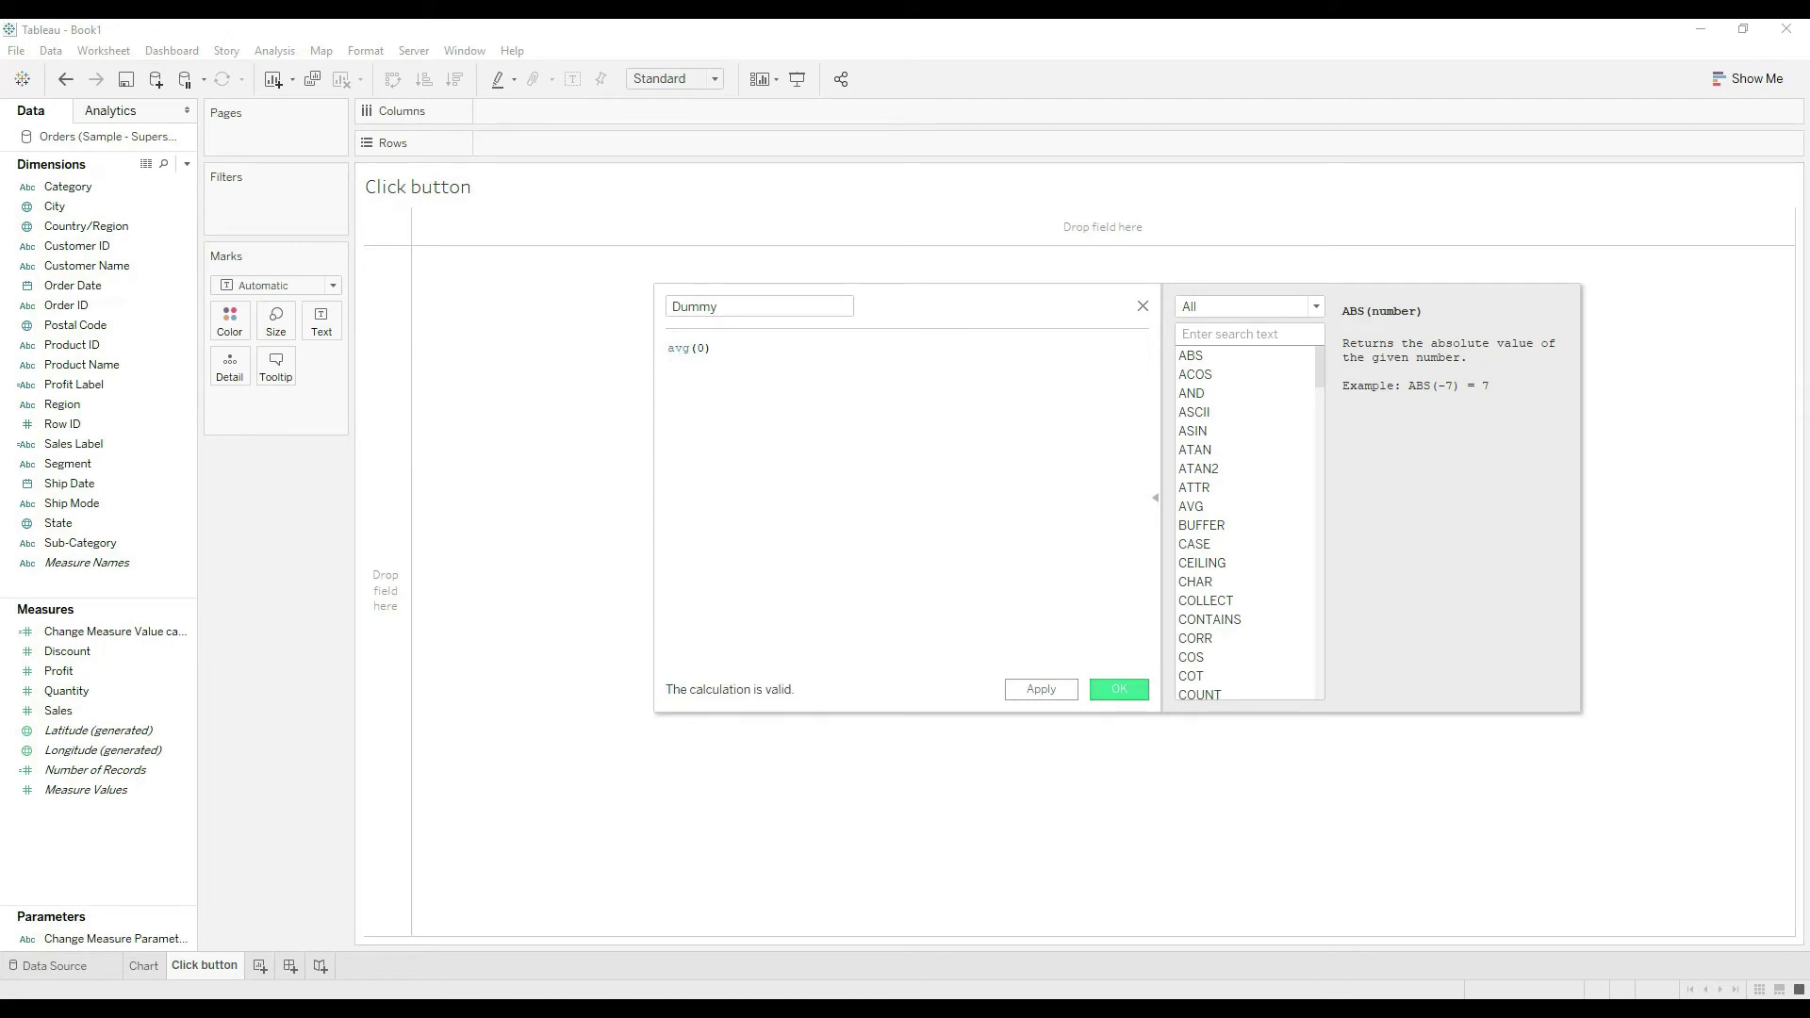
left_click(1119, 690)
mouse_move(65, 670)
left_mouse_down()
mouse_move(598, 165)
mouse_move(623, 112)
left_mouse_up()
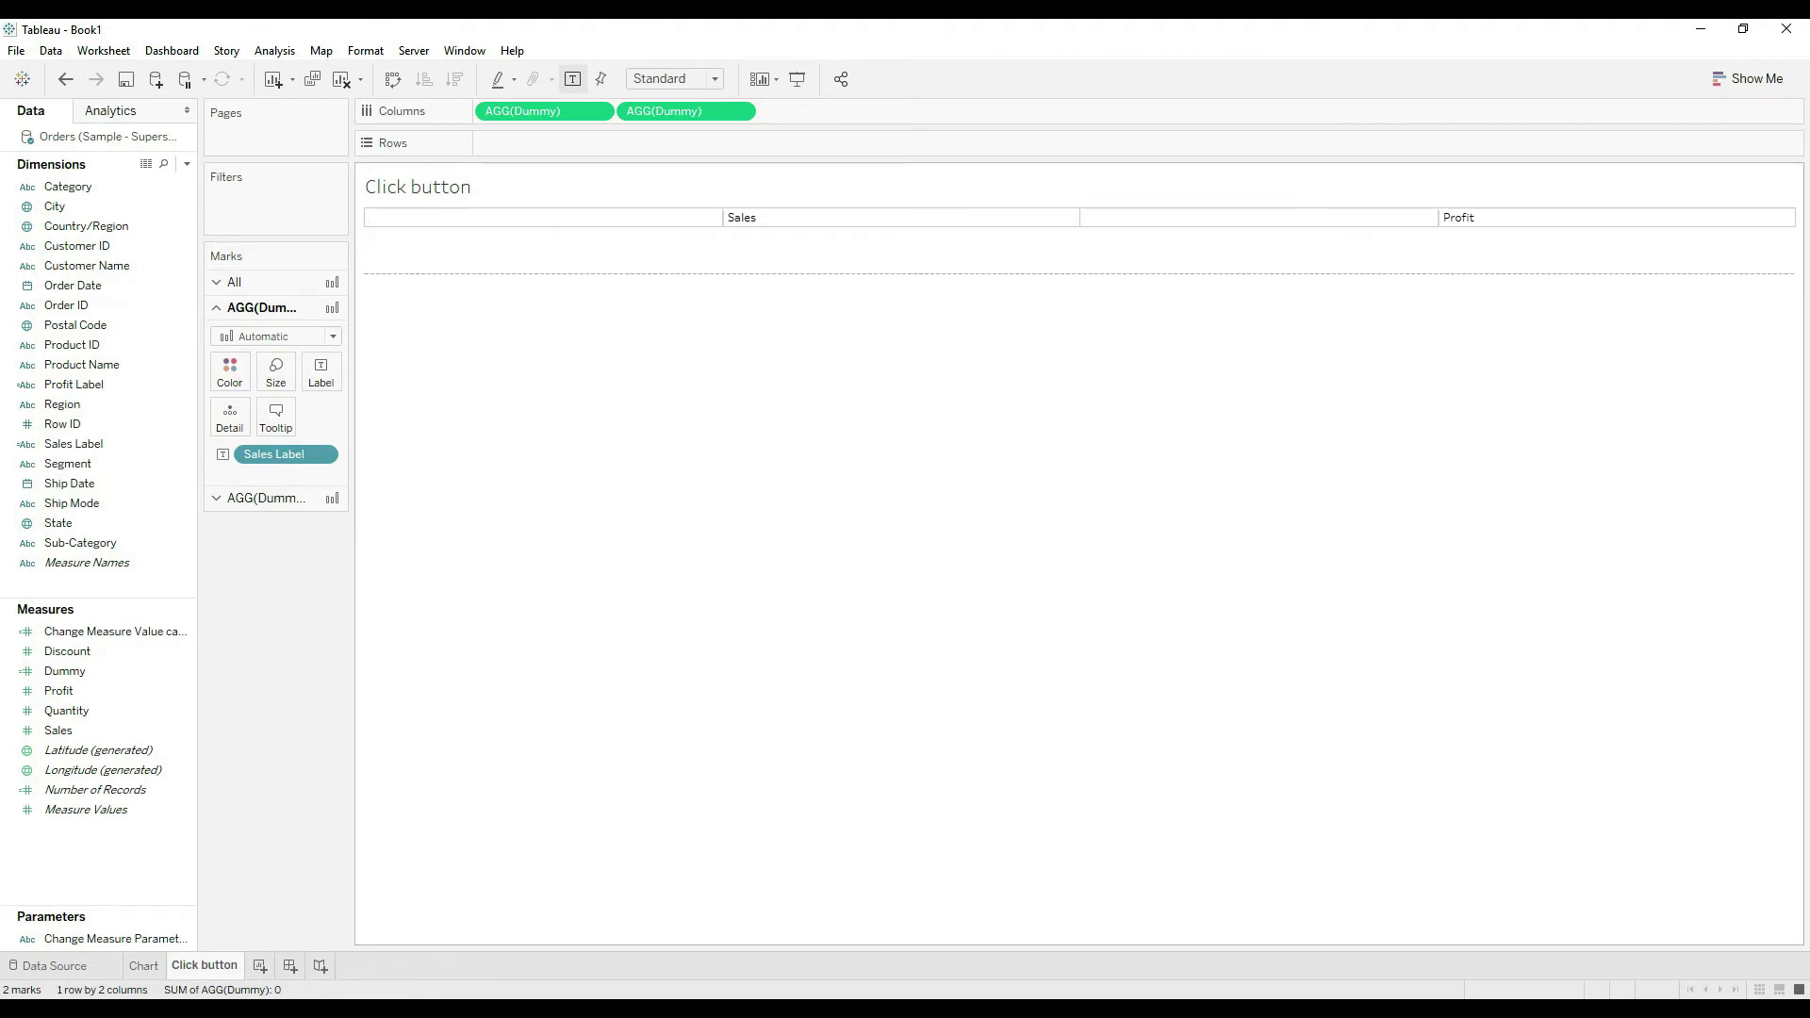
- Set both Dummy marks cards to the Text mark type
key("Down")
key("Down")
key("Down")
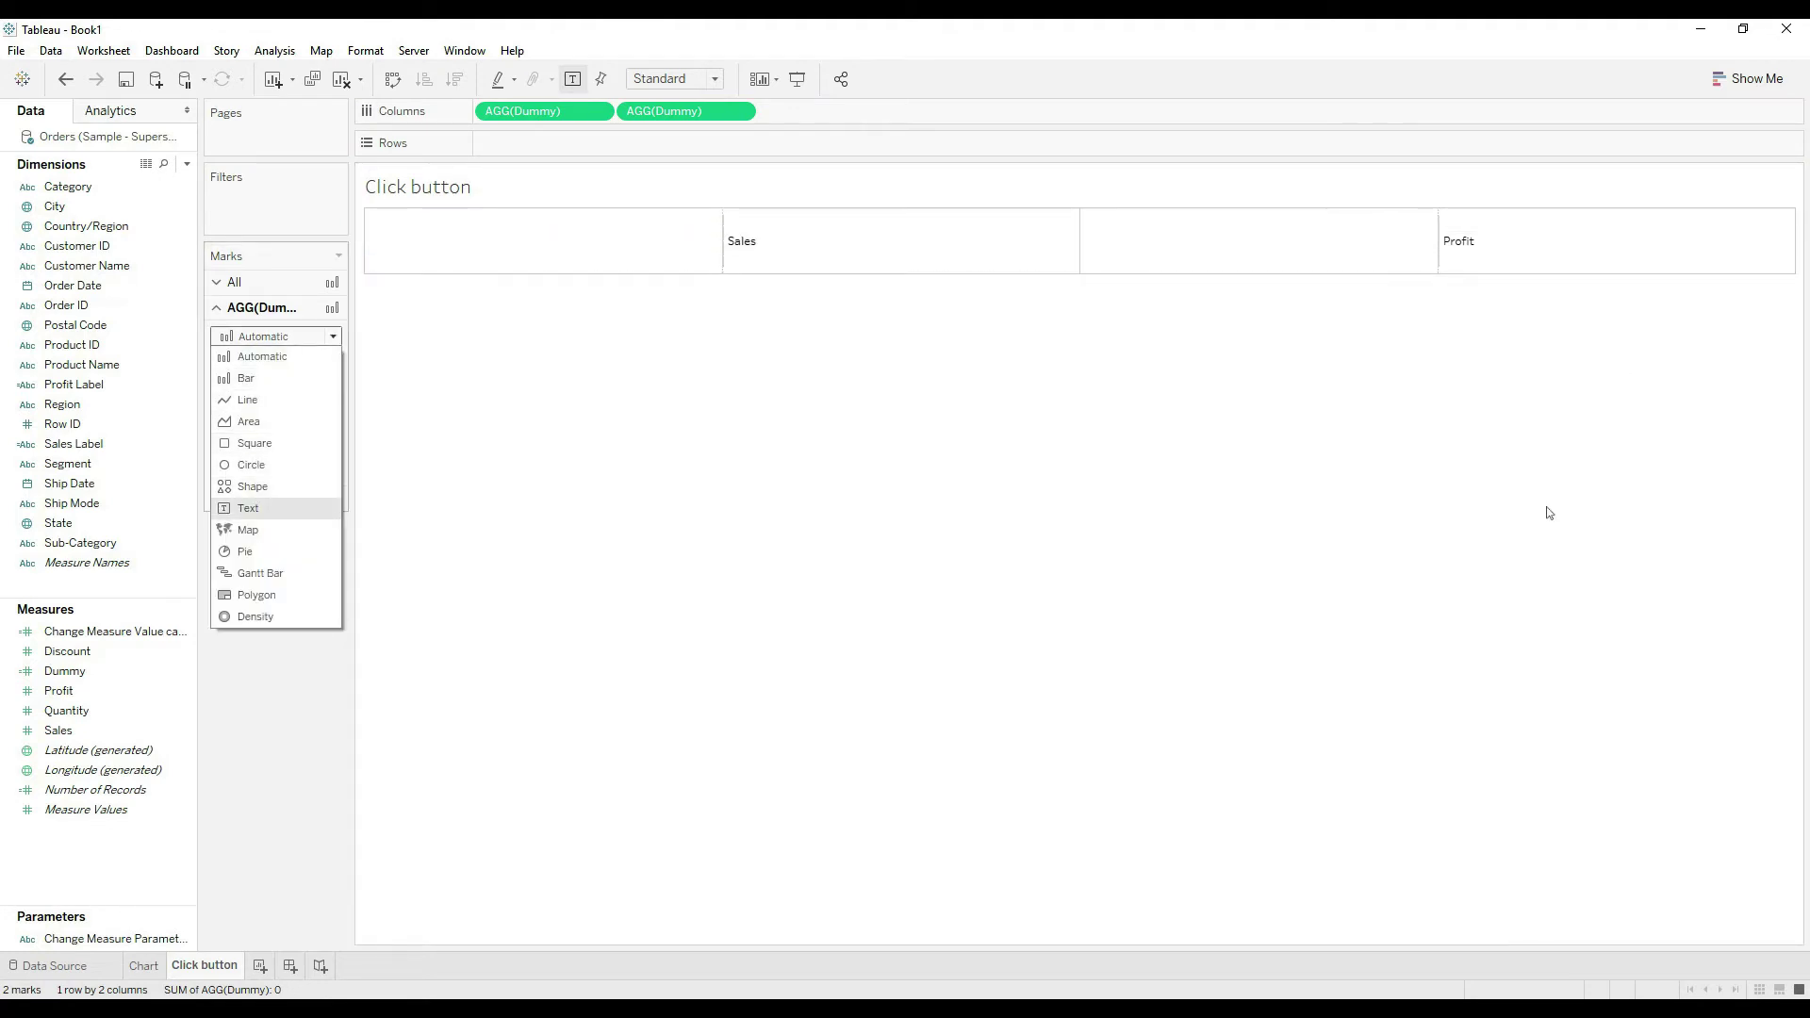
key("Return")
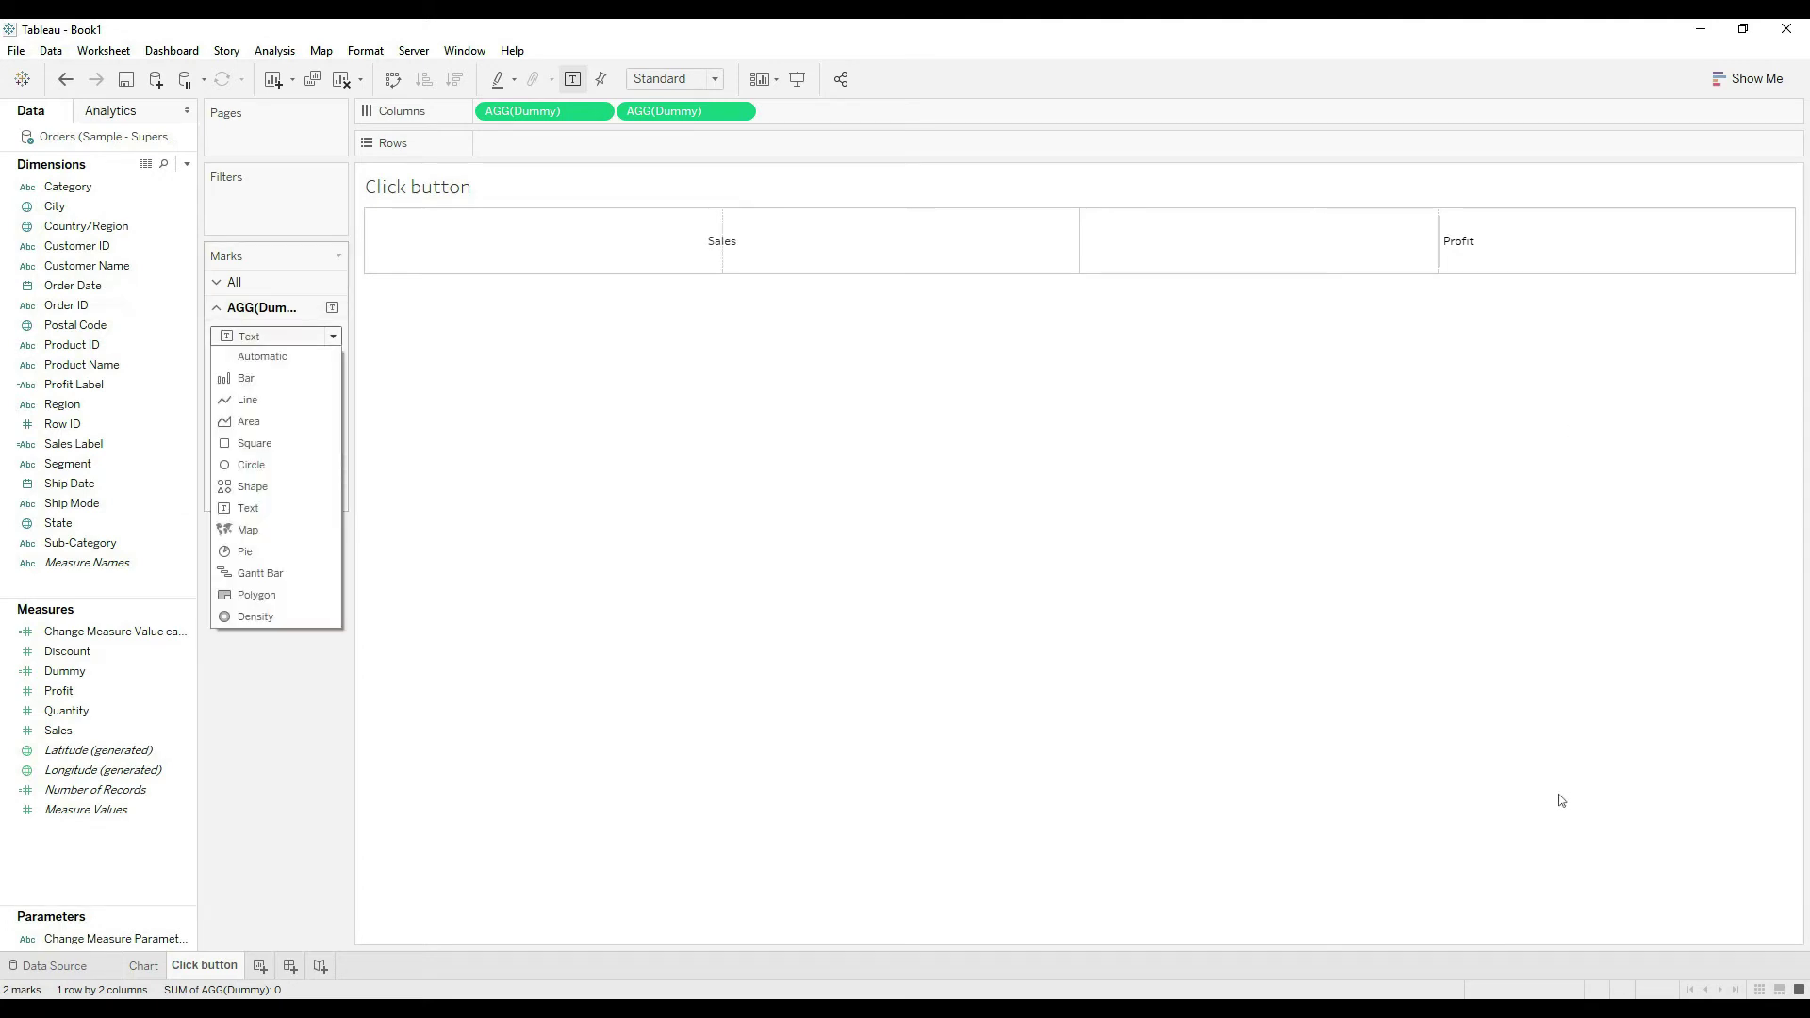
key("Down")
key("Down")
key("Down")
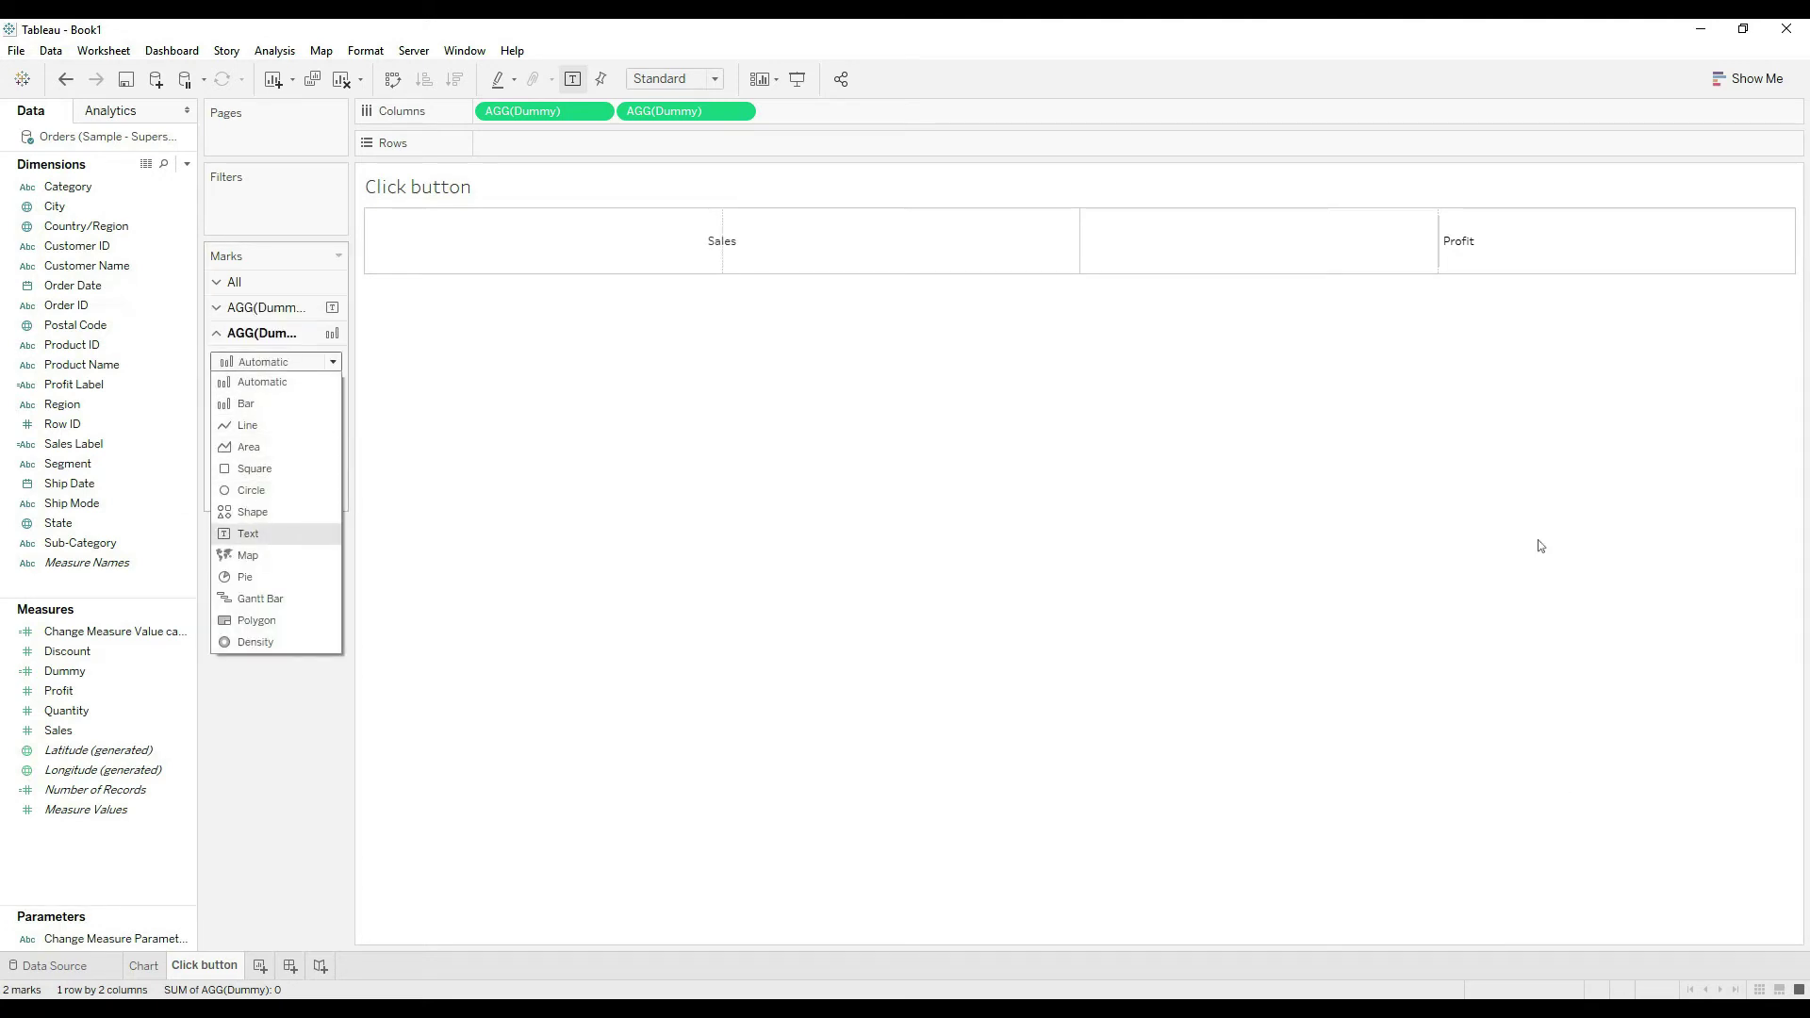
key("Return")
- Set the sheet's zero lines and column grid lines to None
key("shift+F10")
key("Up")
key("Up")
key("Return")
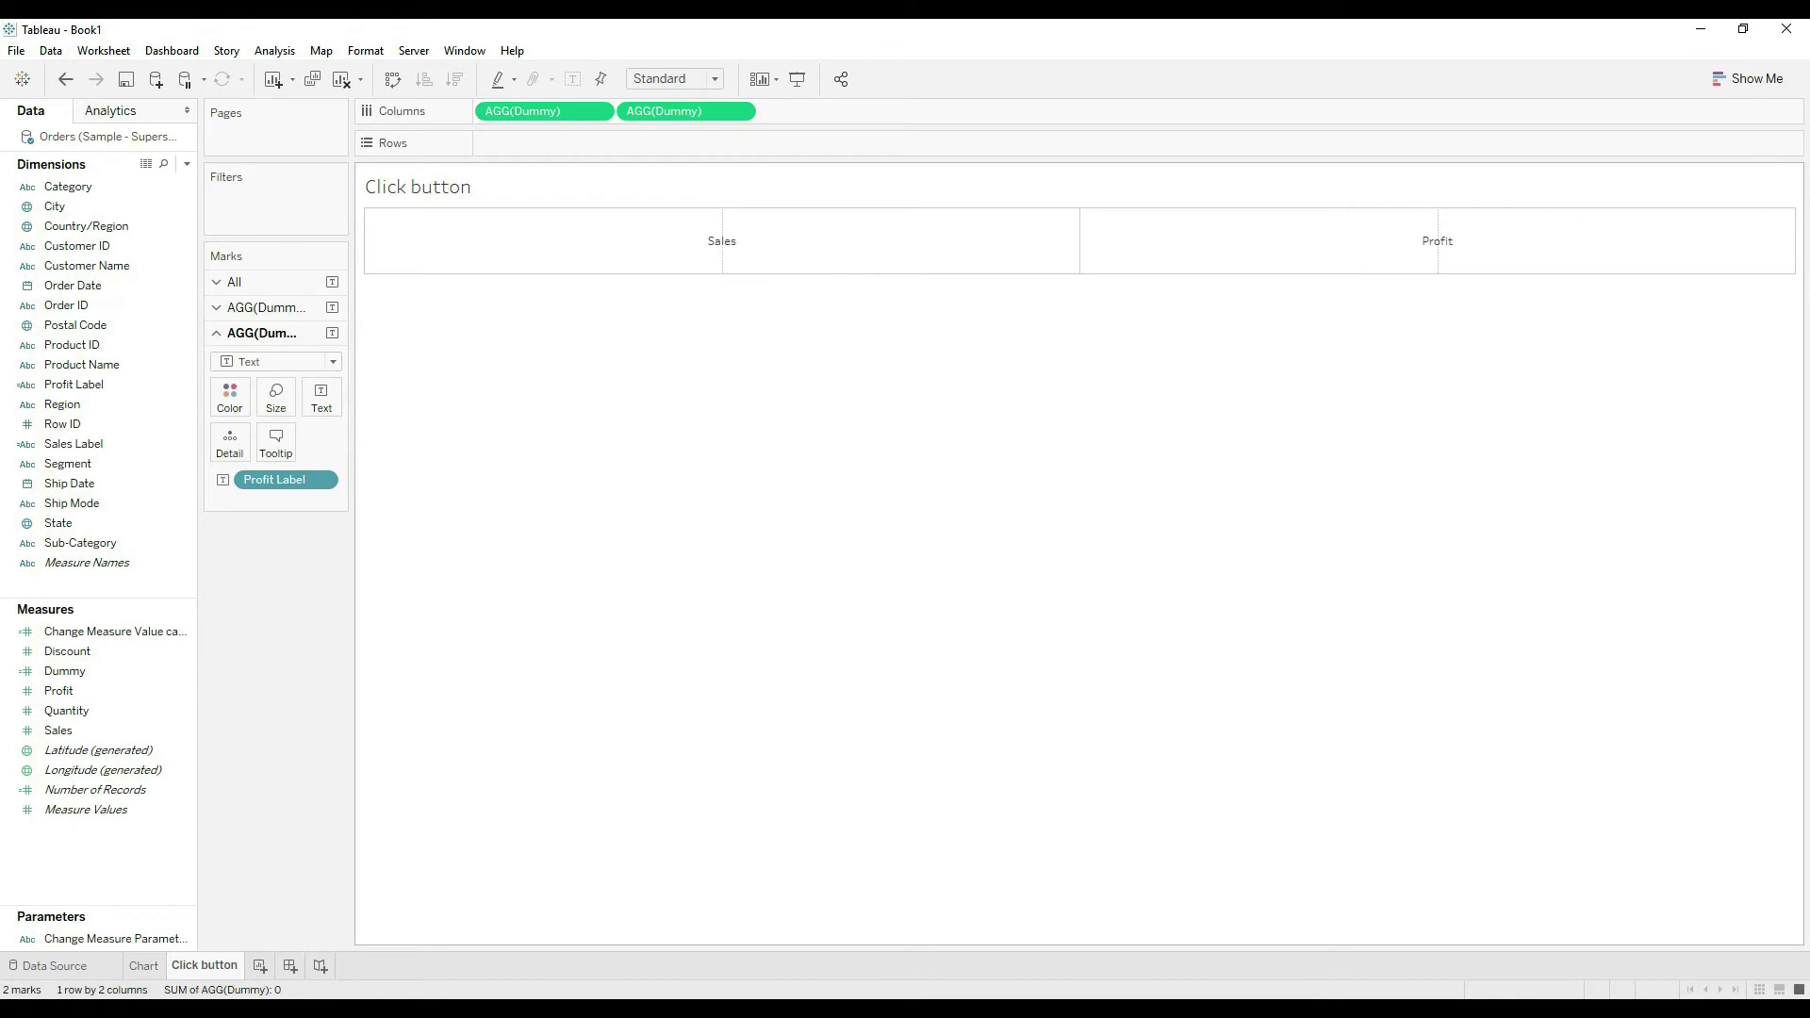
left_click(114, 142)
key("Tab")
key("alt+Down")
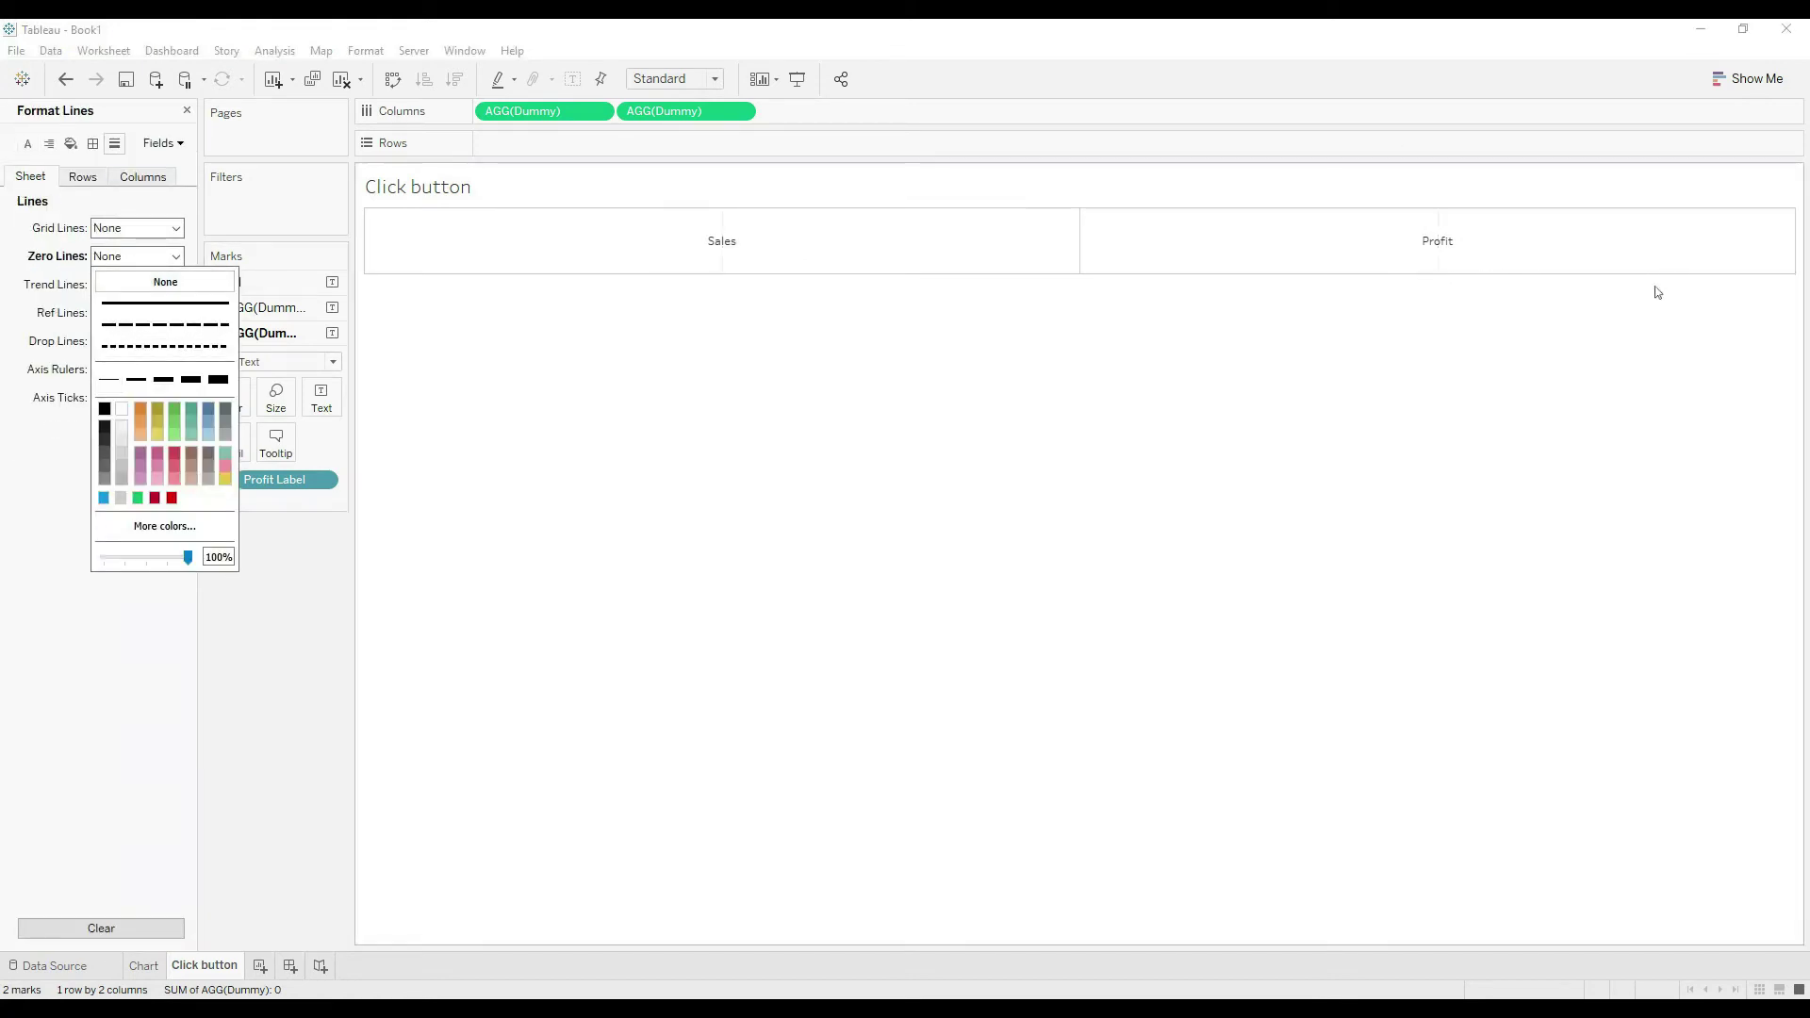
key("Escape")
key("Right")
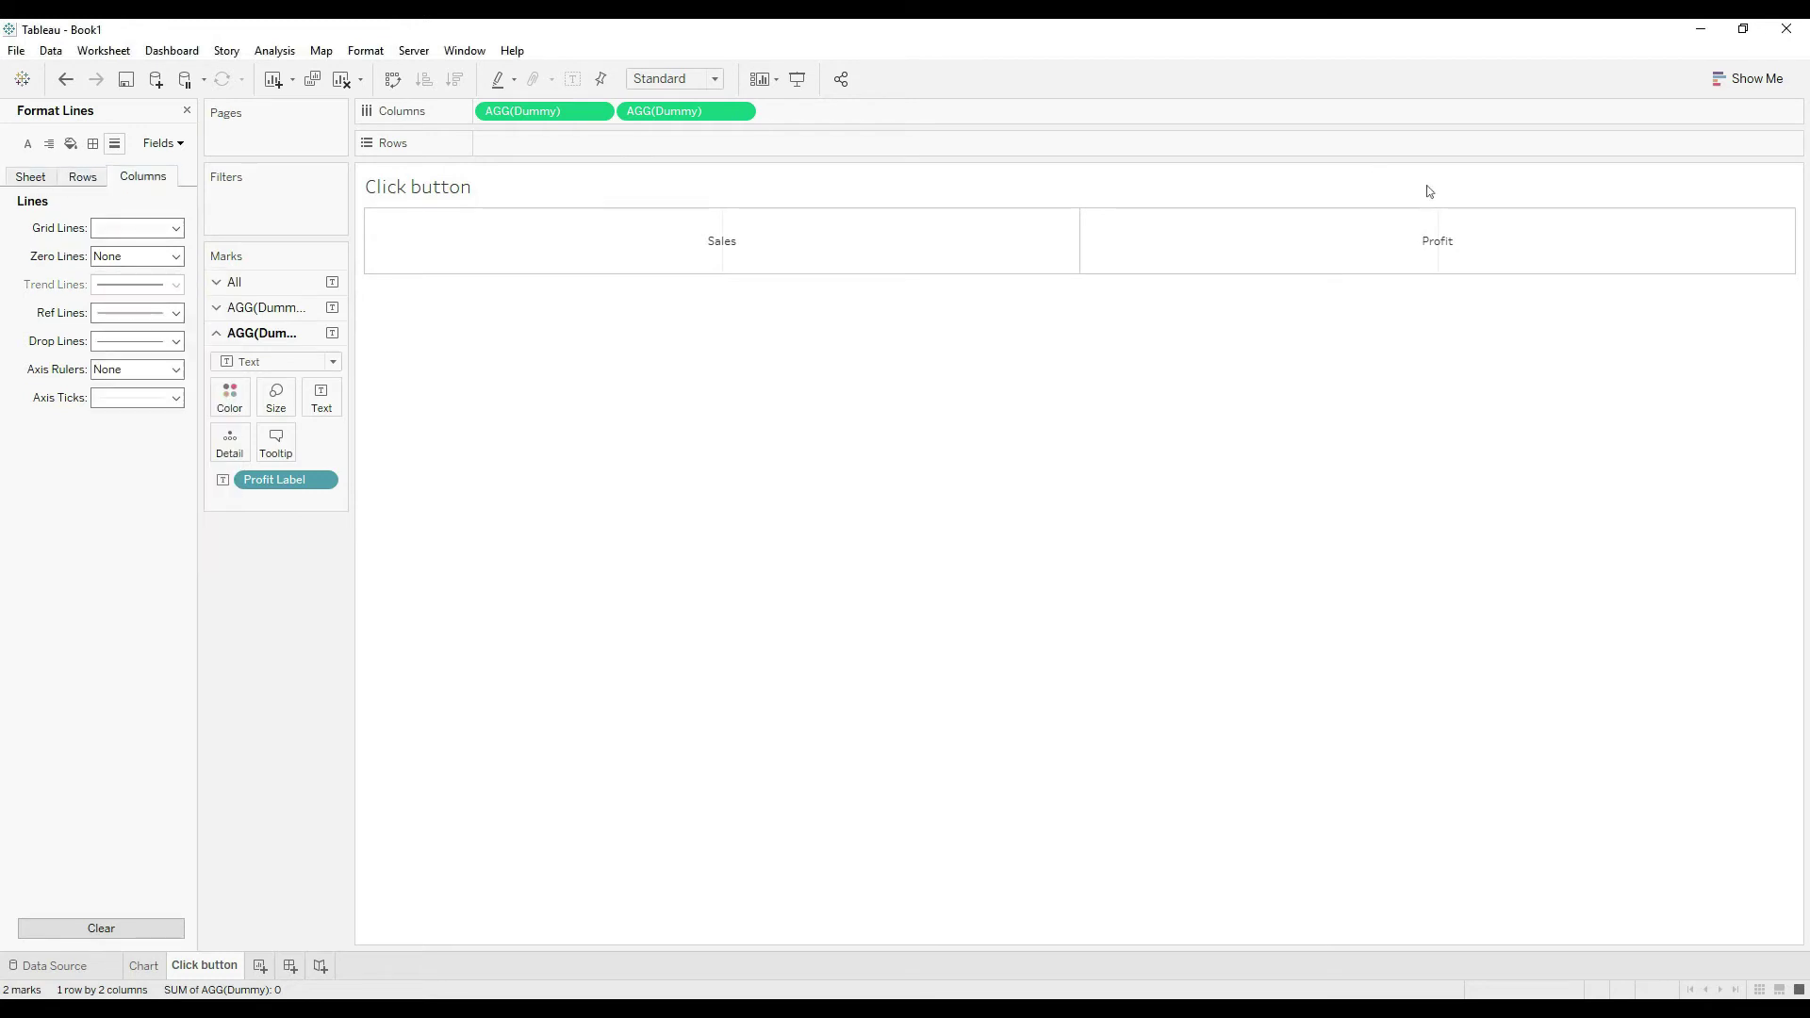
key("Tab")
key("alt+Down")
- Enlarge the Sales and Profit labels to matching bigger sizes
key("Escape")
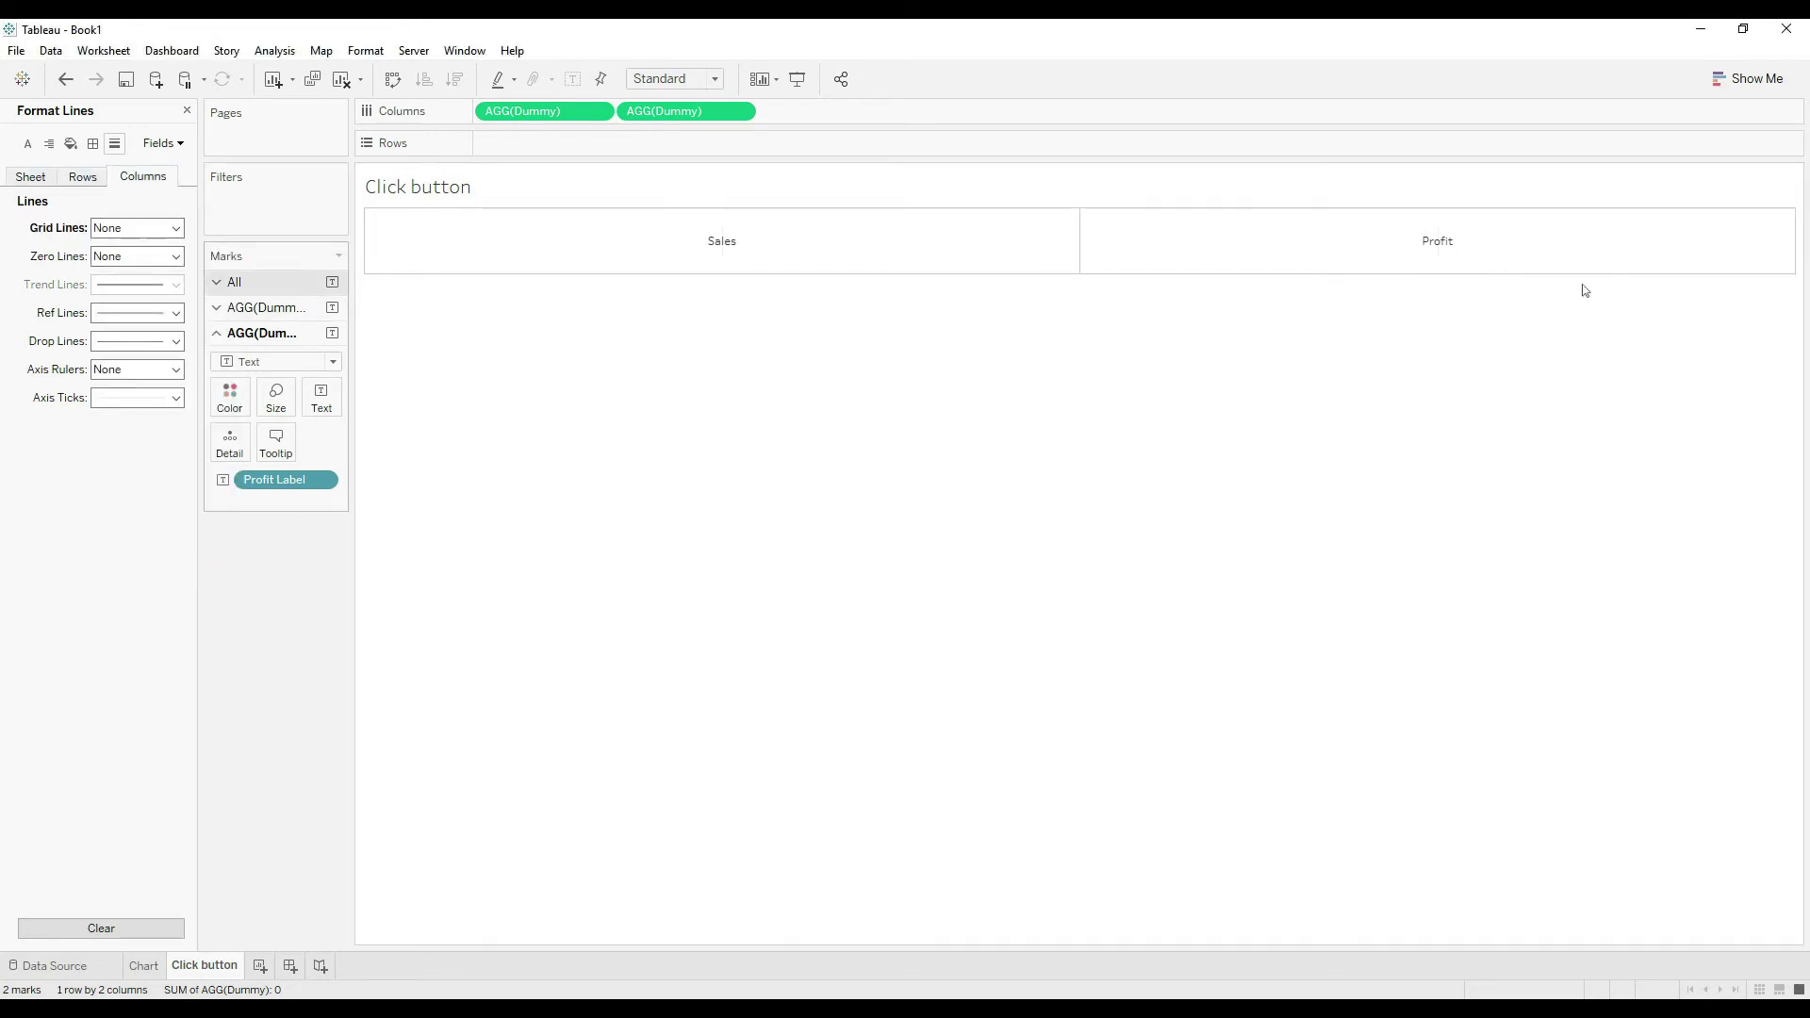
key("Return")
key("Right")
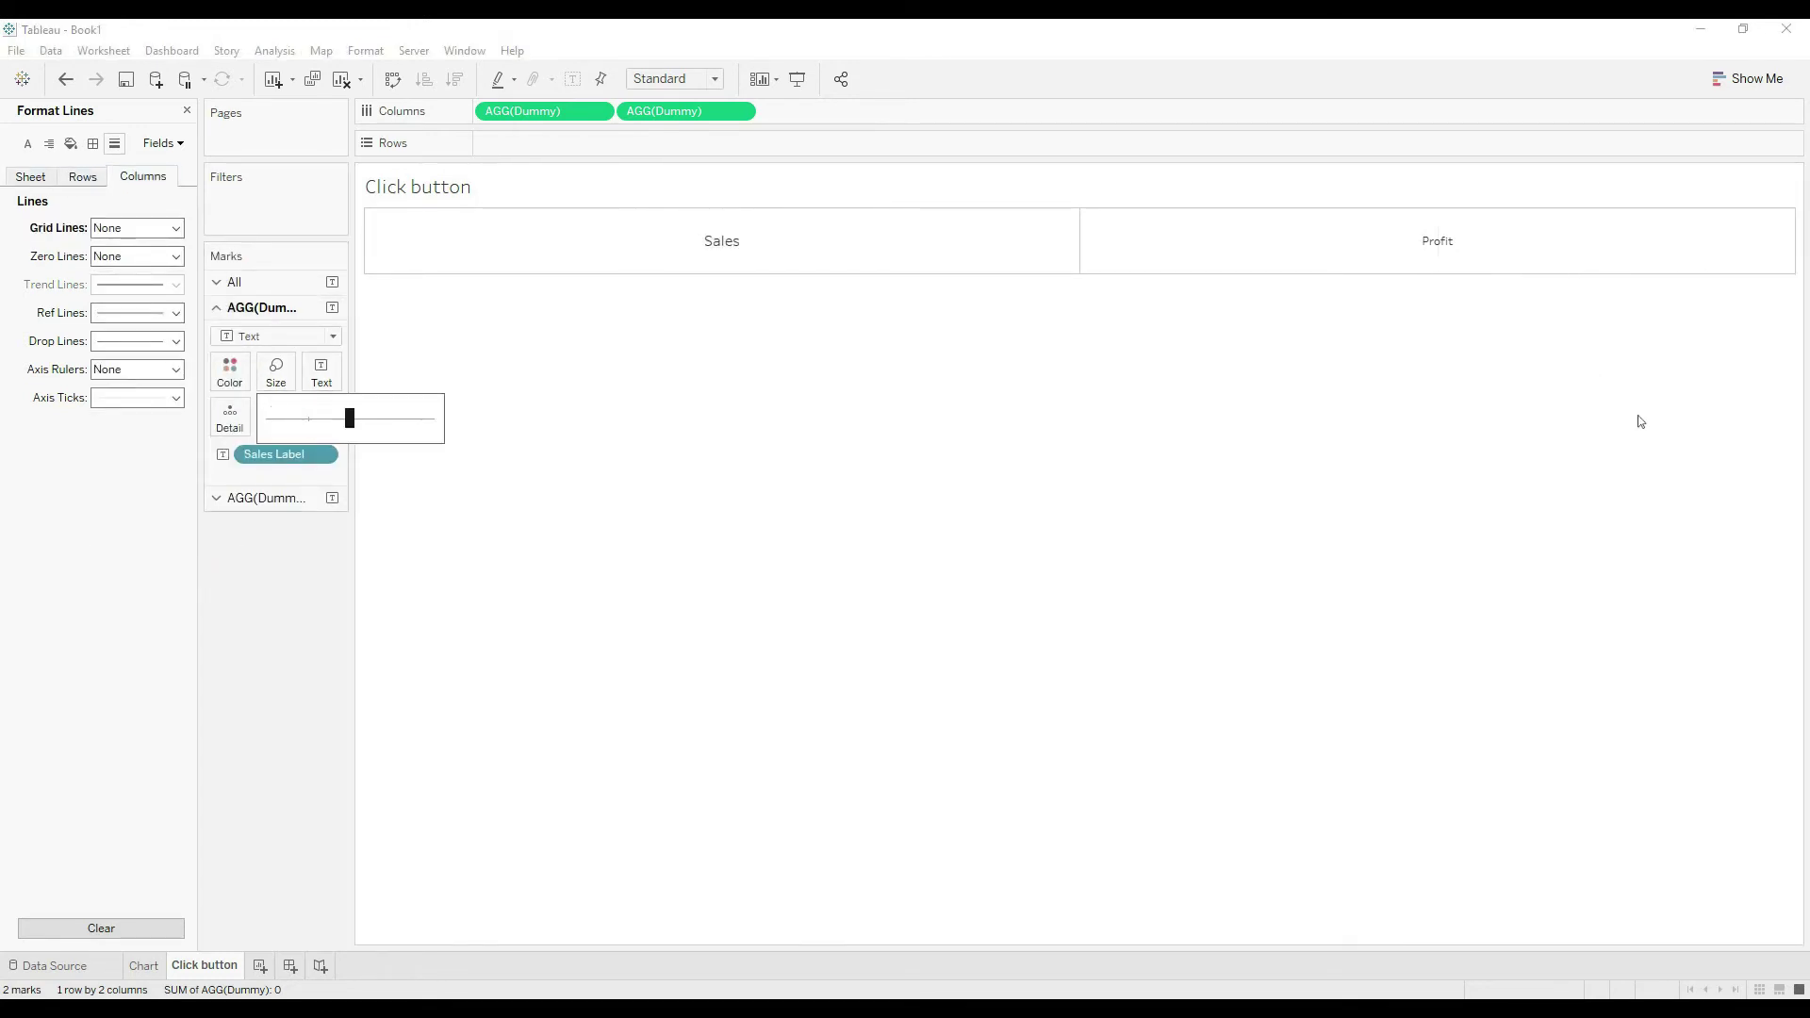
key("Right")
key("Escape")
key("Down")
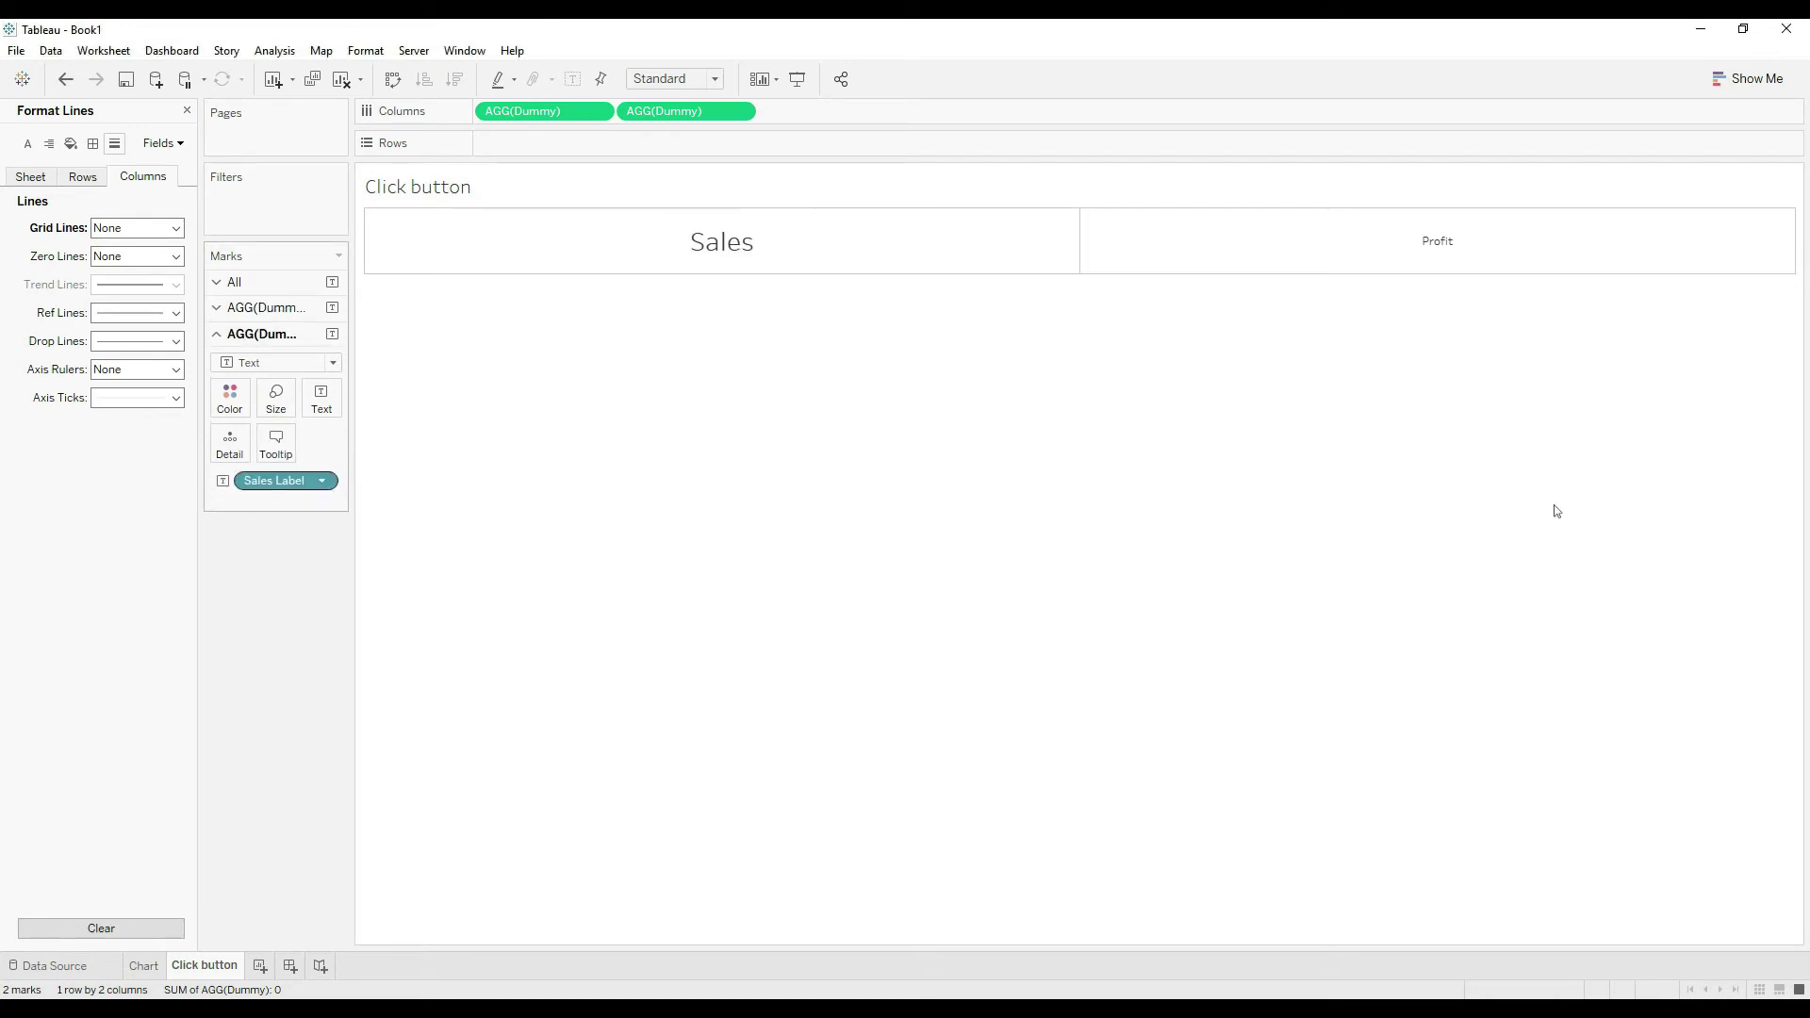
key("Return")
key("Right")
key("Right")
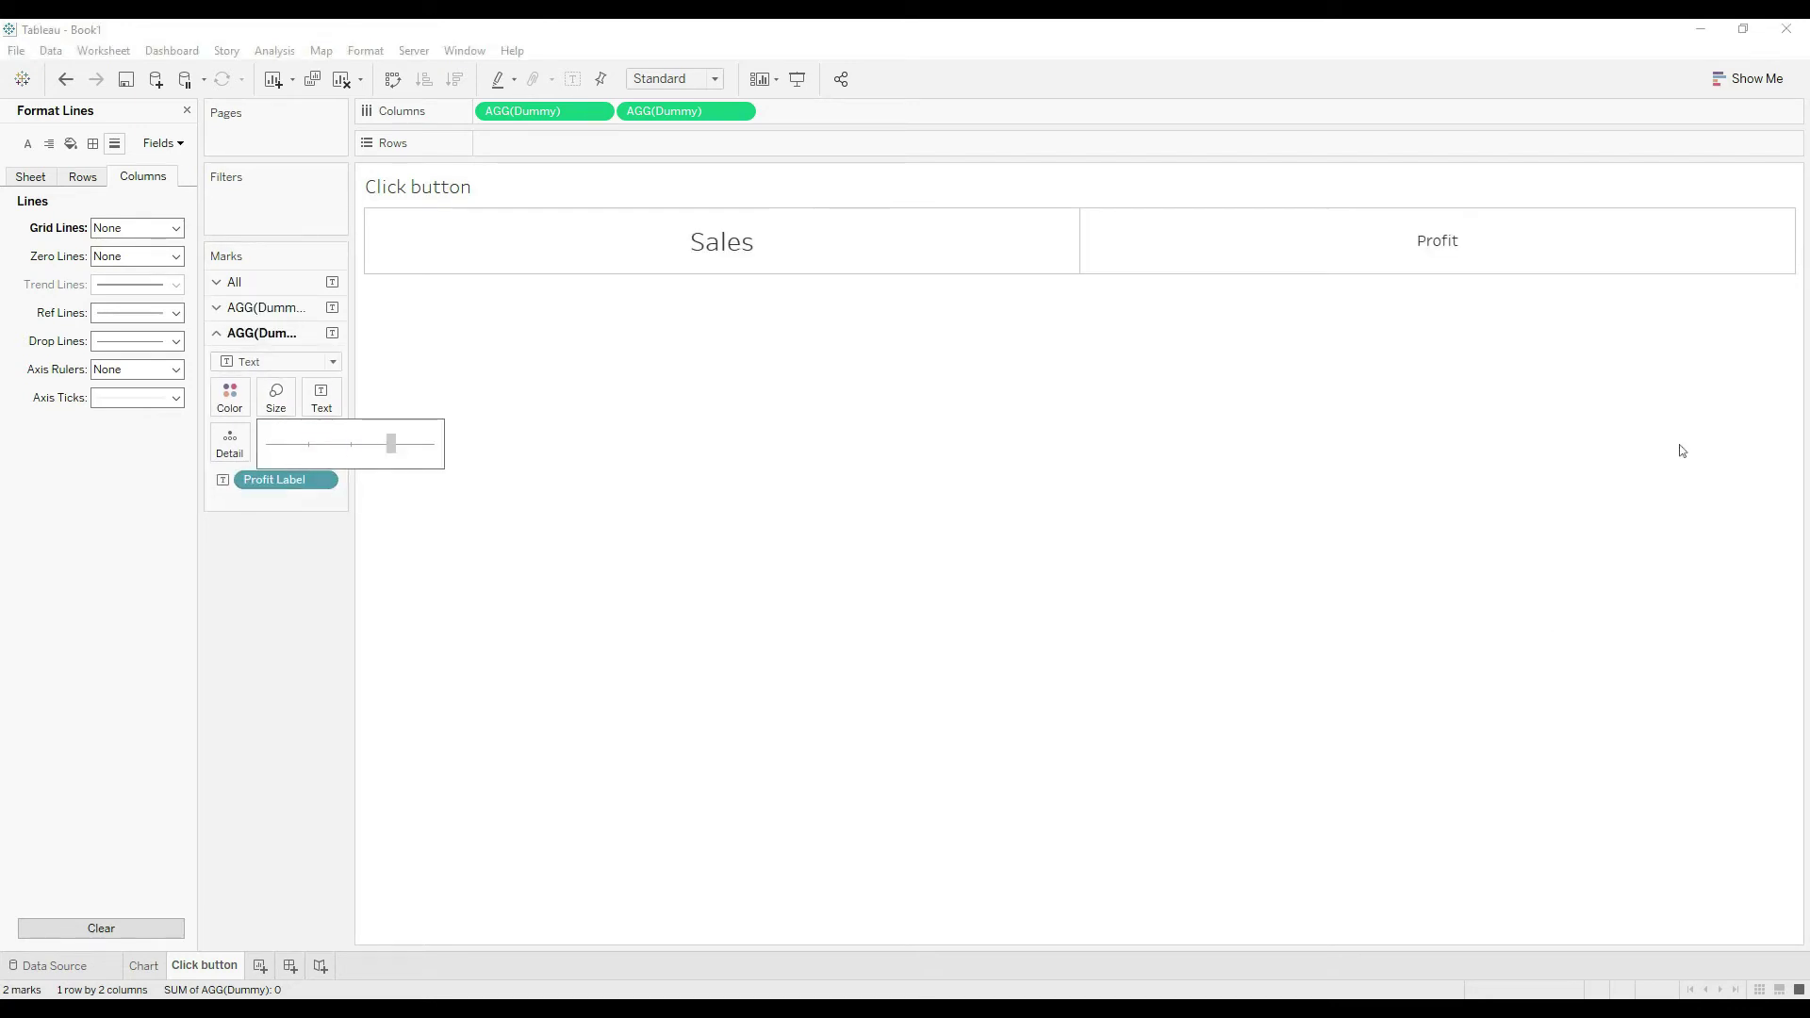
key("Right")
key("Escape")
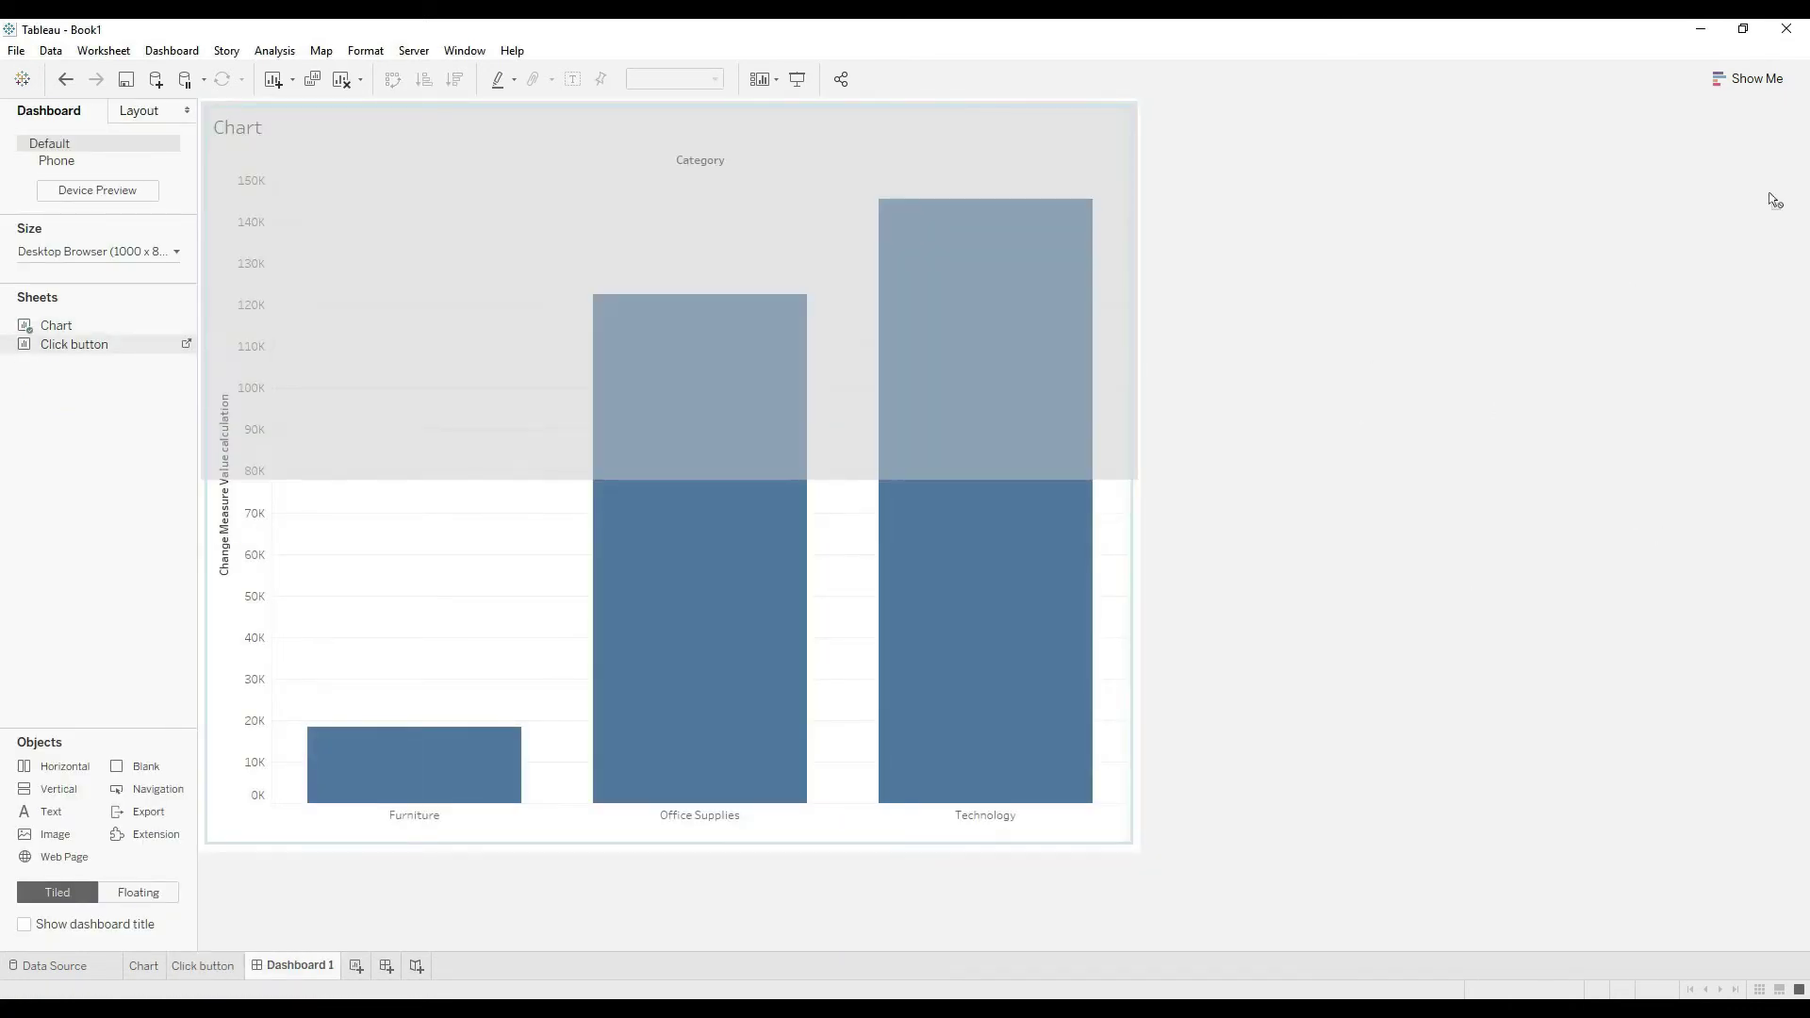
- Place Click button above Chart, hide its title, and shrink it to a thin strip
left_click_drag(74, 344, 670, 283)
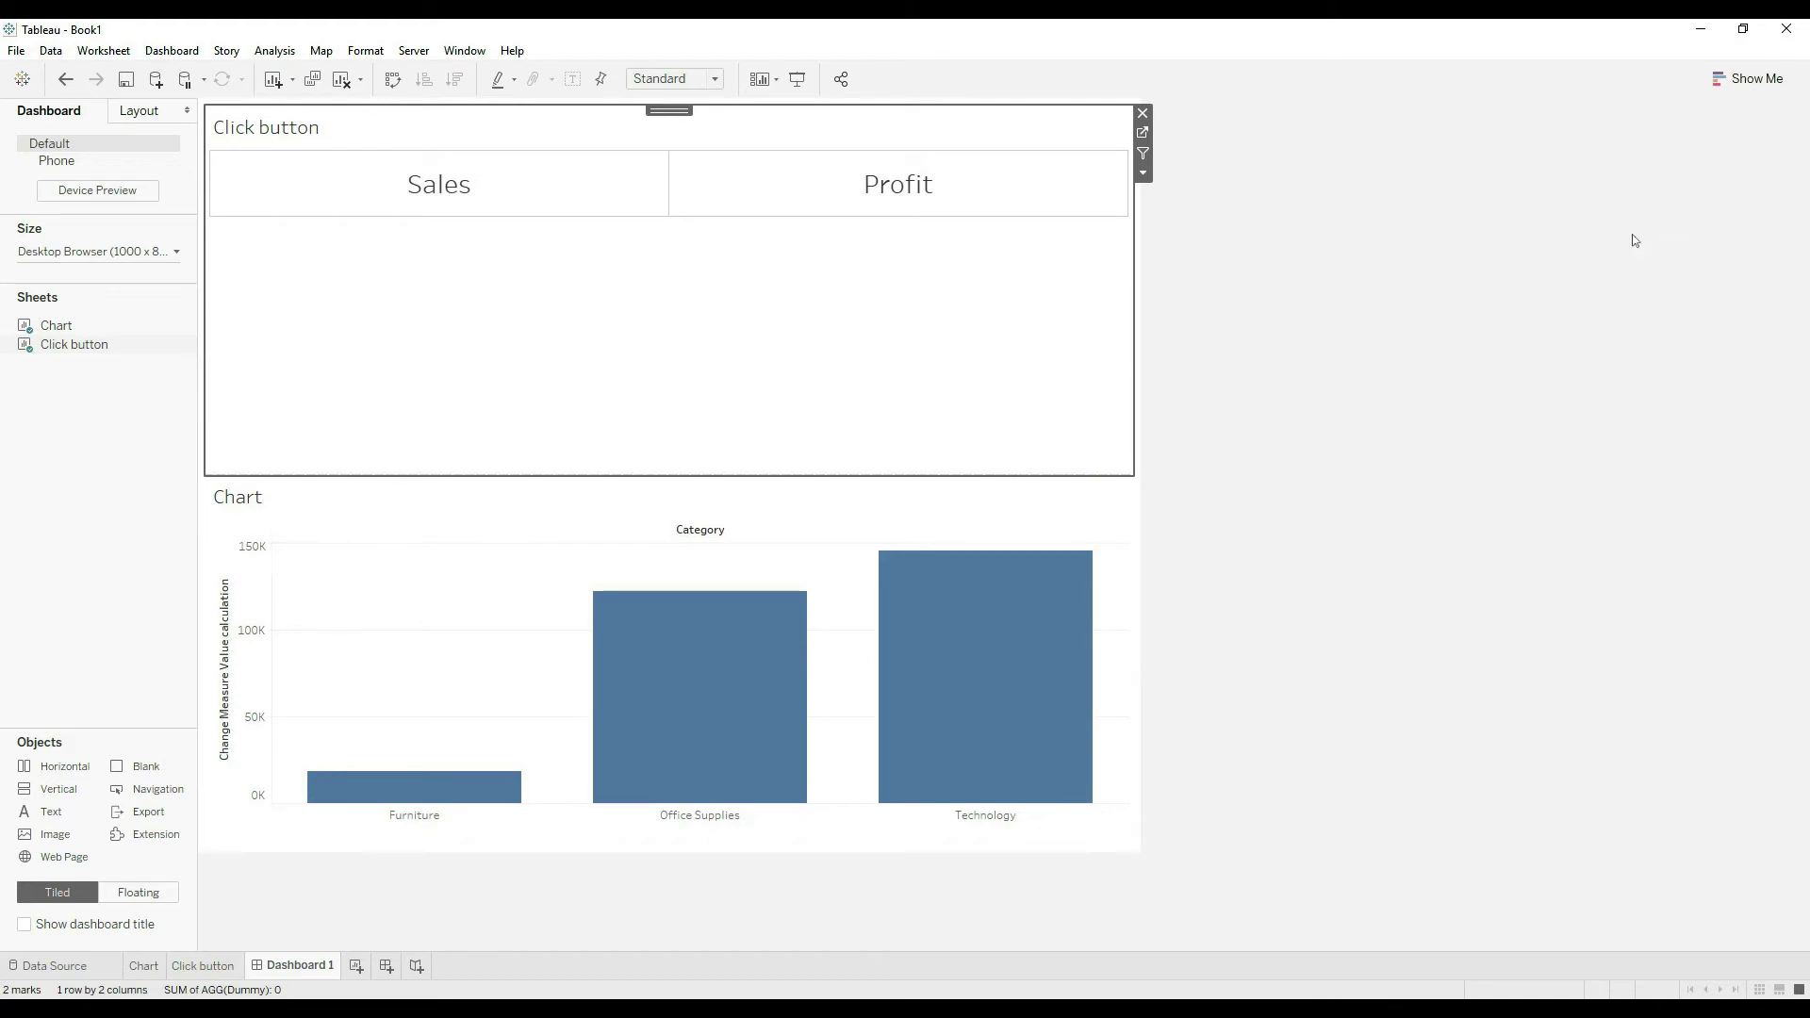
right_click(273, 129)
left_click(323, 179)
left_click_drag(455, 475, 453, 178)
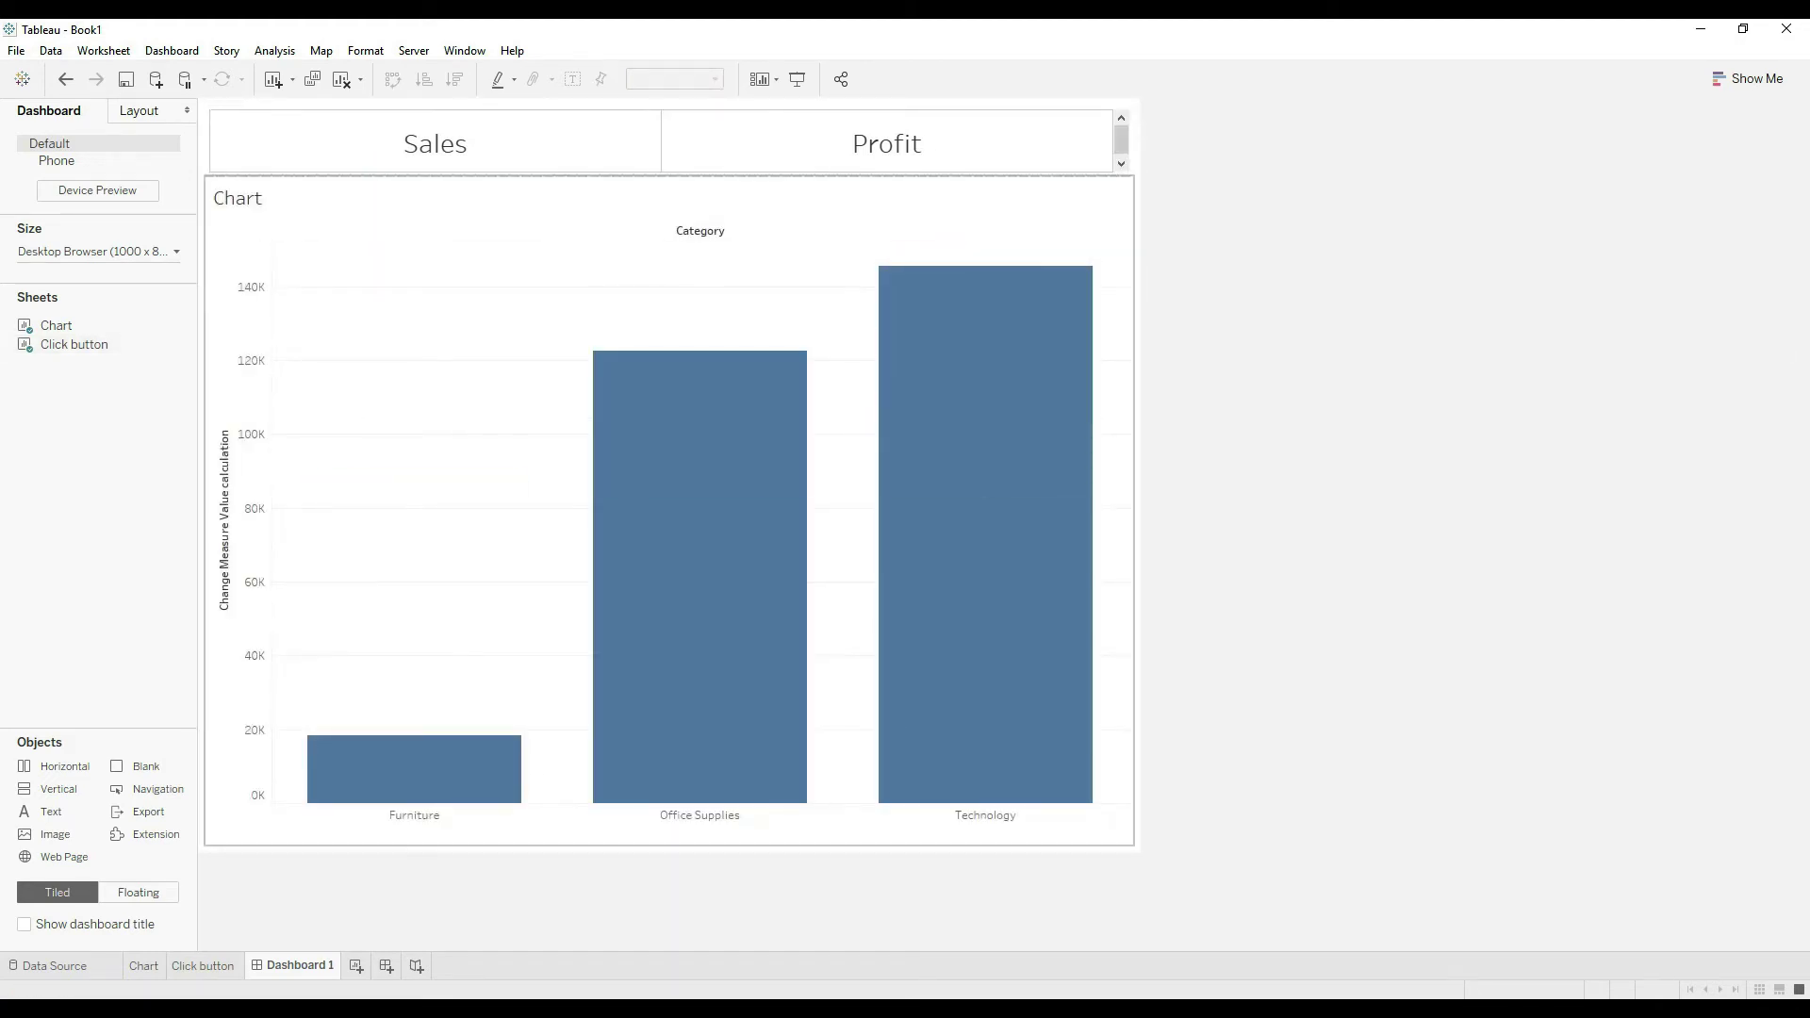
- Fit the button sheet to Entire View and clear the dashboard selection
left_click(677, 80)
left_click(660, 145)
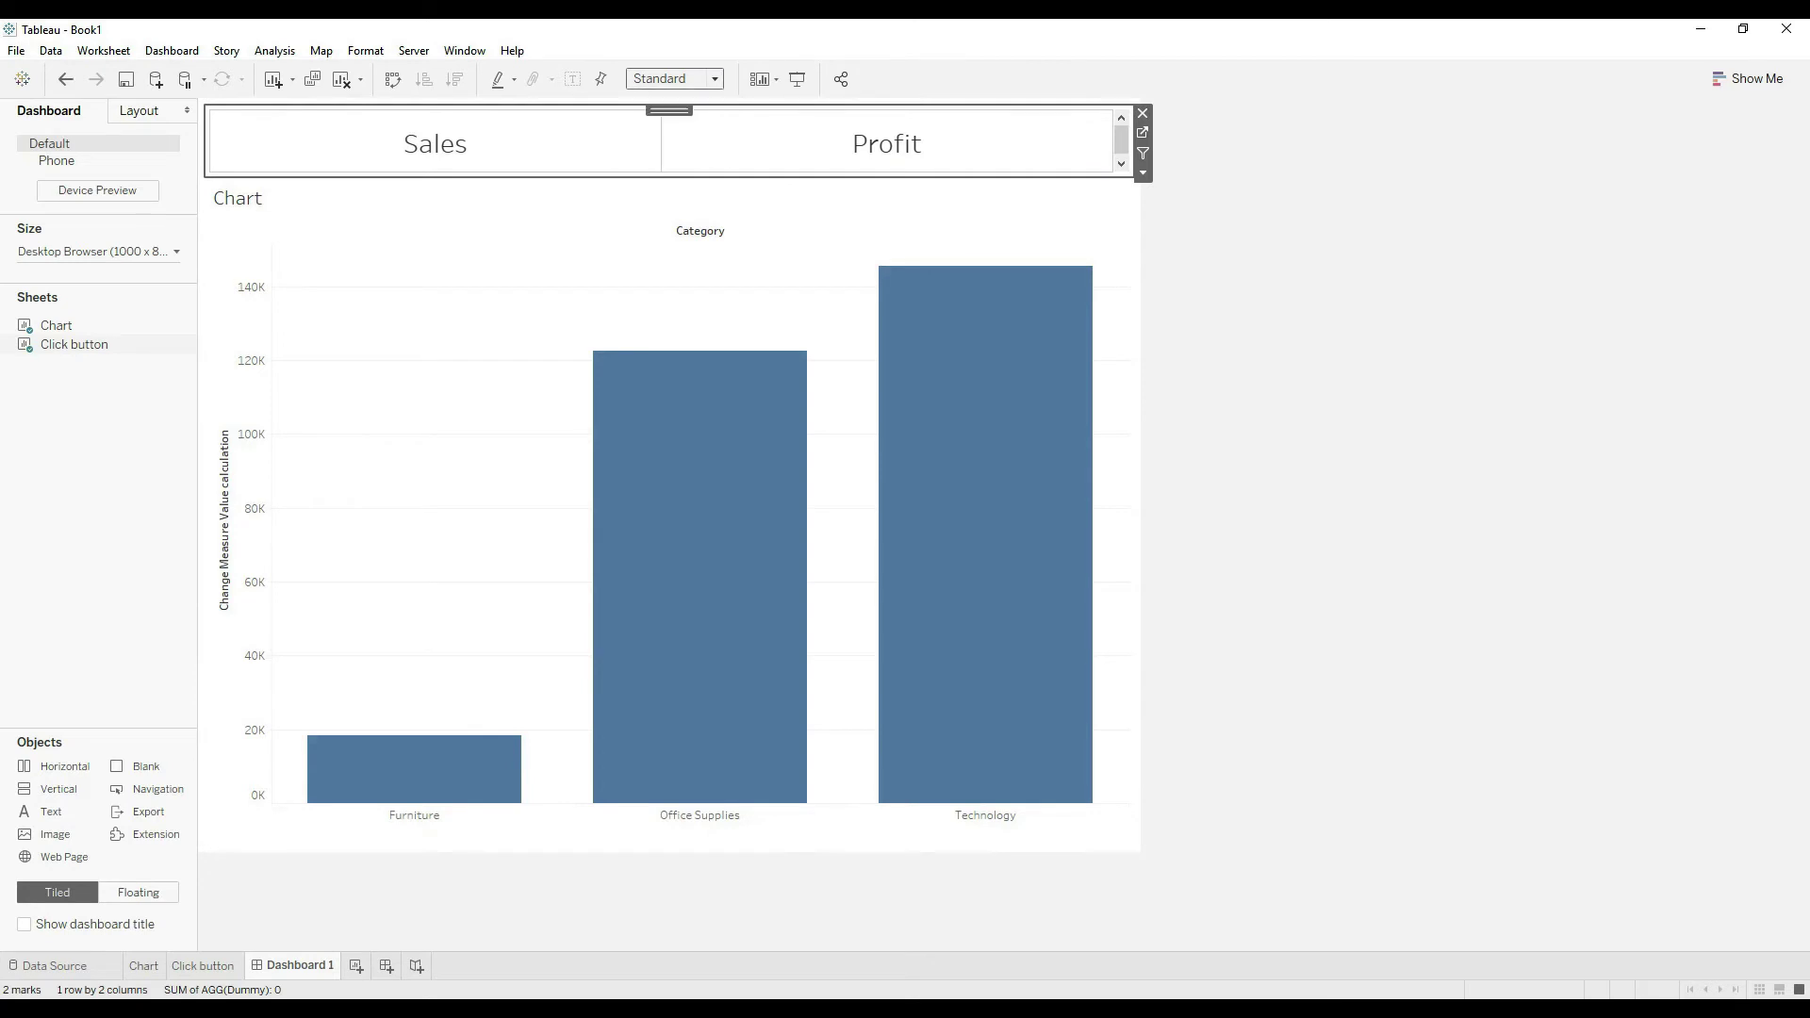
left_click(1407, 554)
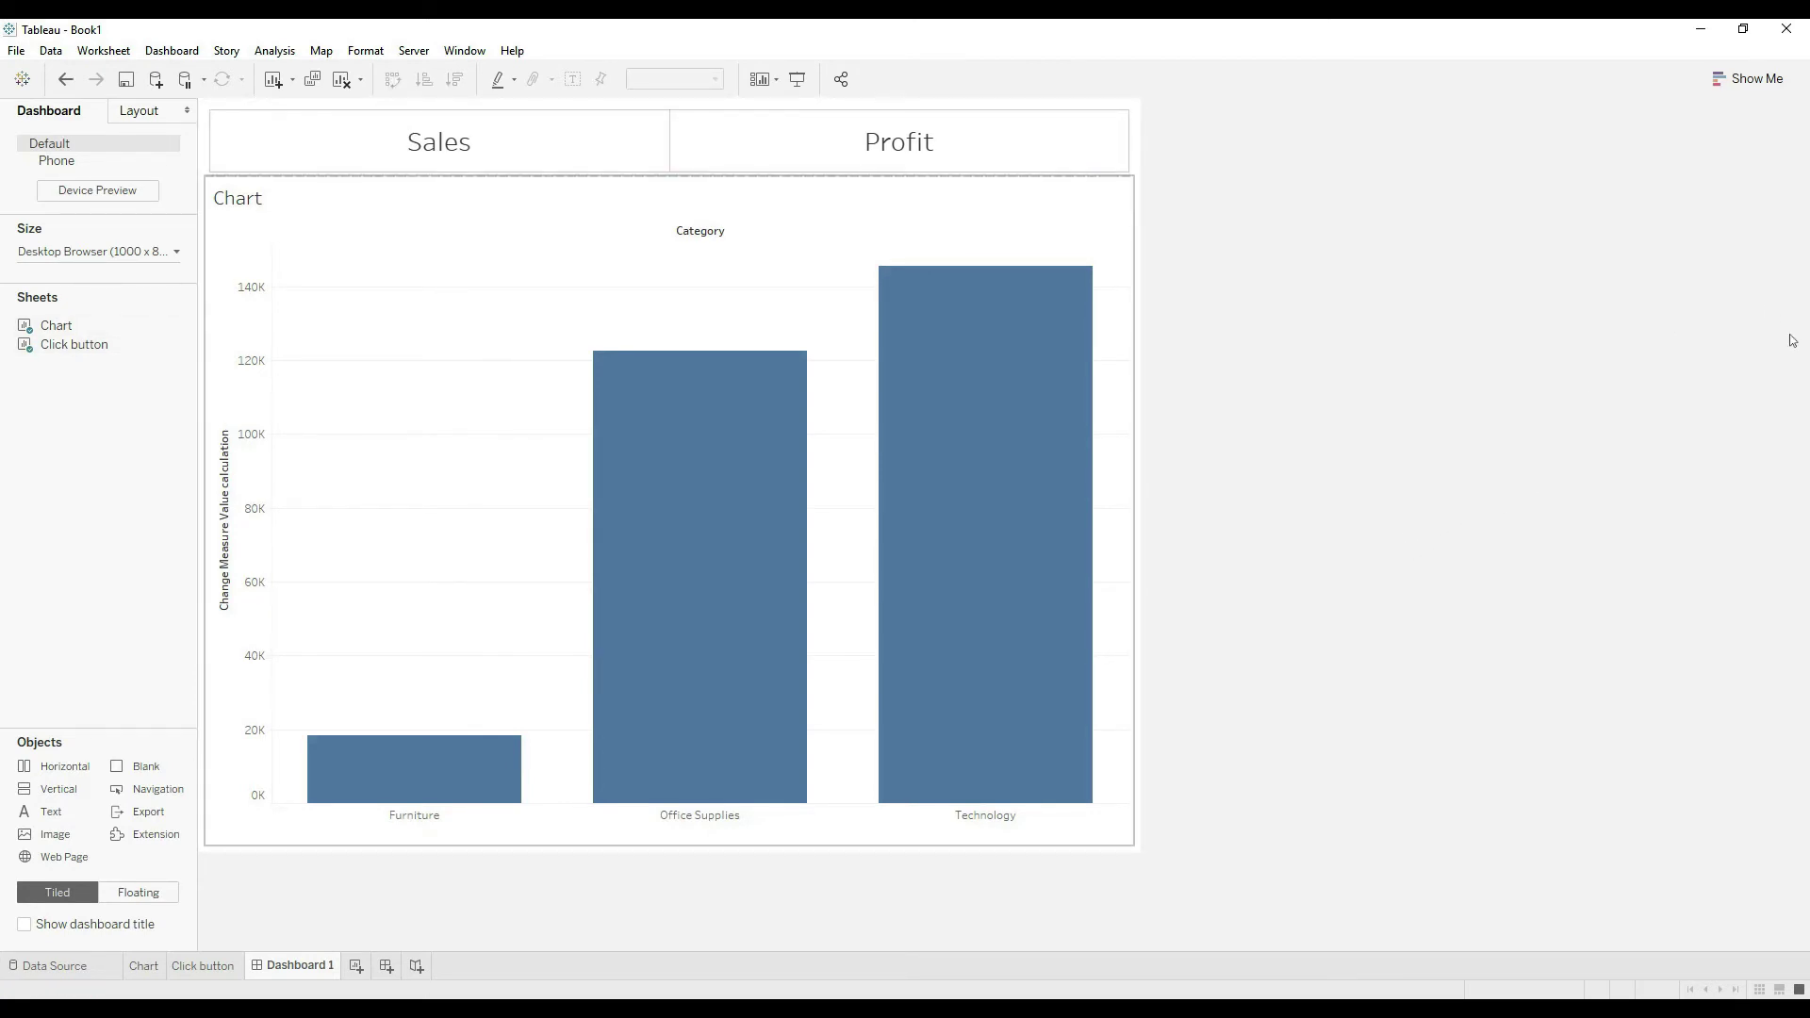
- Start a new Change Parameter action from the dashboard Actions list
key("alt")
key("Left")
key("Down")
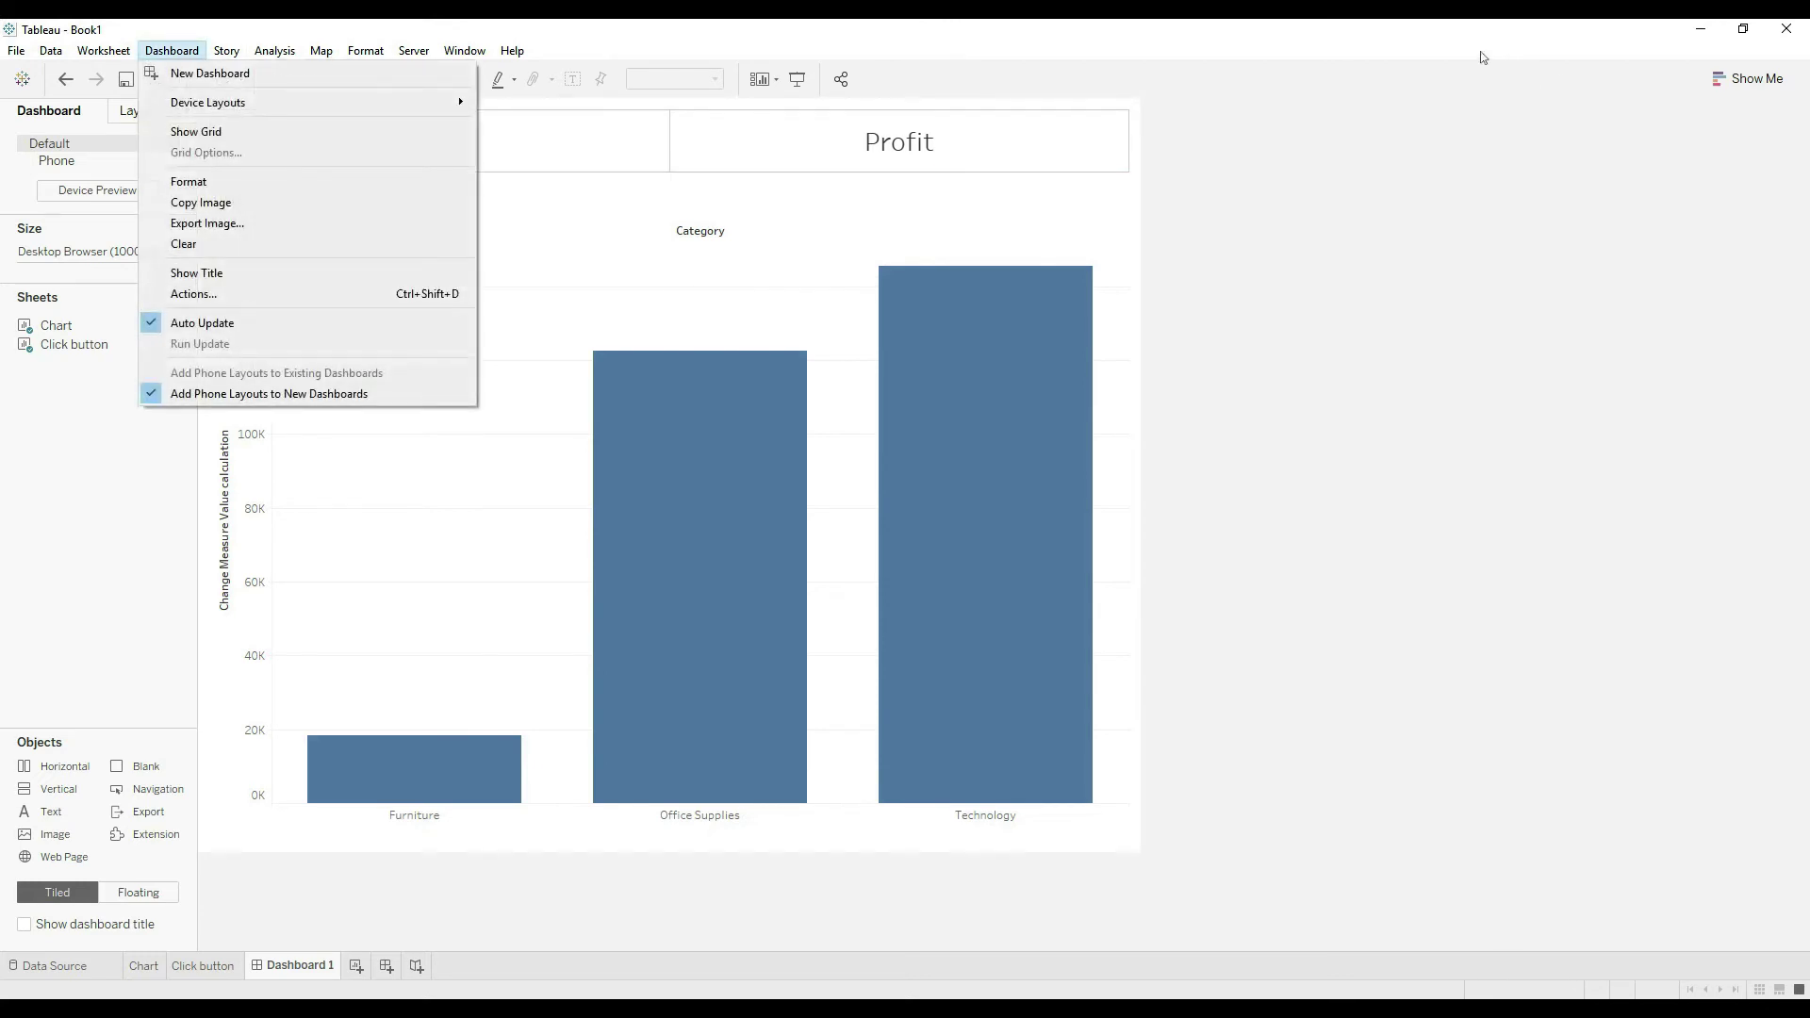
key("a")
key("Tab")
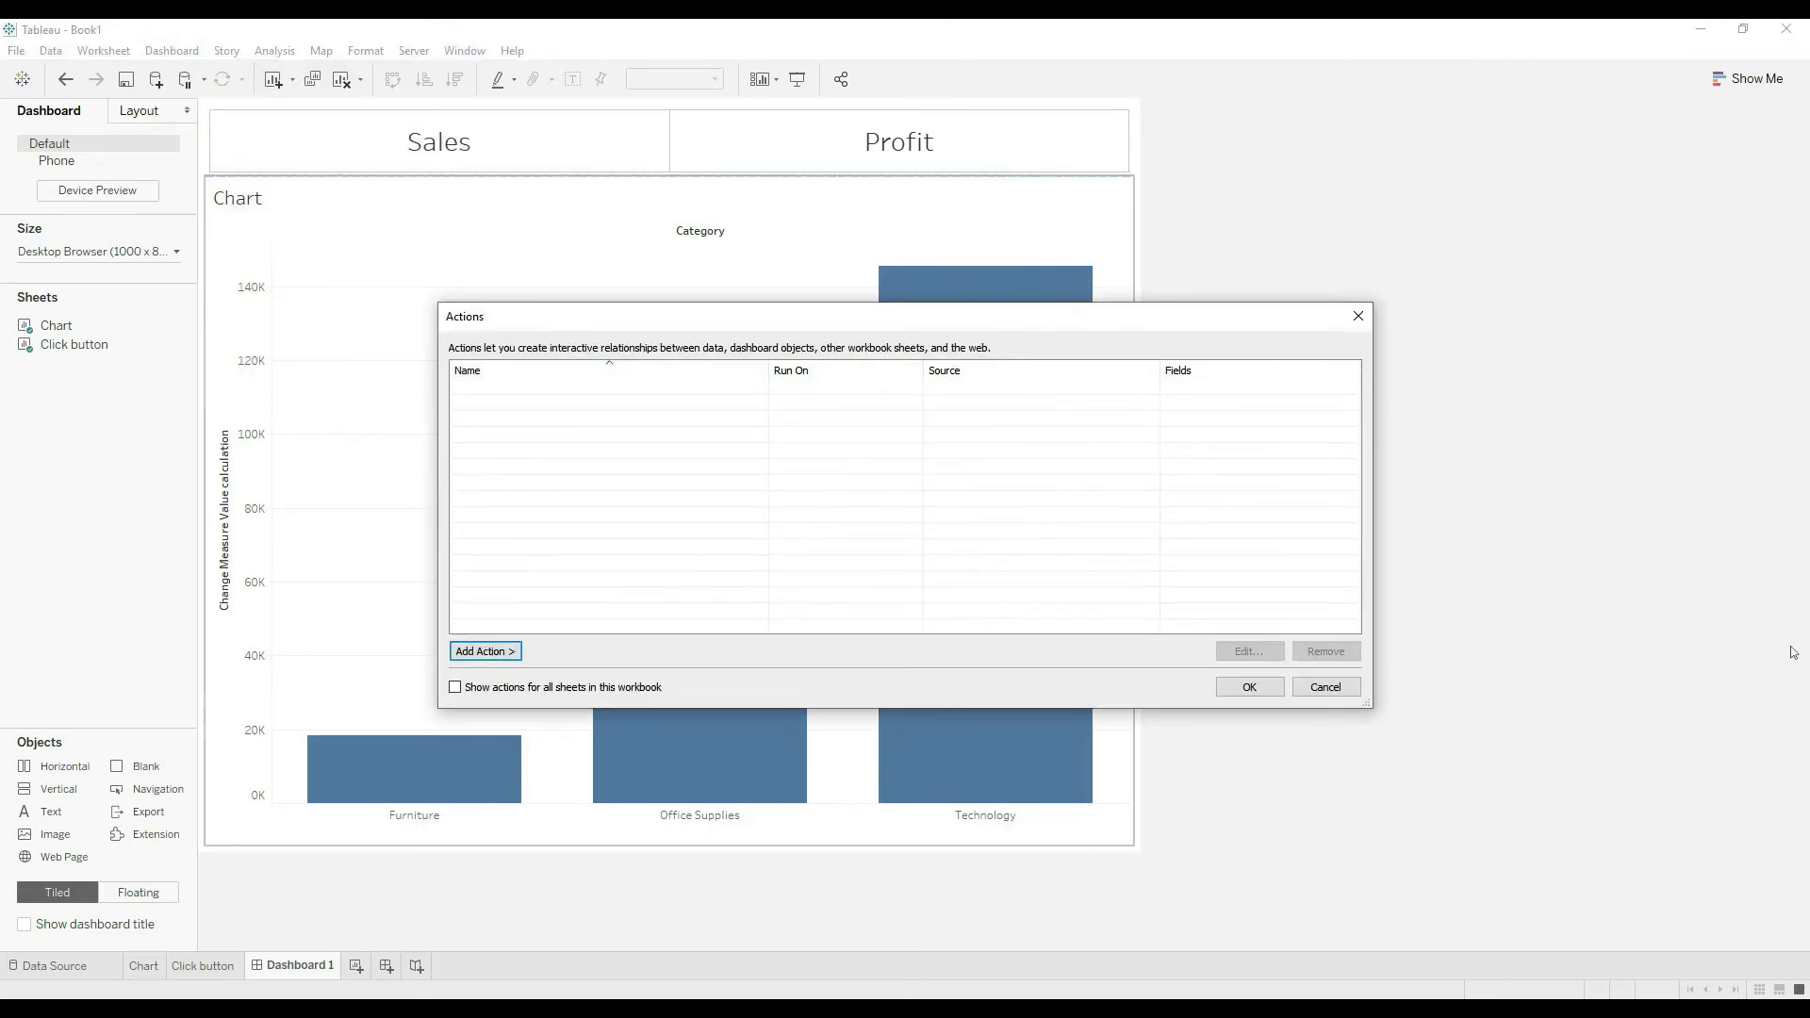
key("space")
key("Down")
key("Down")
key("Down")
key("Return")
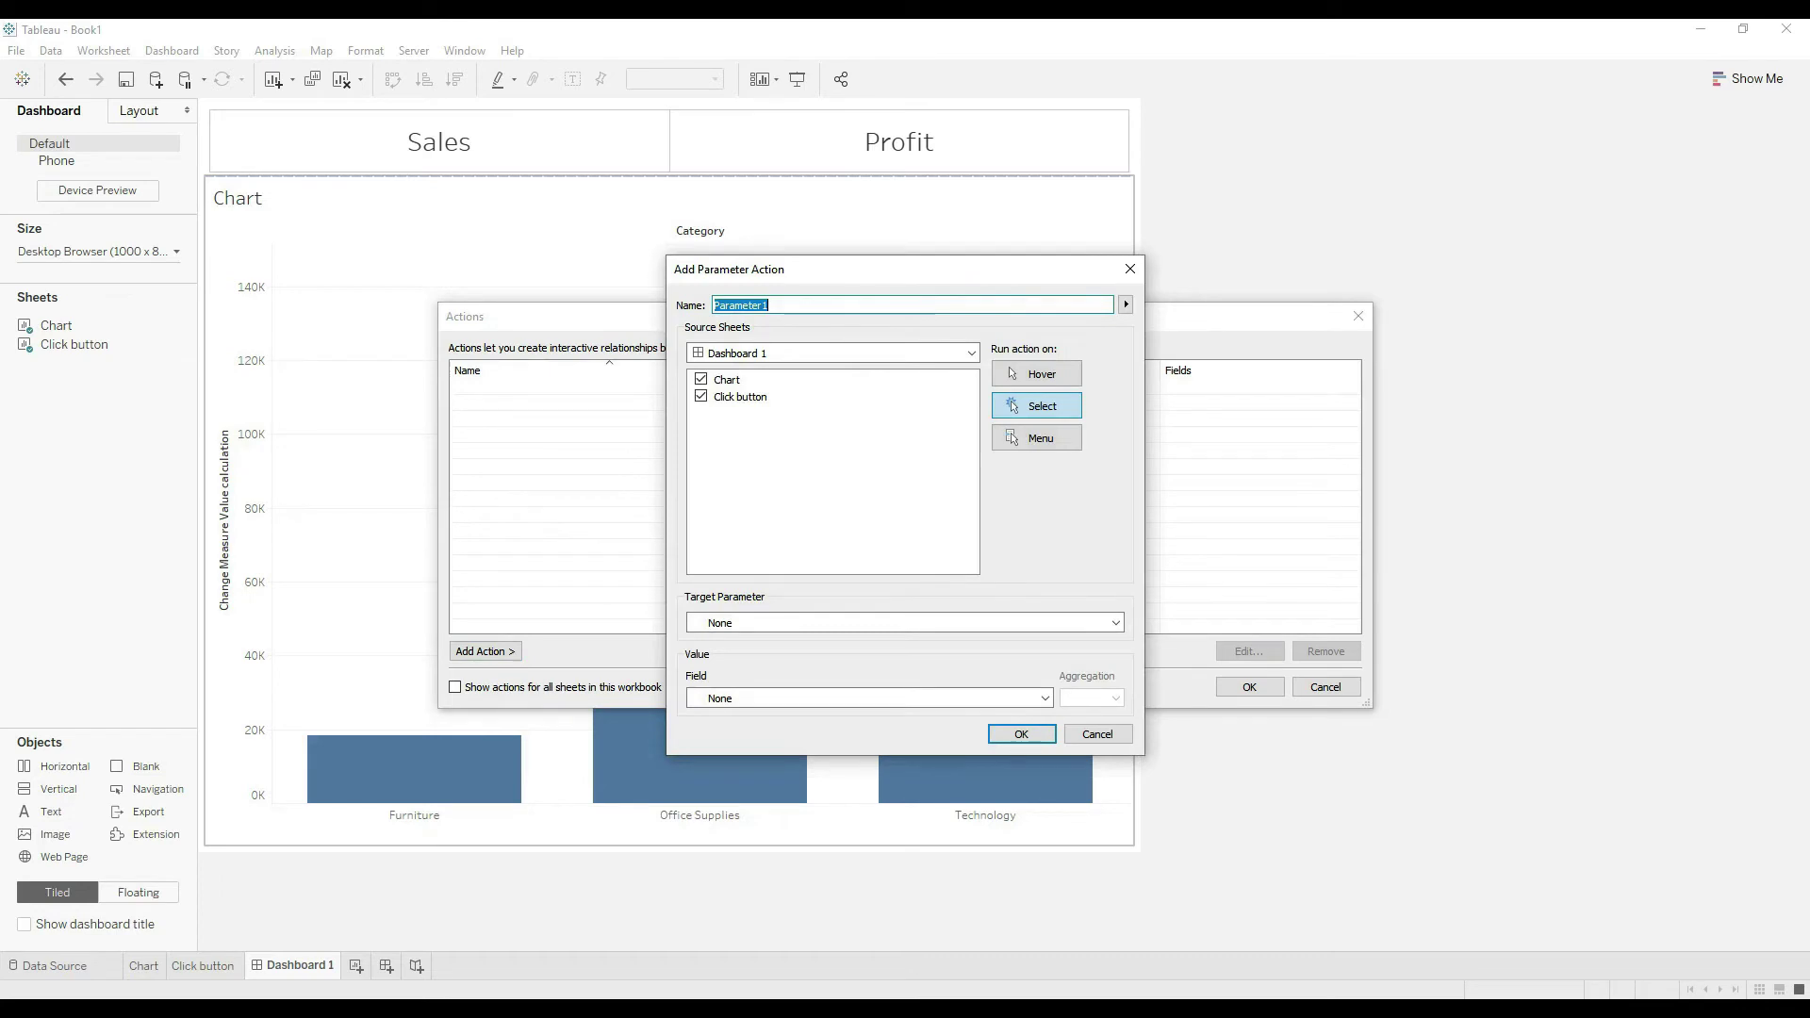
- Target Change Measure Parameter and choose Profit Label as the value field
key("Tab")
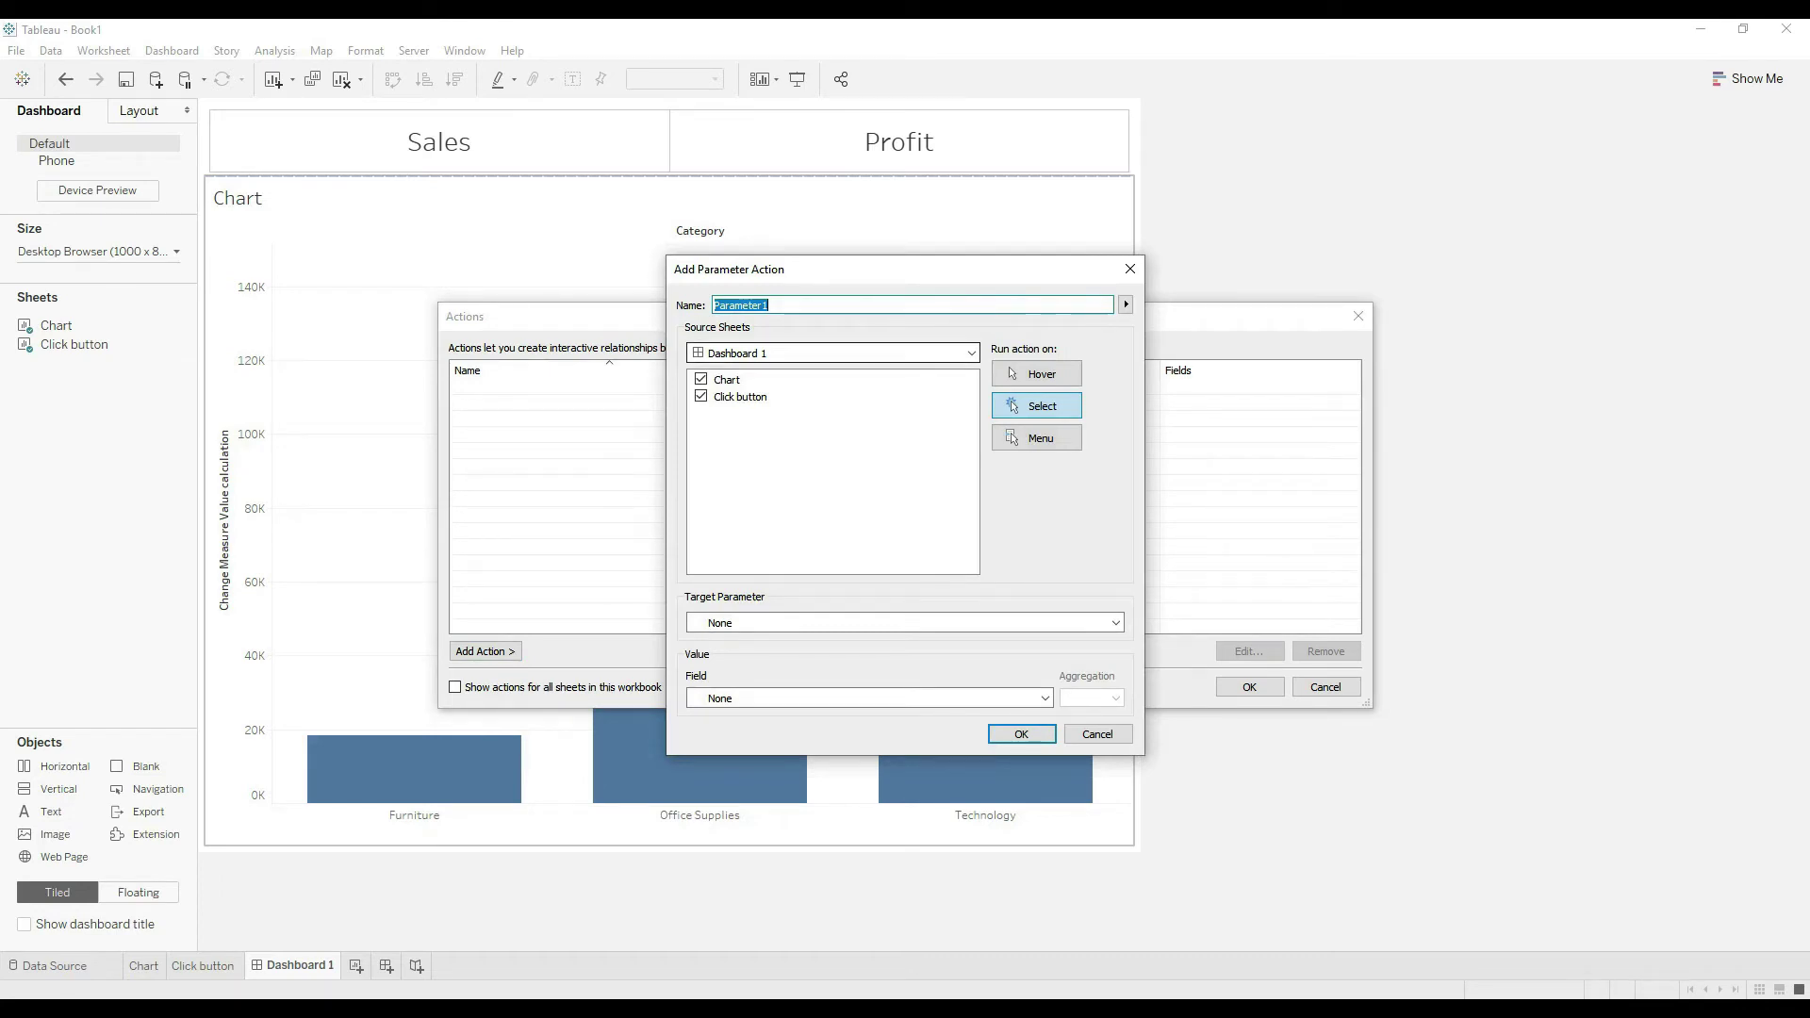
key("Tab")
key("Tab")
key("Tab")
key("alt+Down")
key("Down")
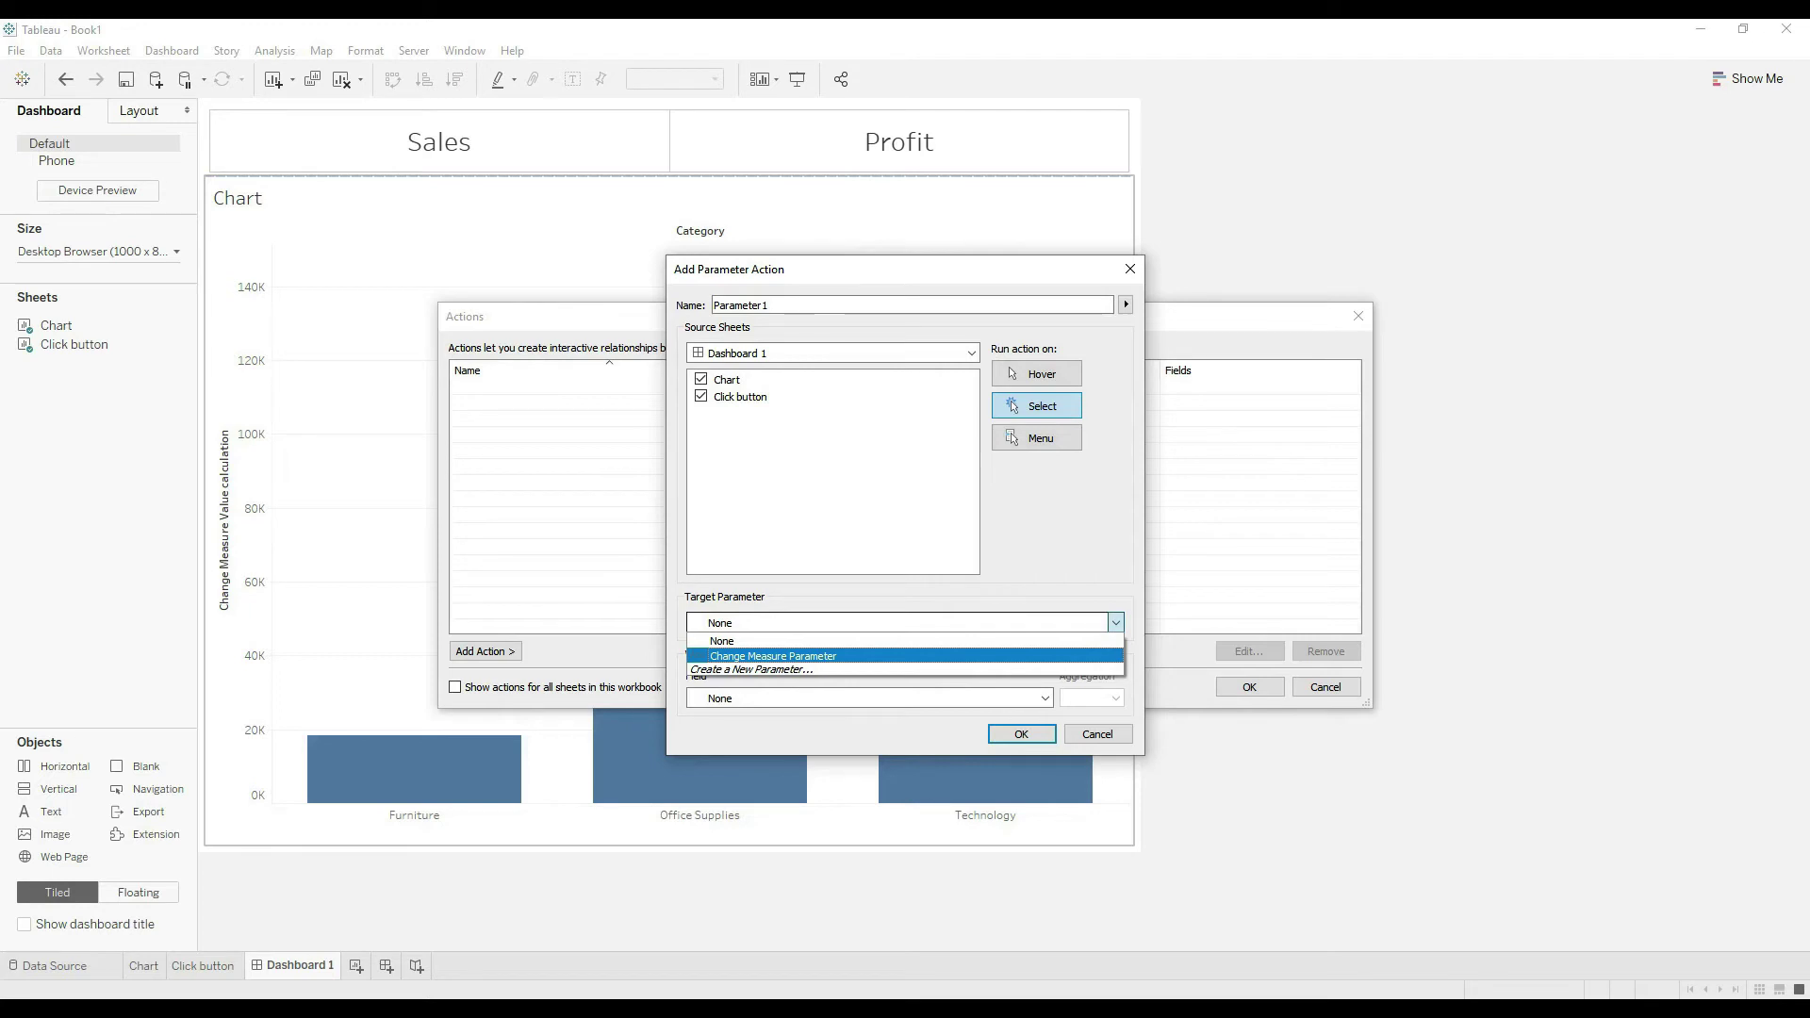
key("Return")
key("Tab")
key("alt+Down")
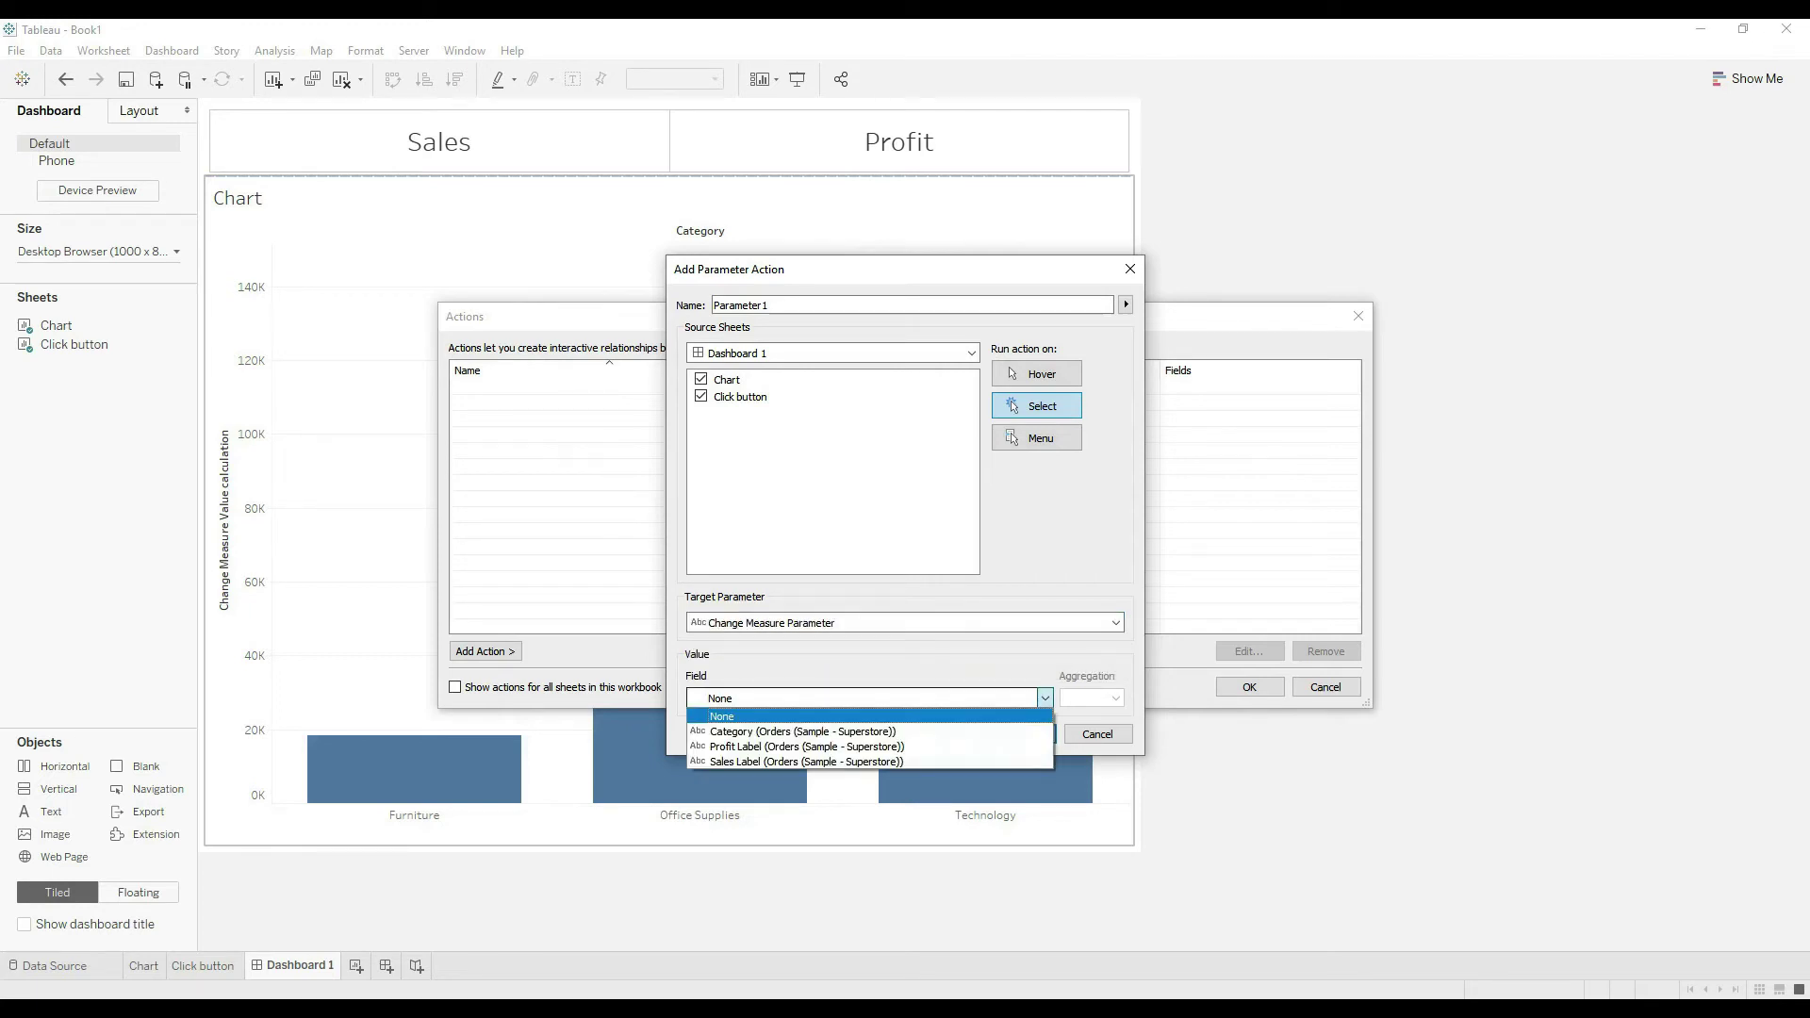
key("Down")
key("Down")
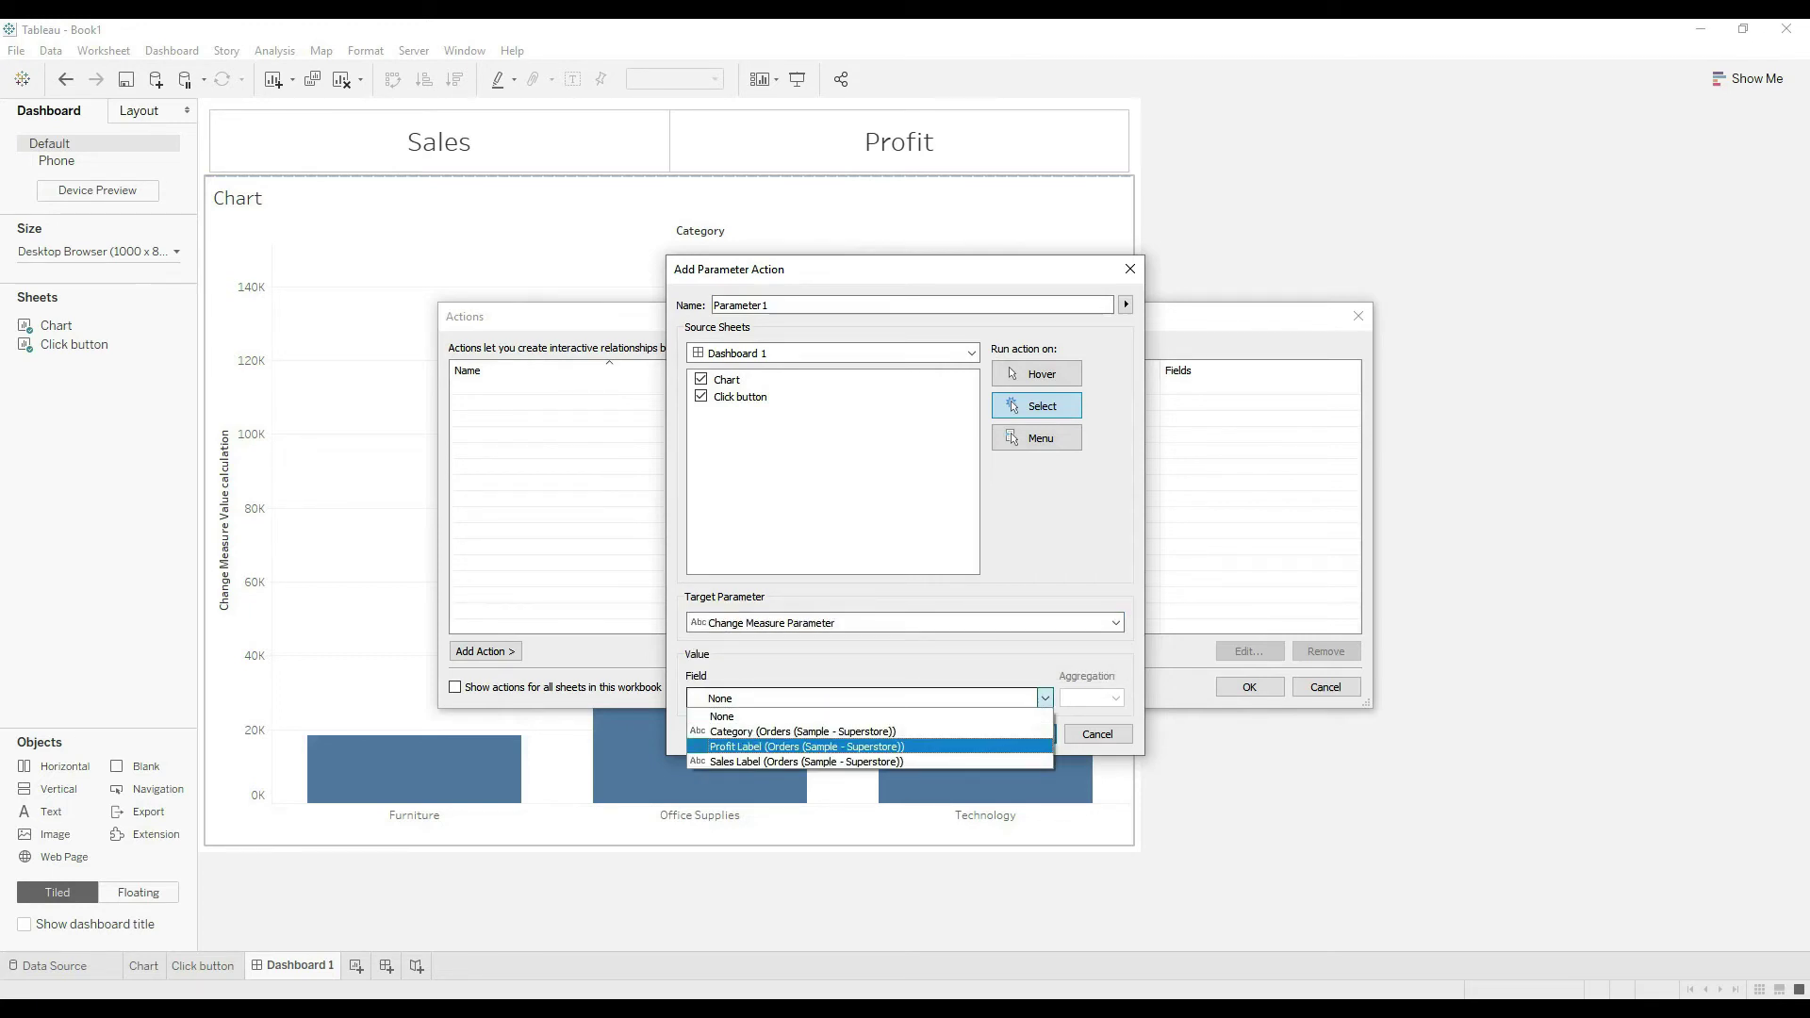
key("Return")
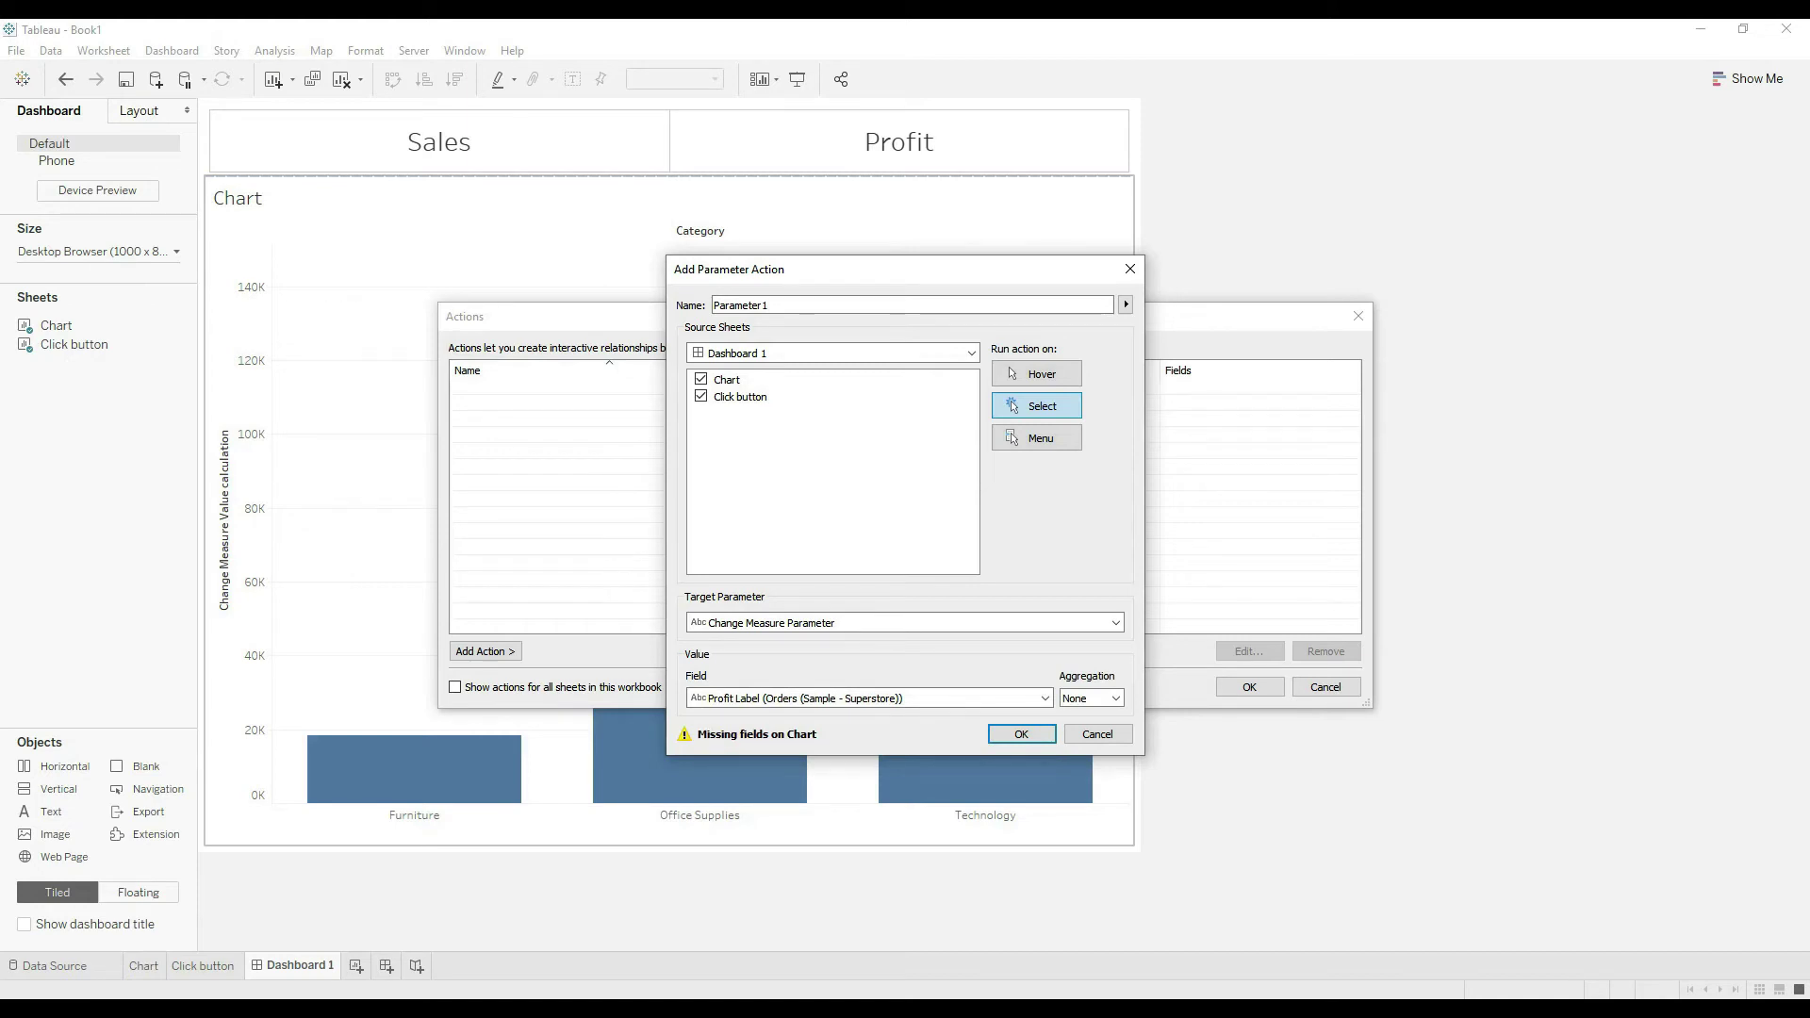
- Dismiss the action dialogs without saving and switch to the Chart worksheet
key("Return")
key("Return")
left_click(991, 495)
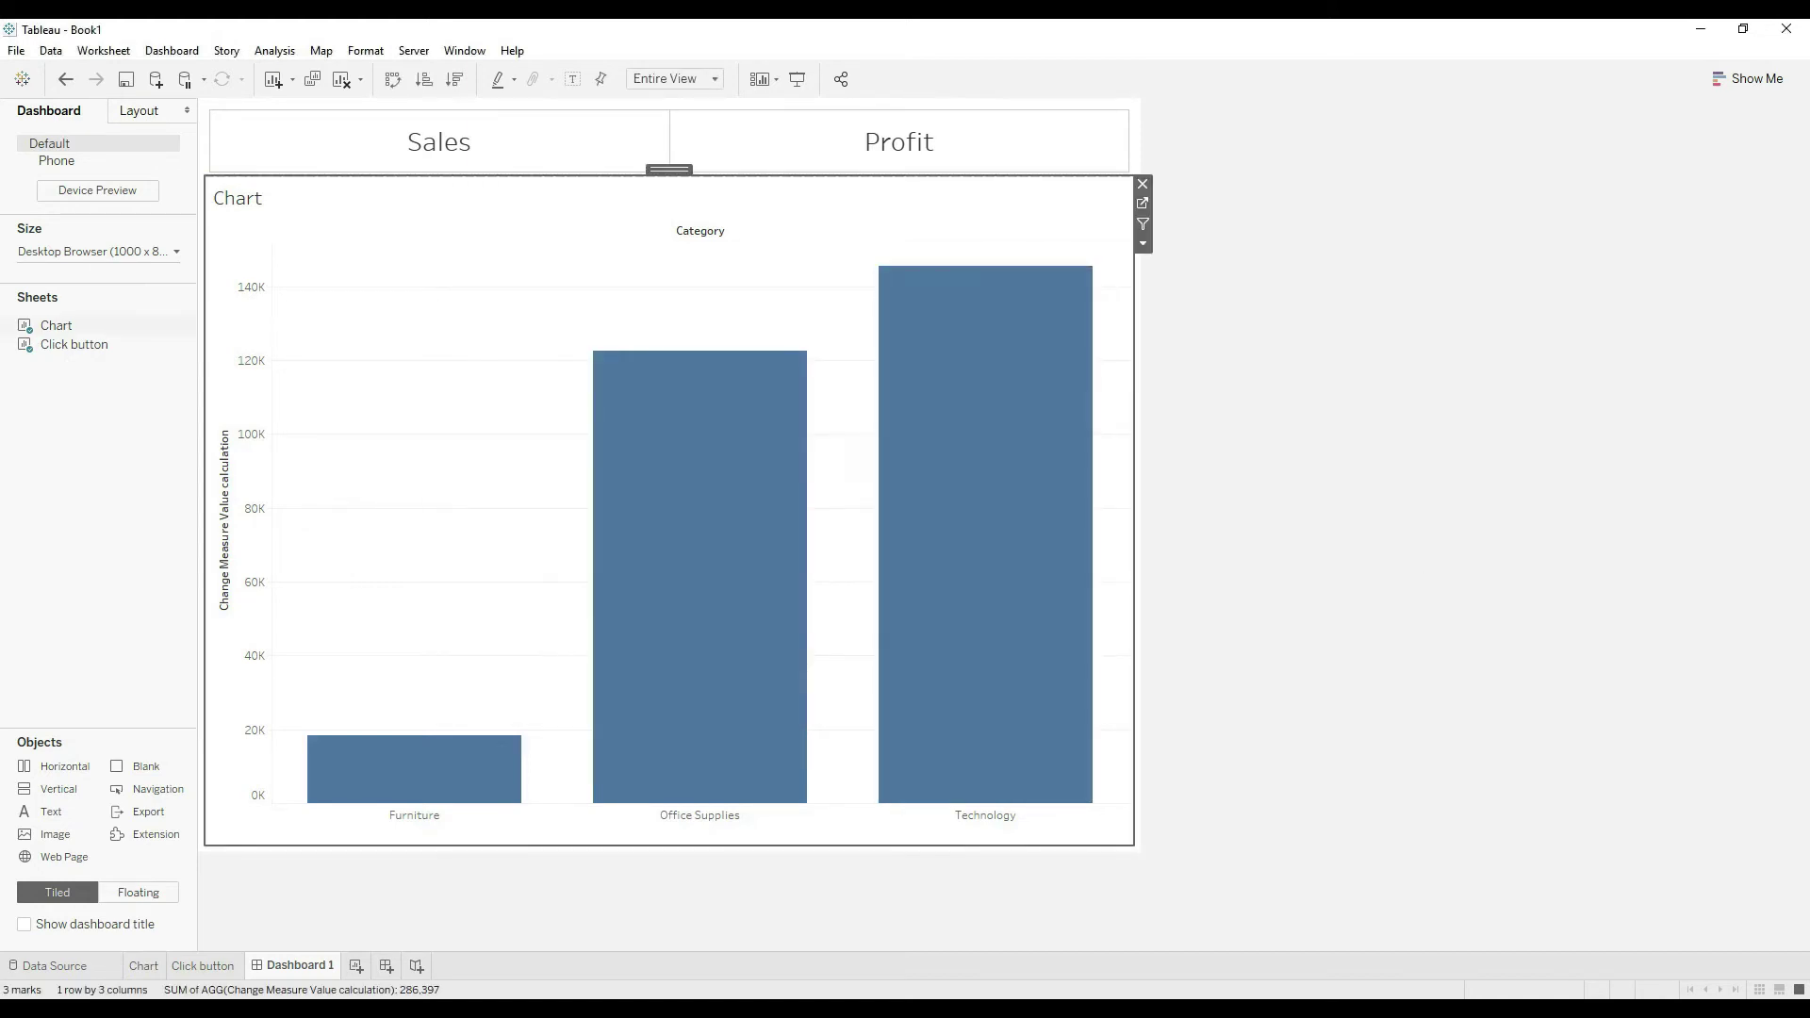
left_click(1146, 200)
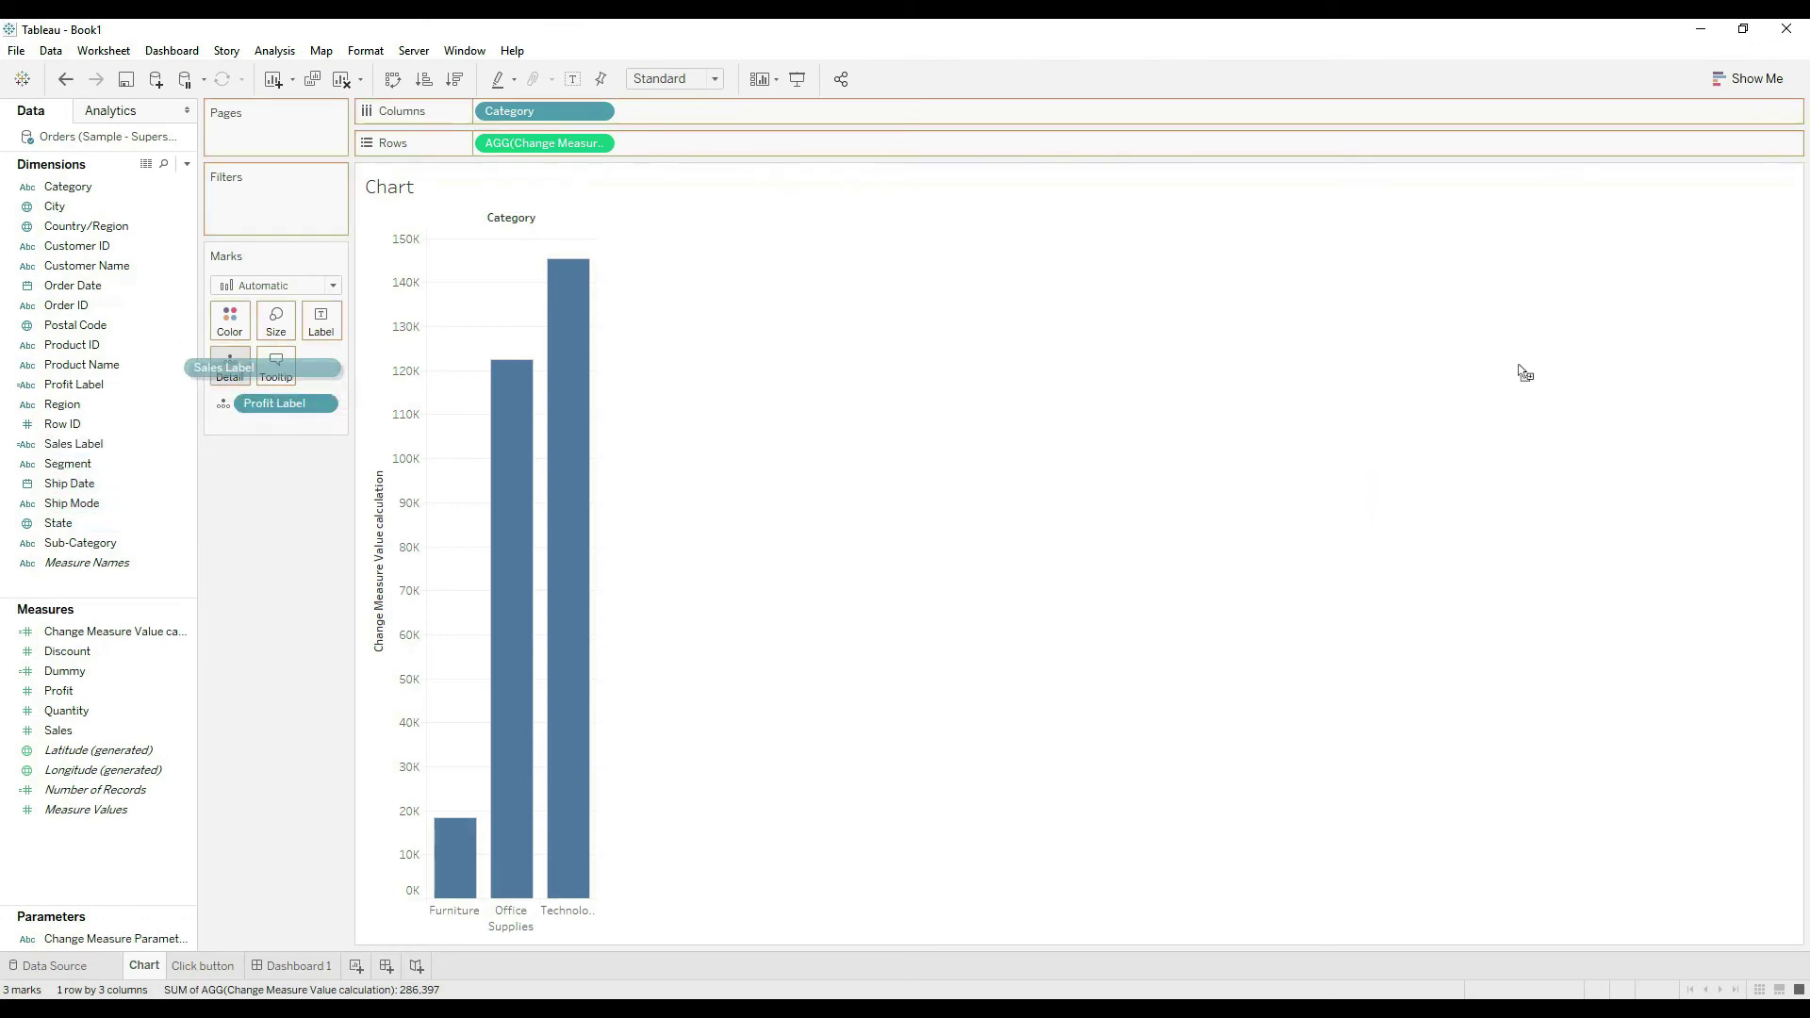
- Drag Sales Label onto the Chart sheet's Detail mark card
left_click_drag(74, 444, 229, 366)
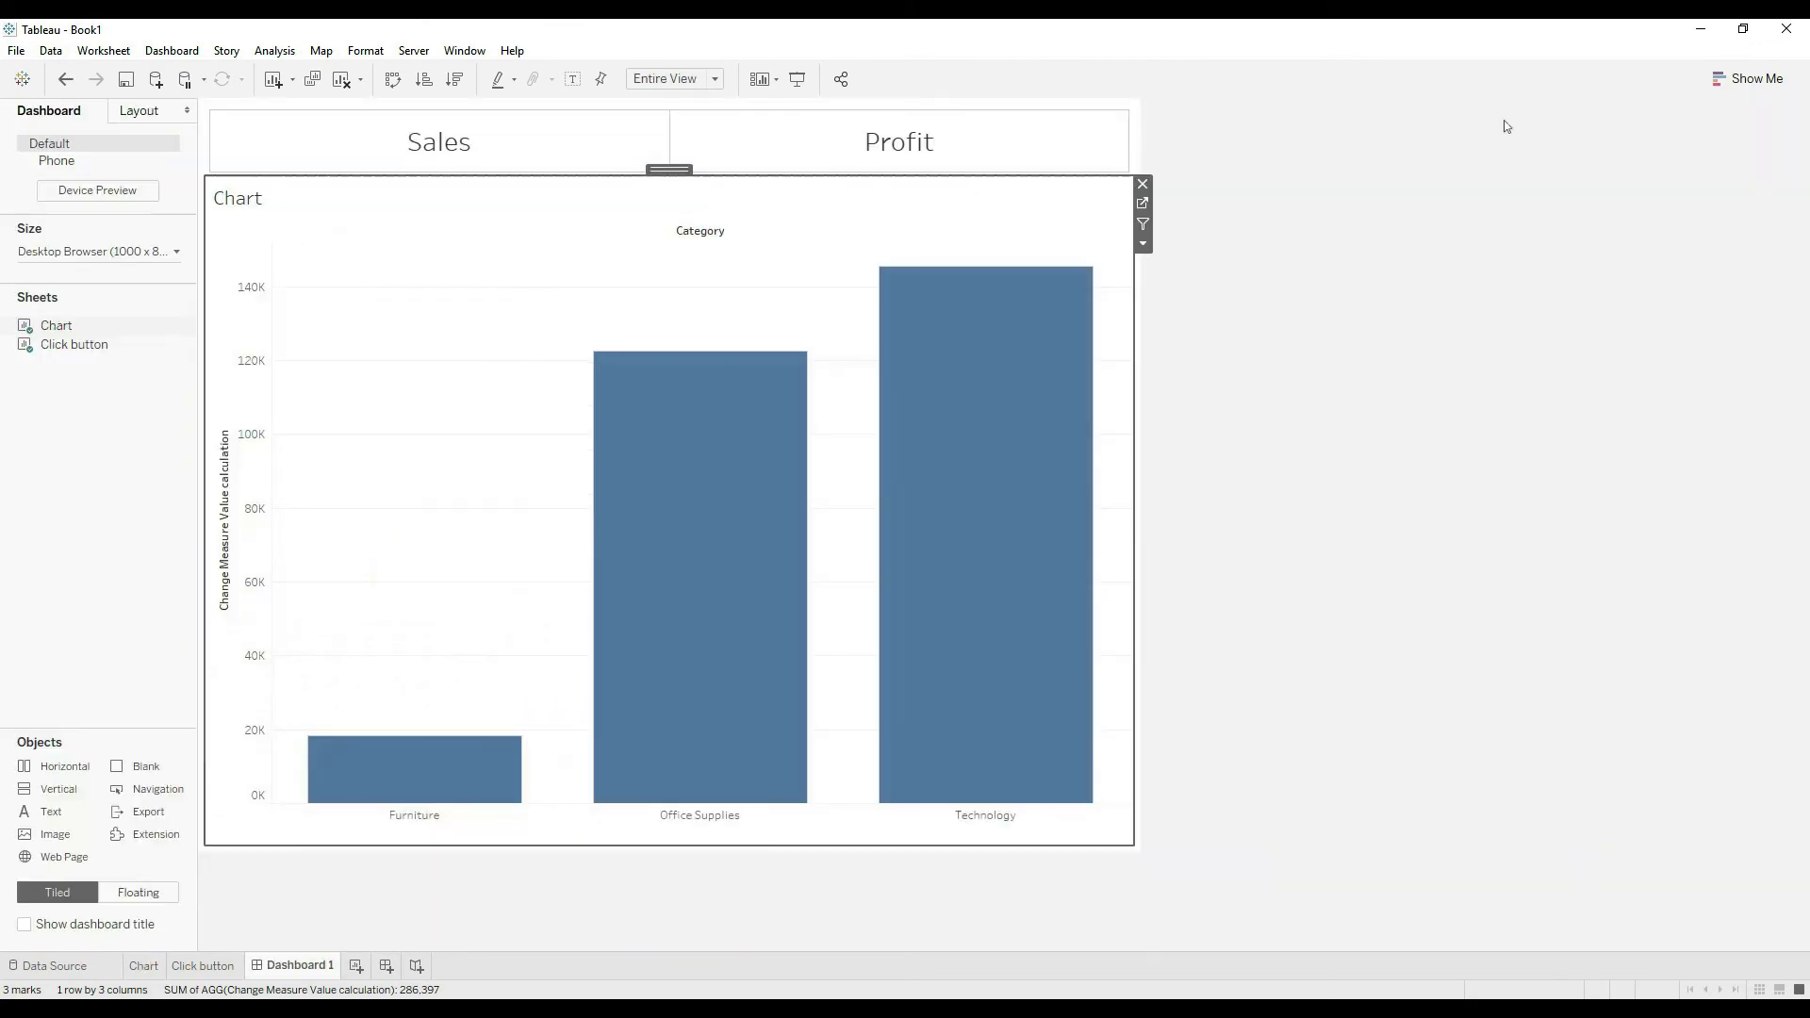
- Add a Change Parameter action named Profit Action: Change Measure Parameter, field Profit Label
key("a")
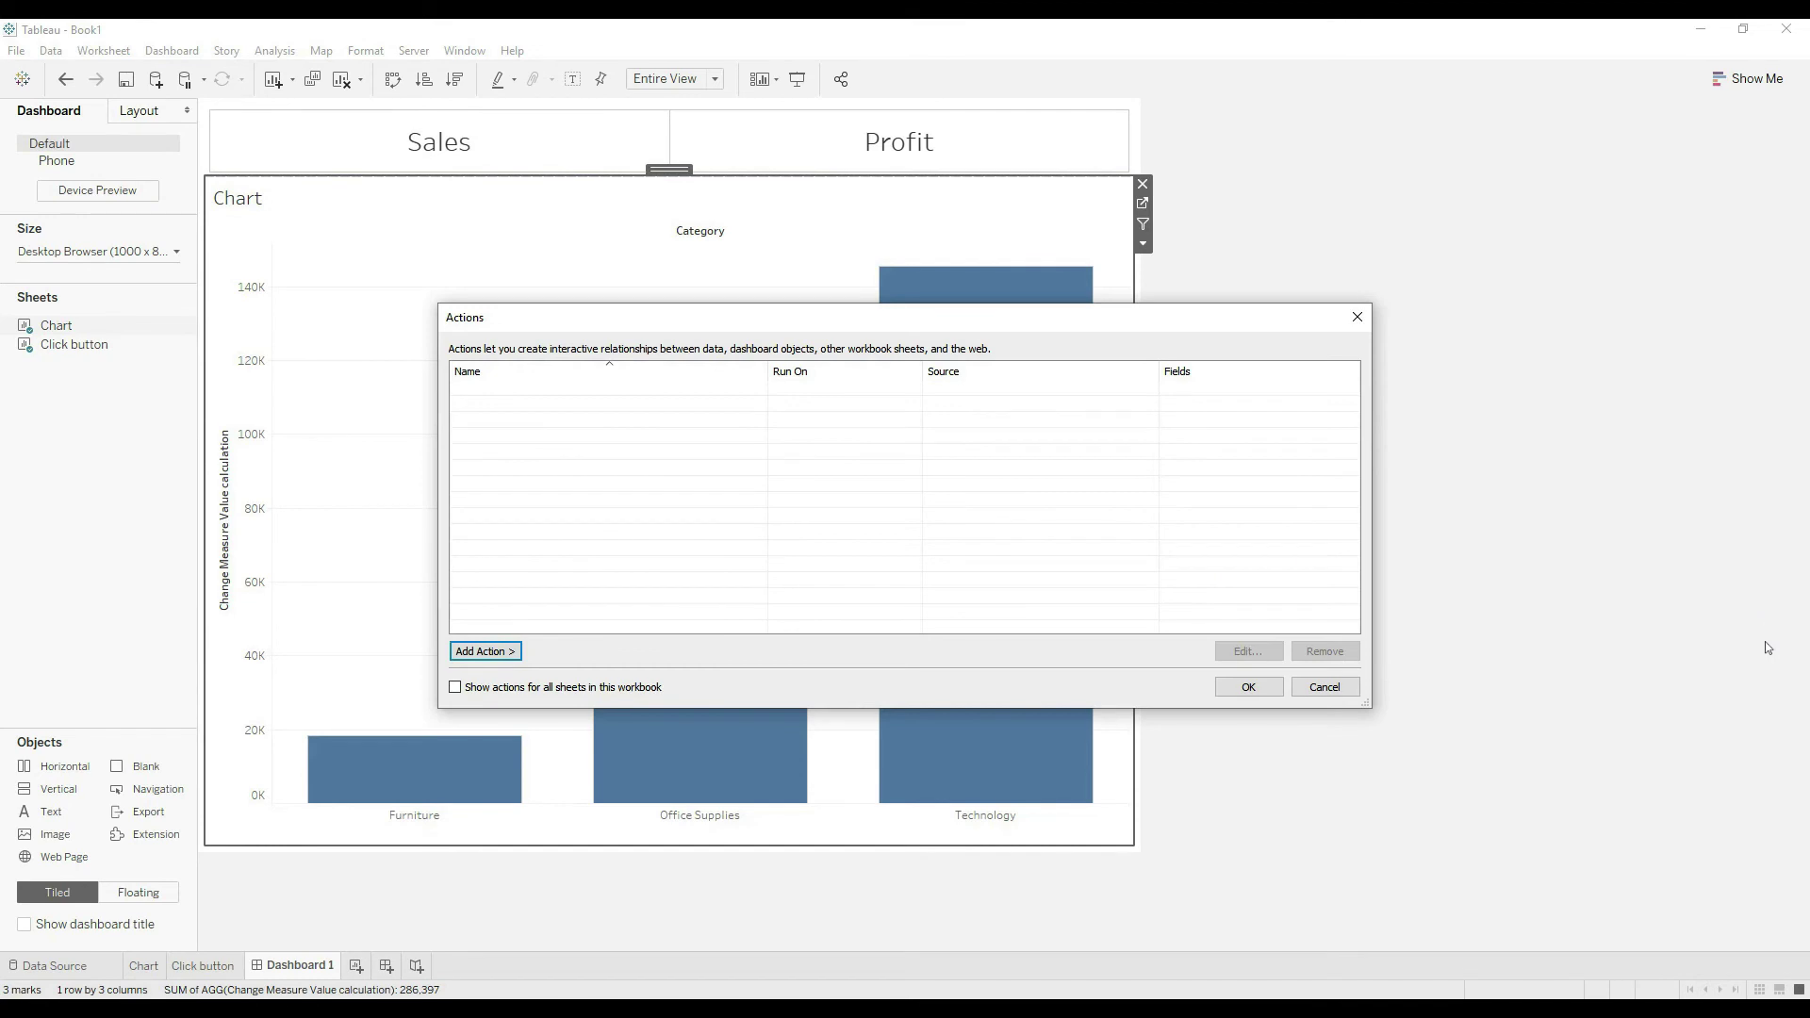
left_click(485, 651)
left_click(594, 729)
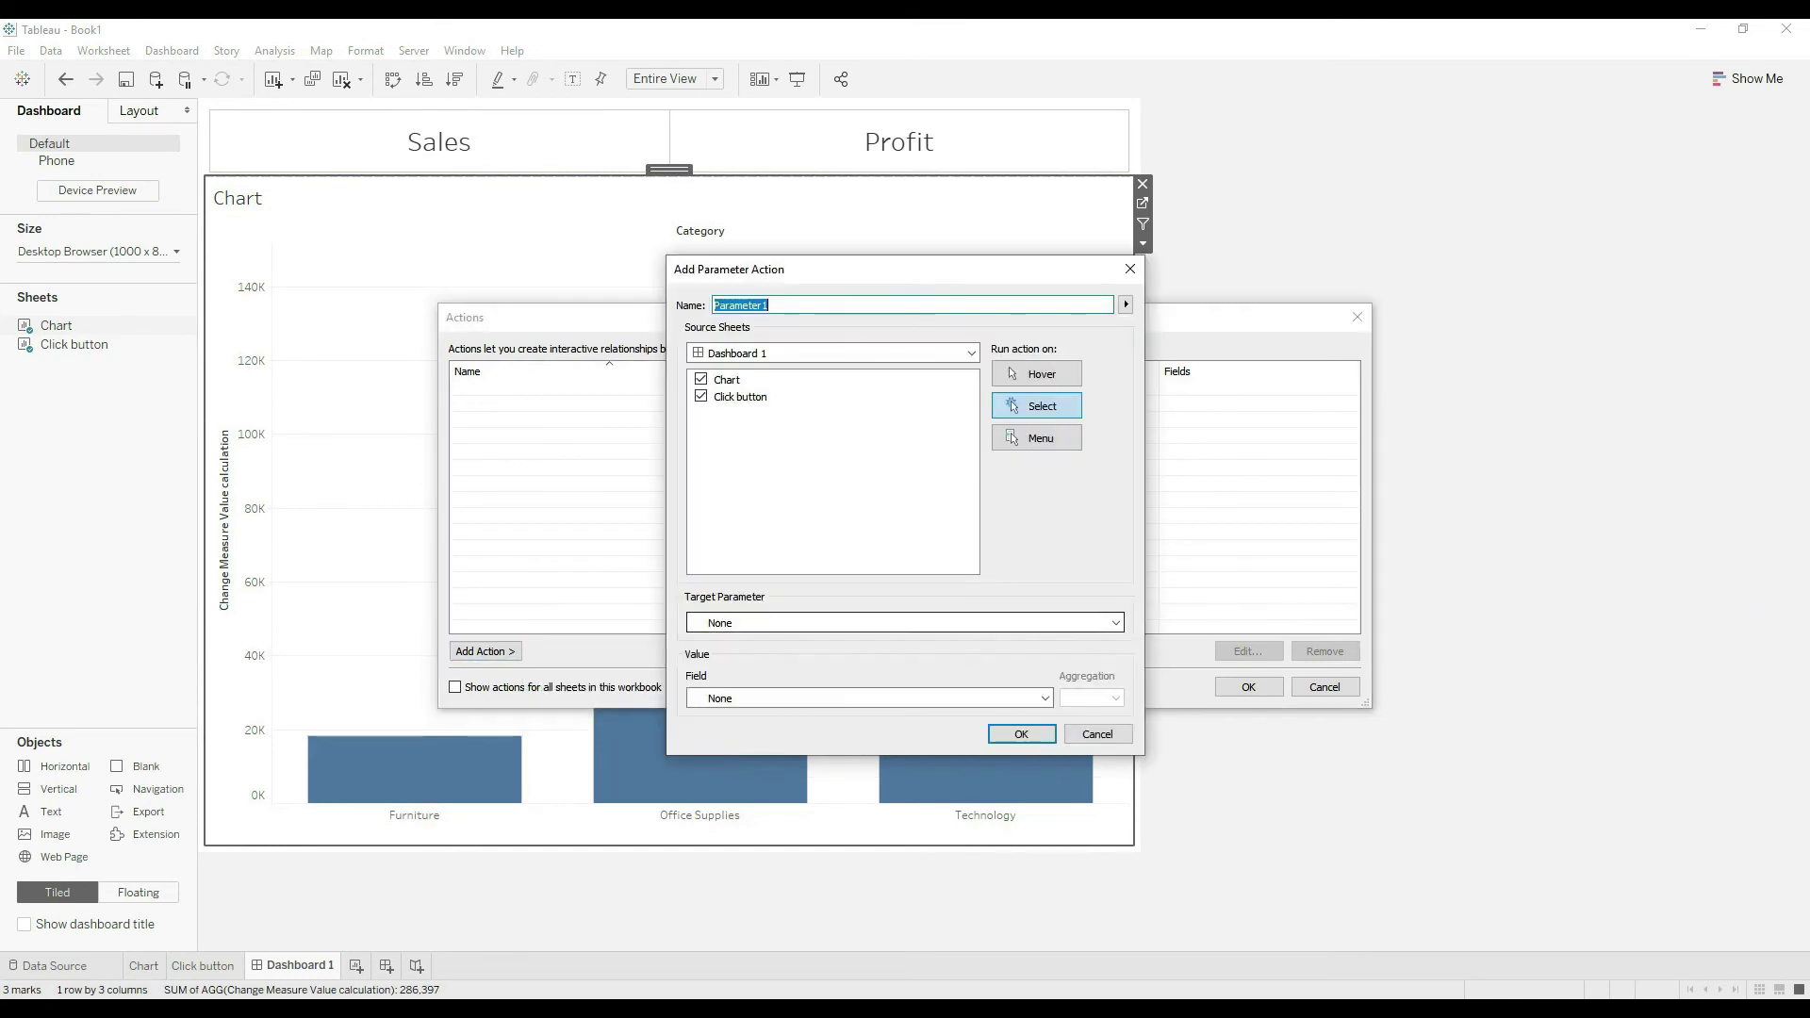
left_click(905, 623)
left_click(792, 653)
left_click(870, 698)
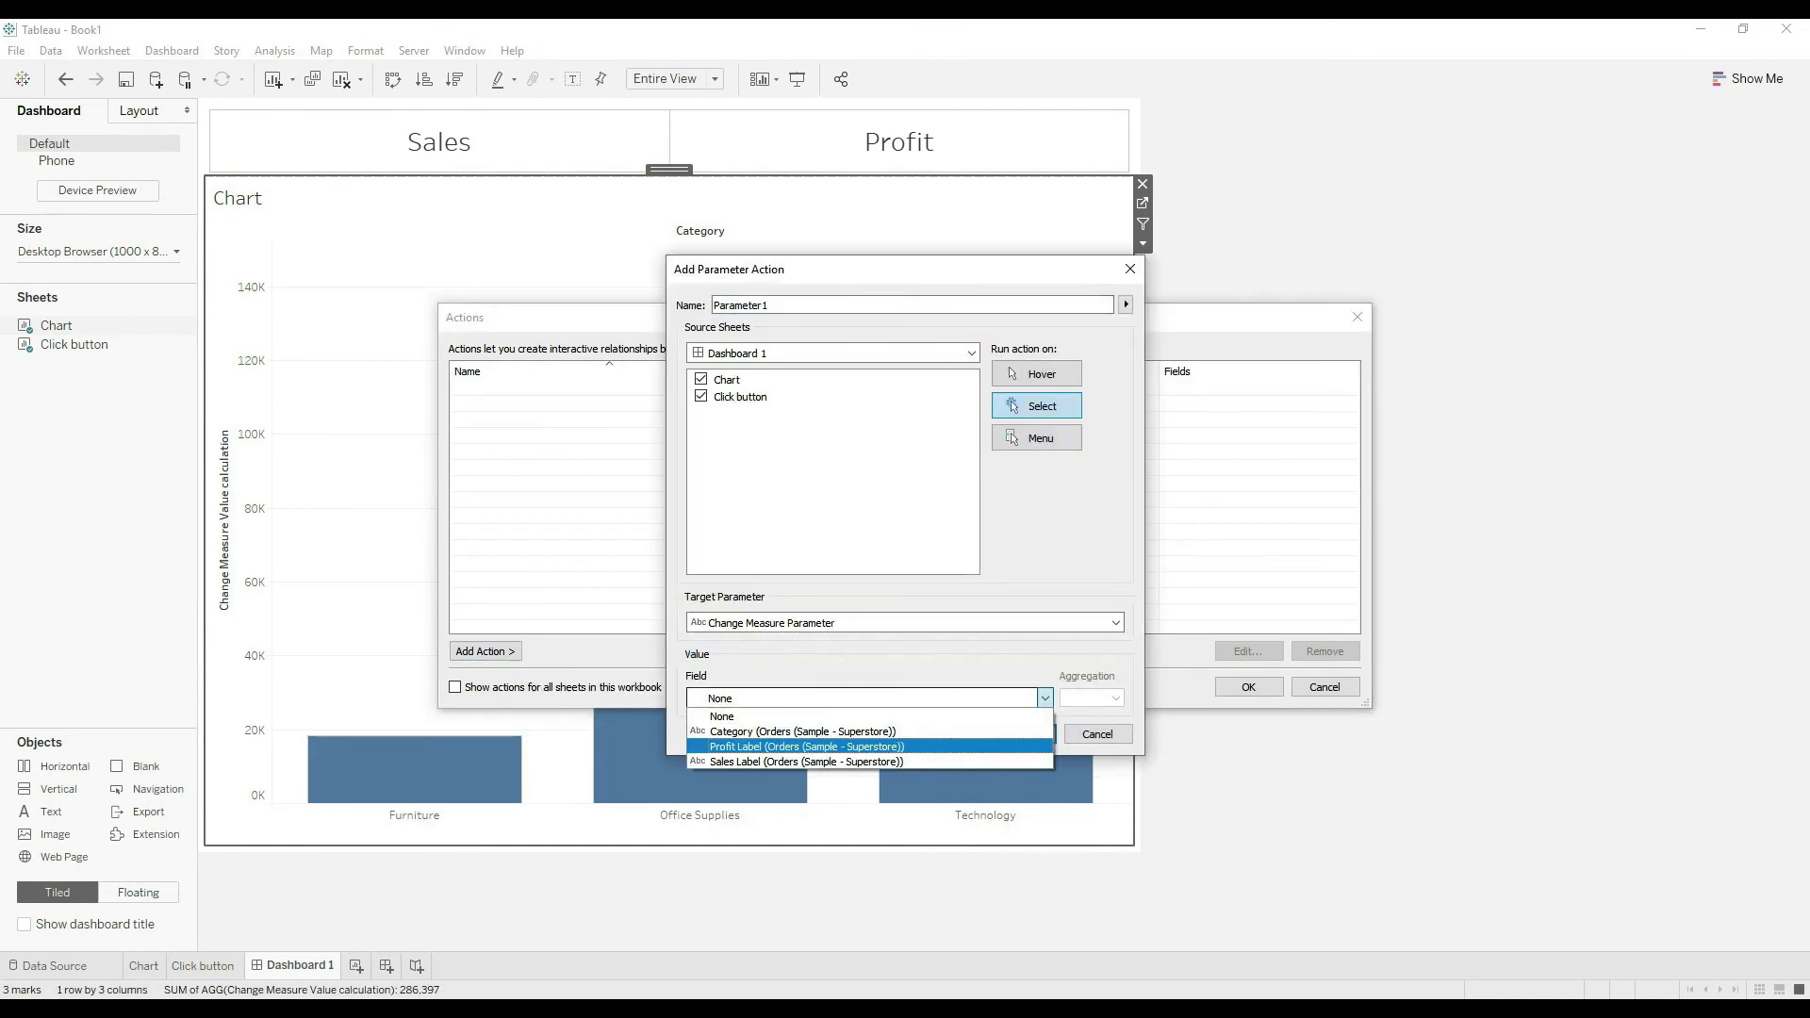
left_click(806, 746)
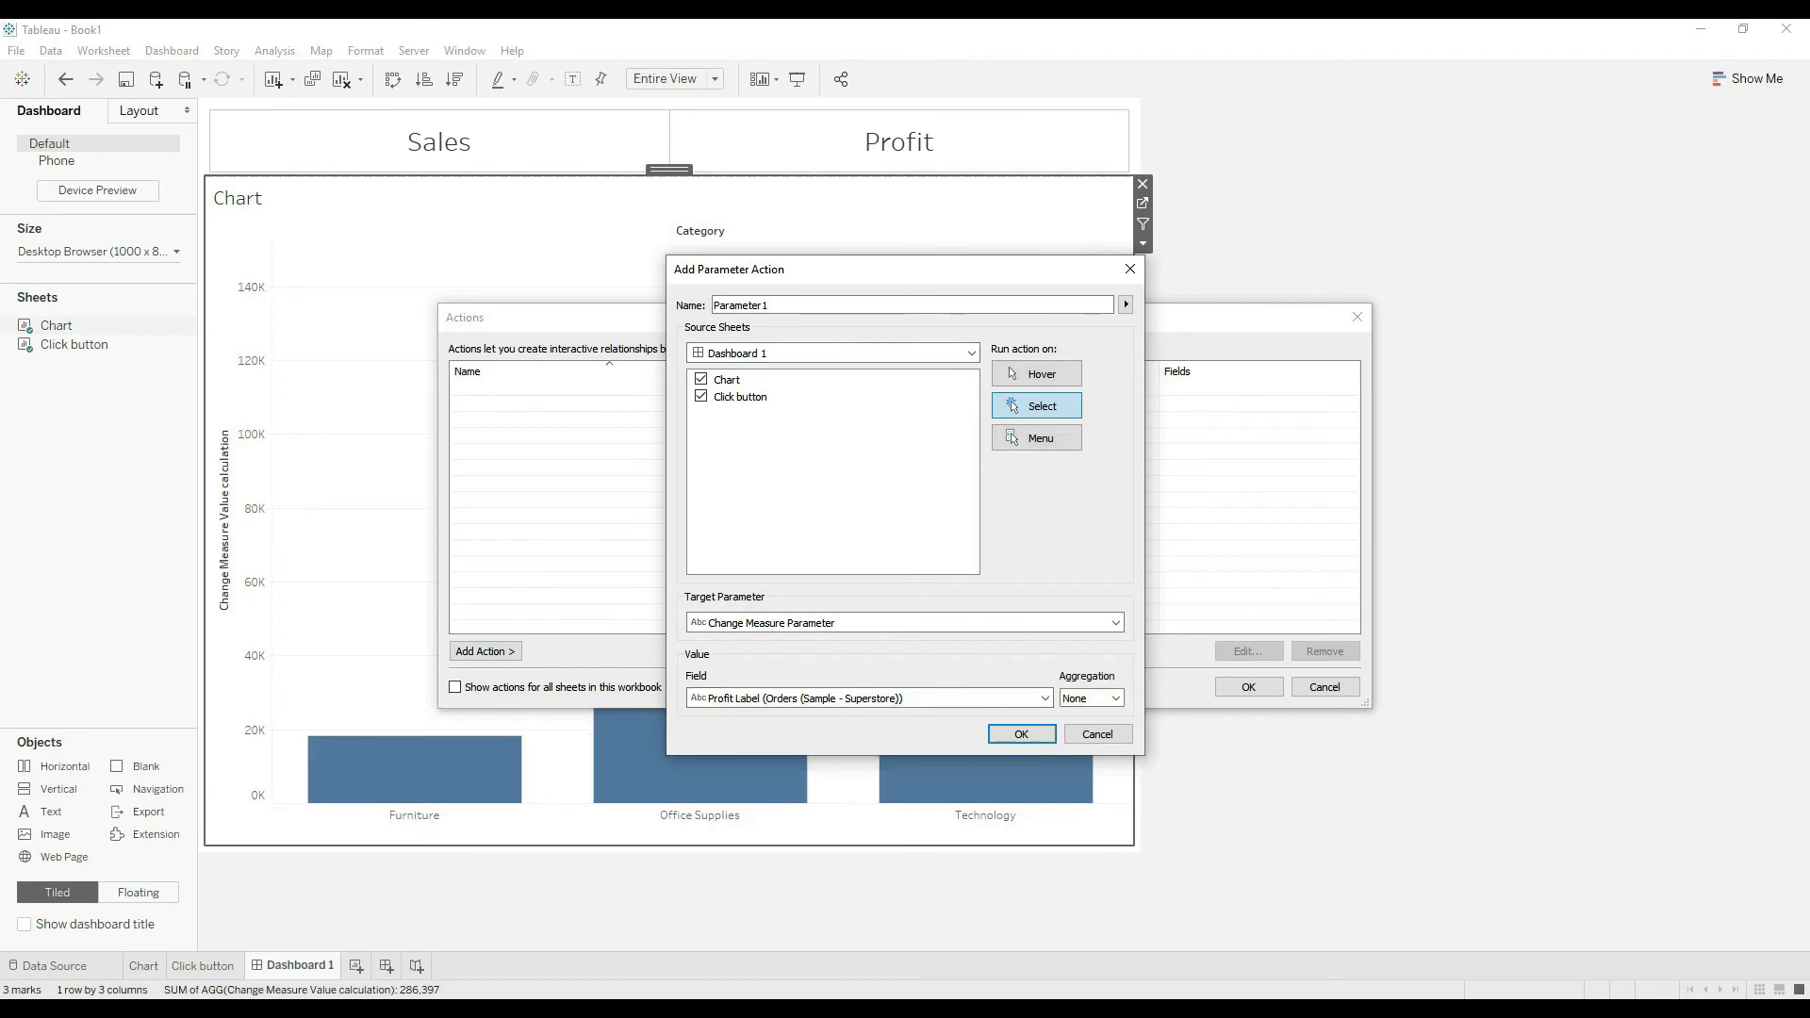
double_click(739, 304)
type("Profit Action")
left_click(1022, 734)
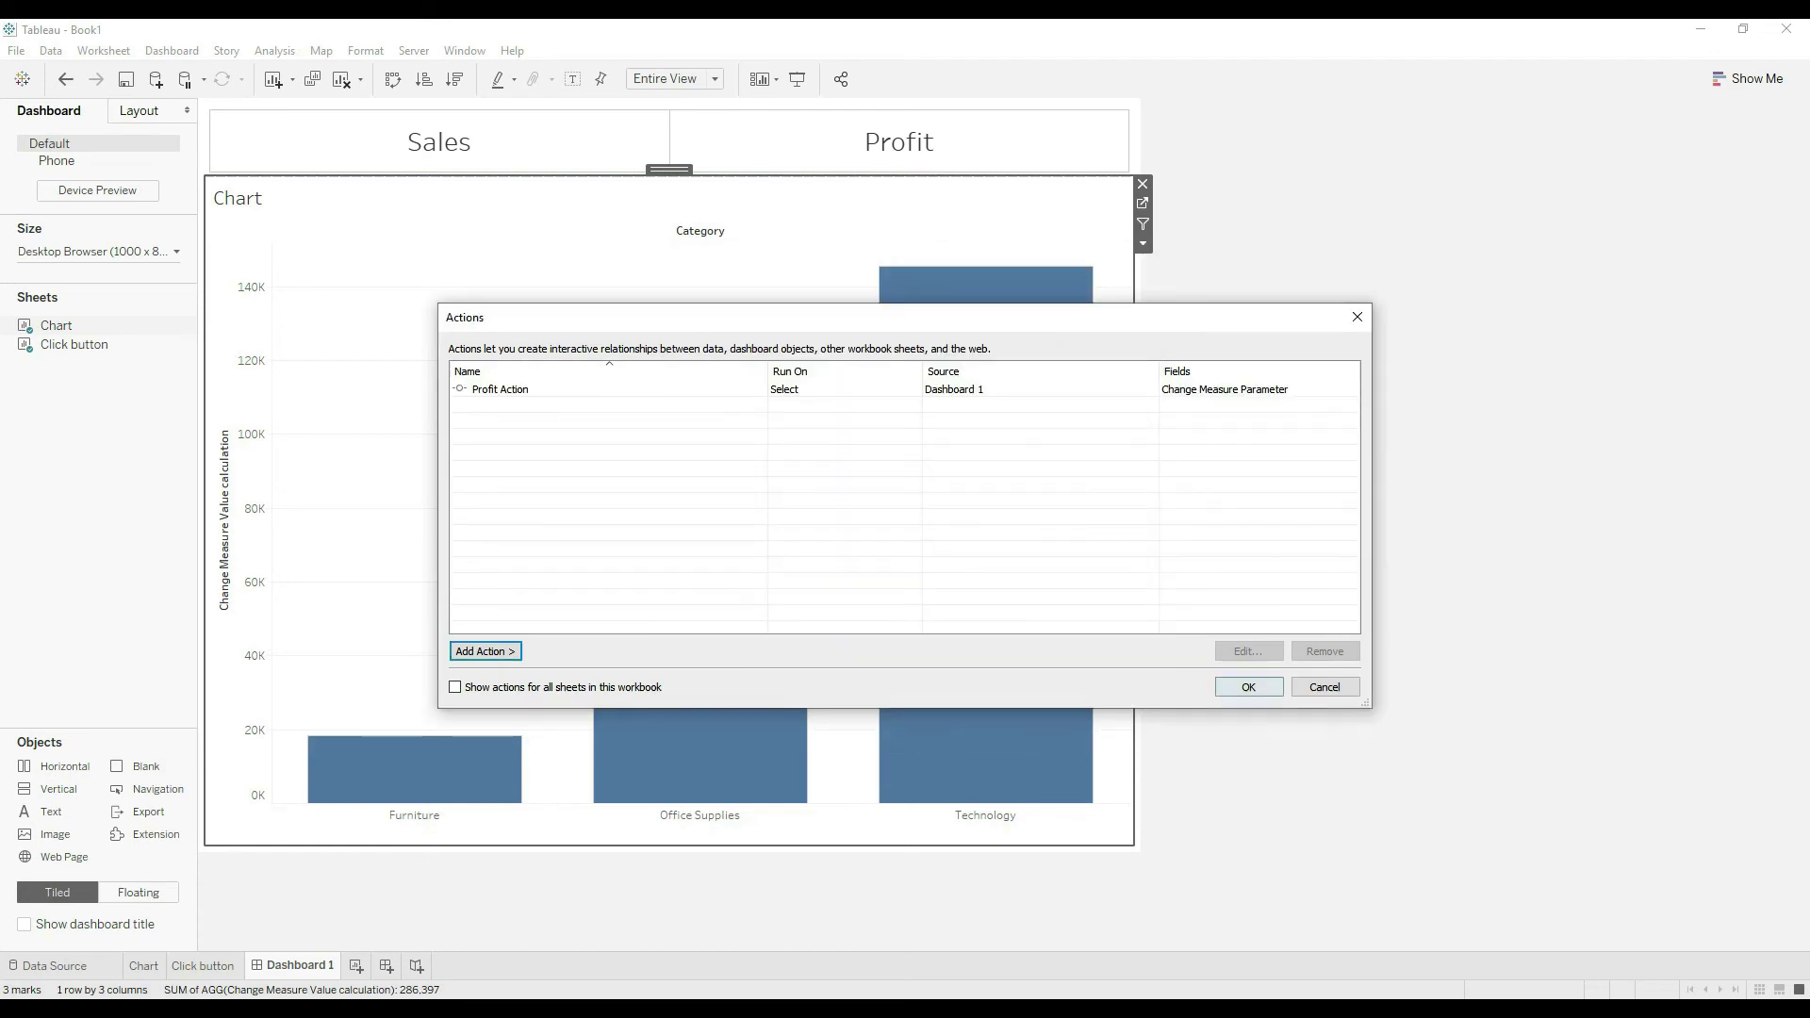
left_click(1249, 686)
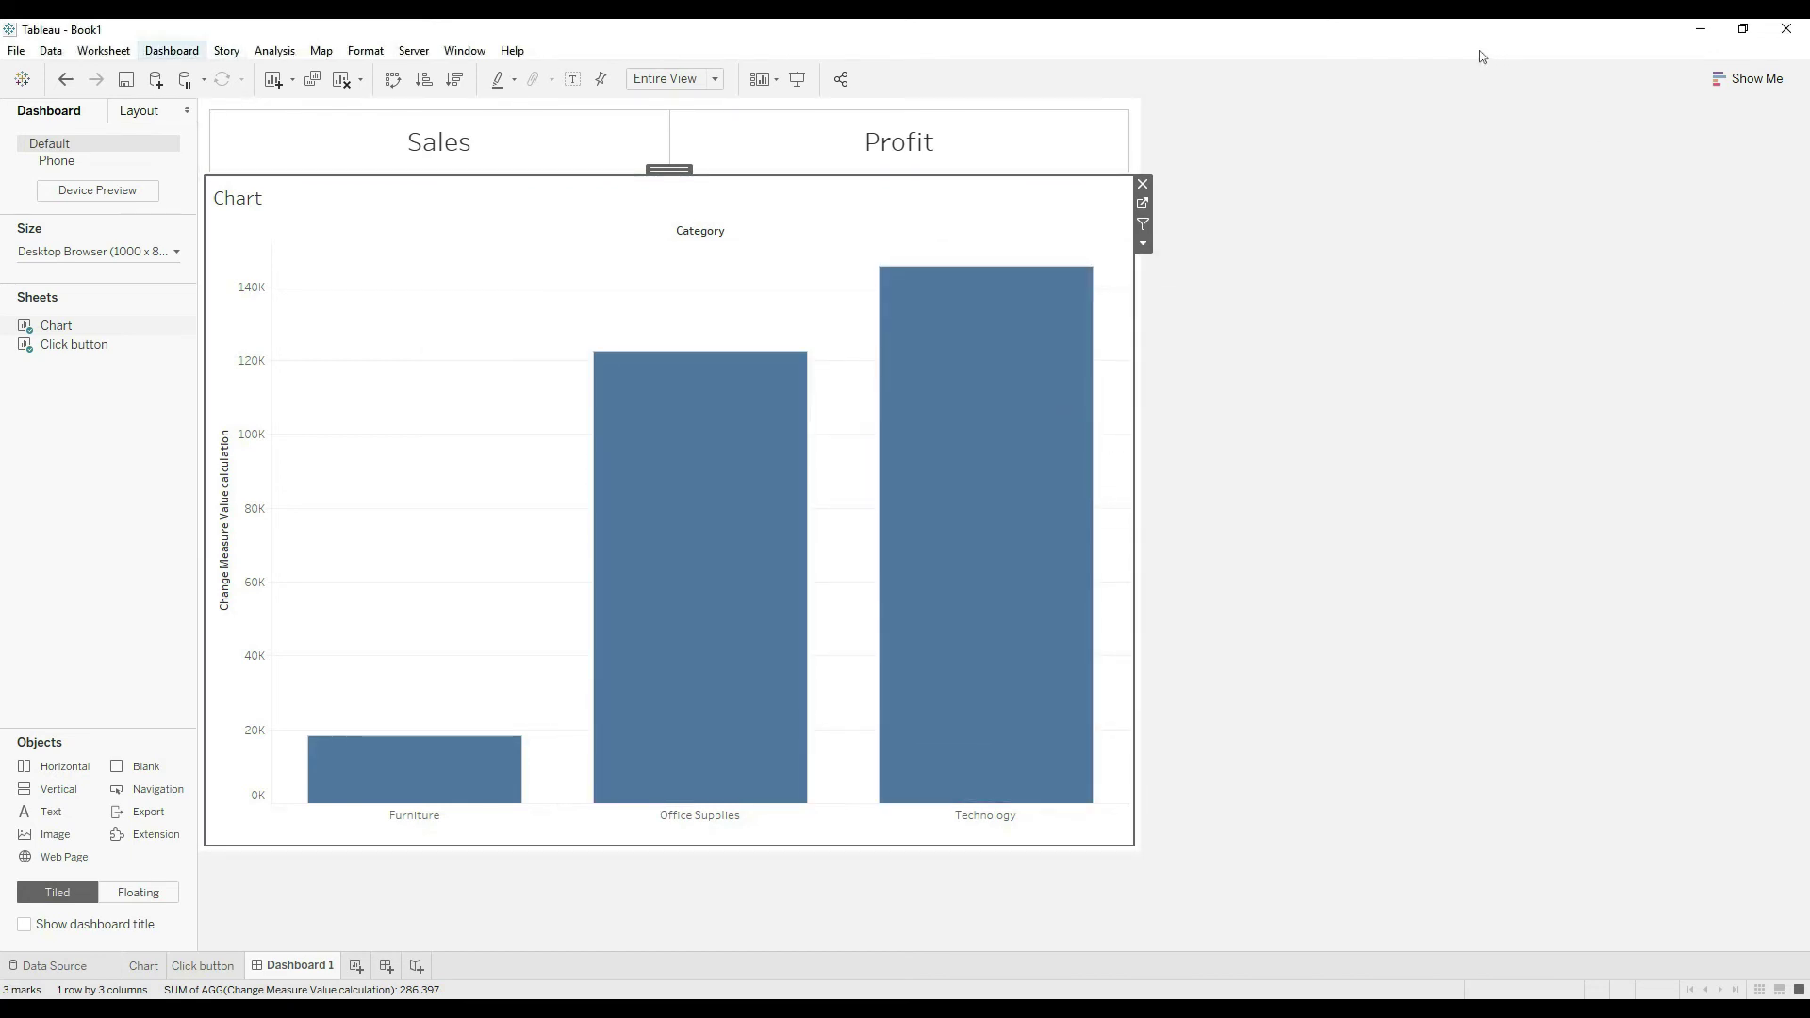
- Open the dashboard Actions list and start a new Change Parameter action
key("alt+b")
key("Down")
key("Down")
key("Return")
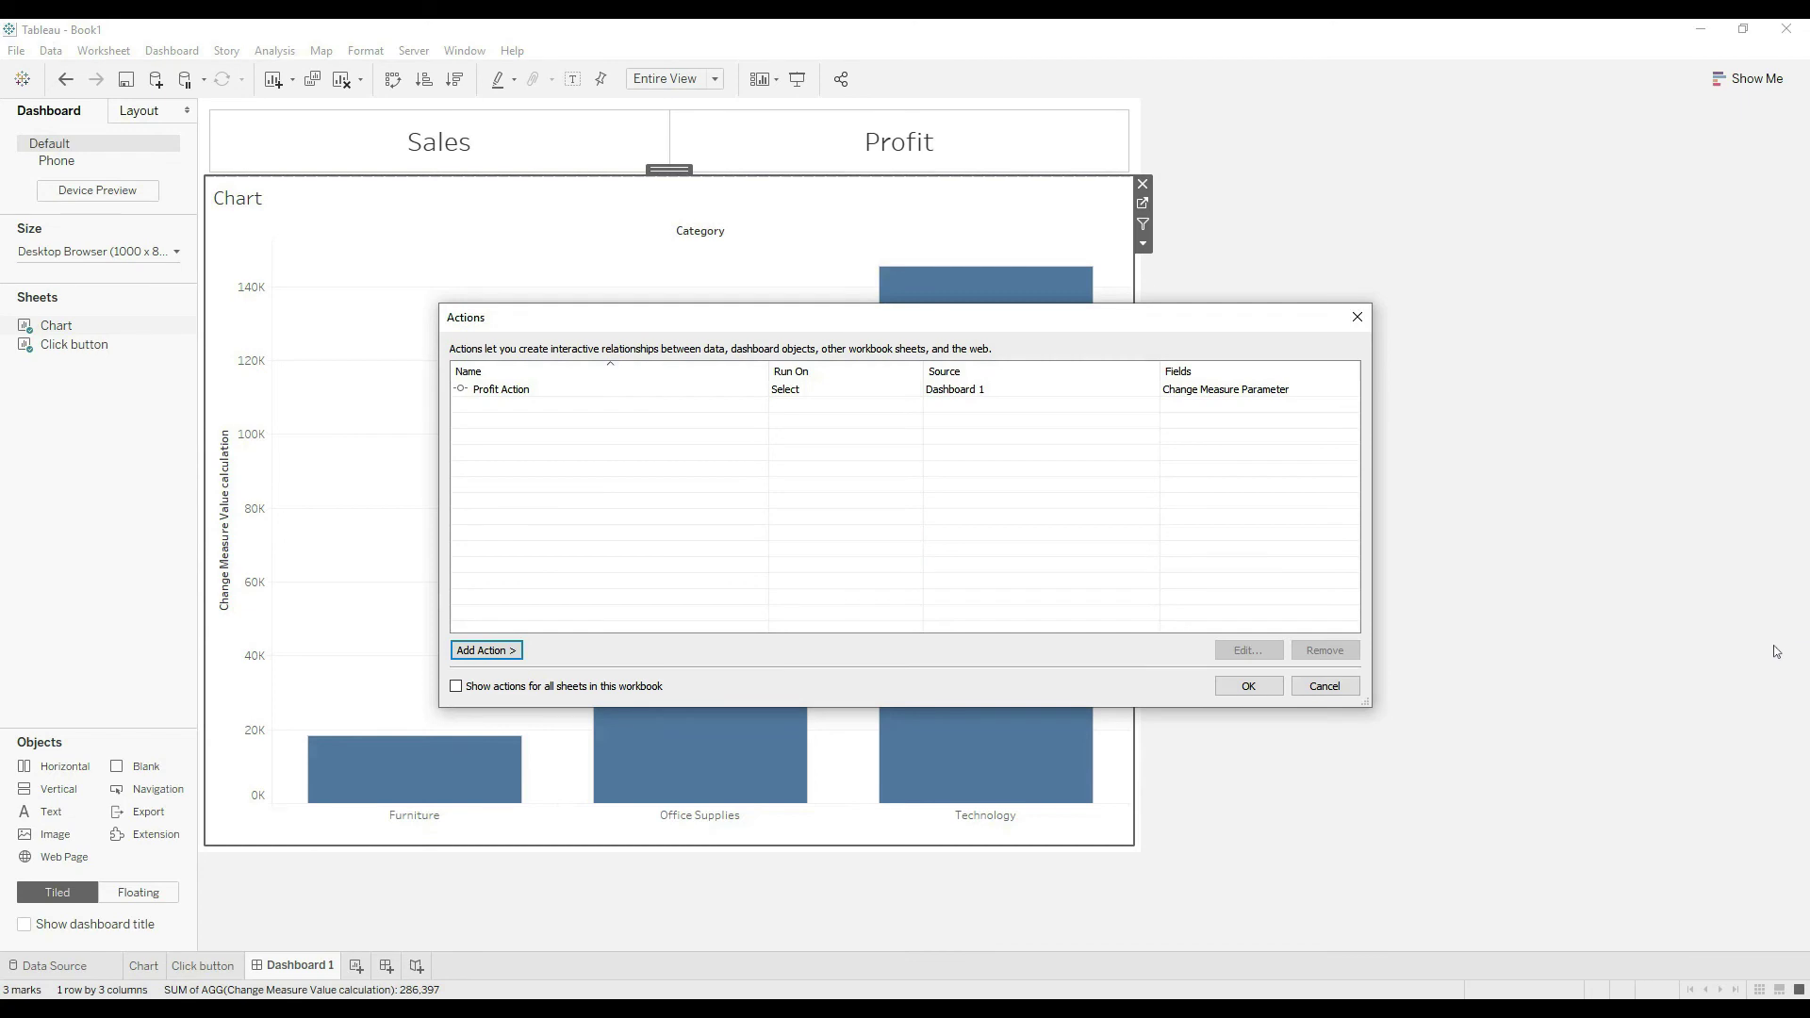
key("Return")
key("Down")
key("Down")
key("Down")
key("Return")
type("Sales Action")
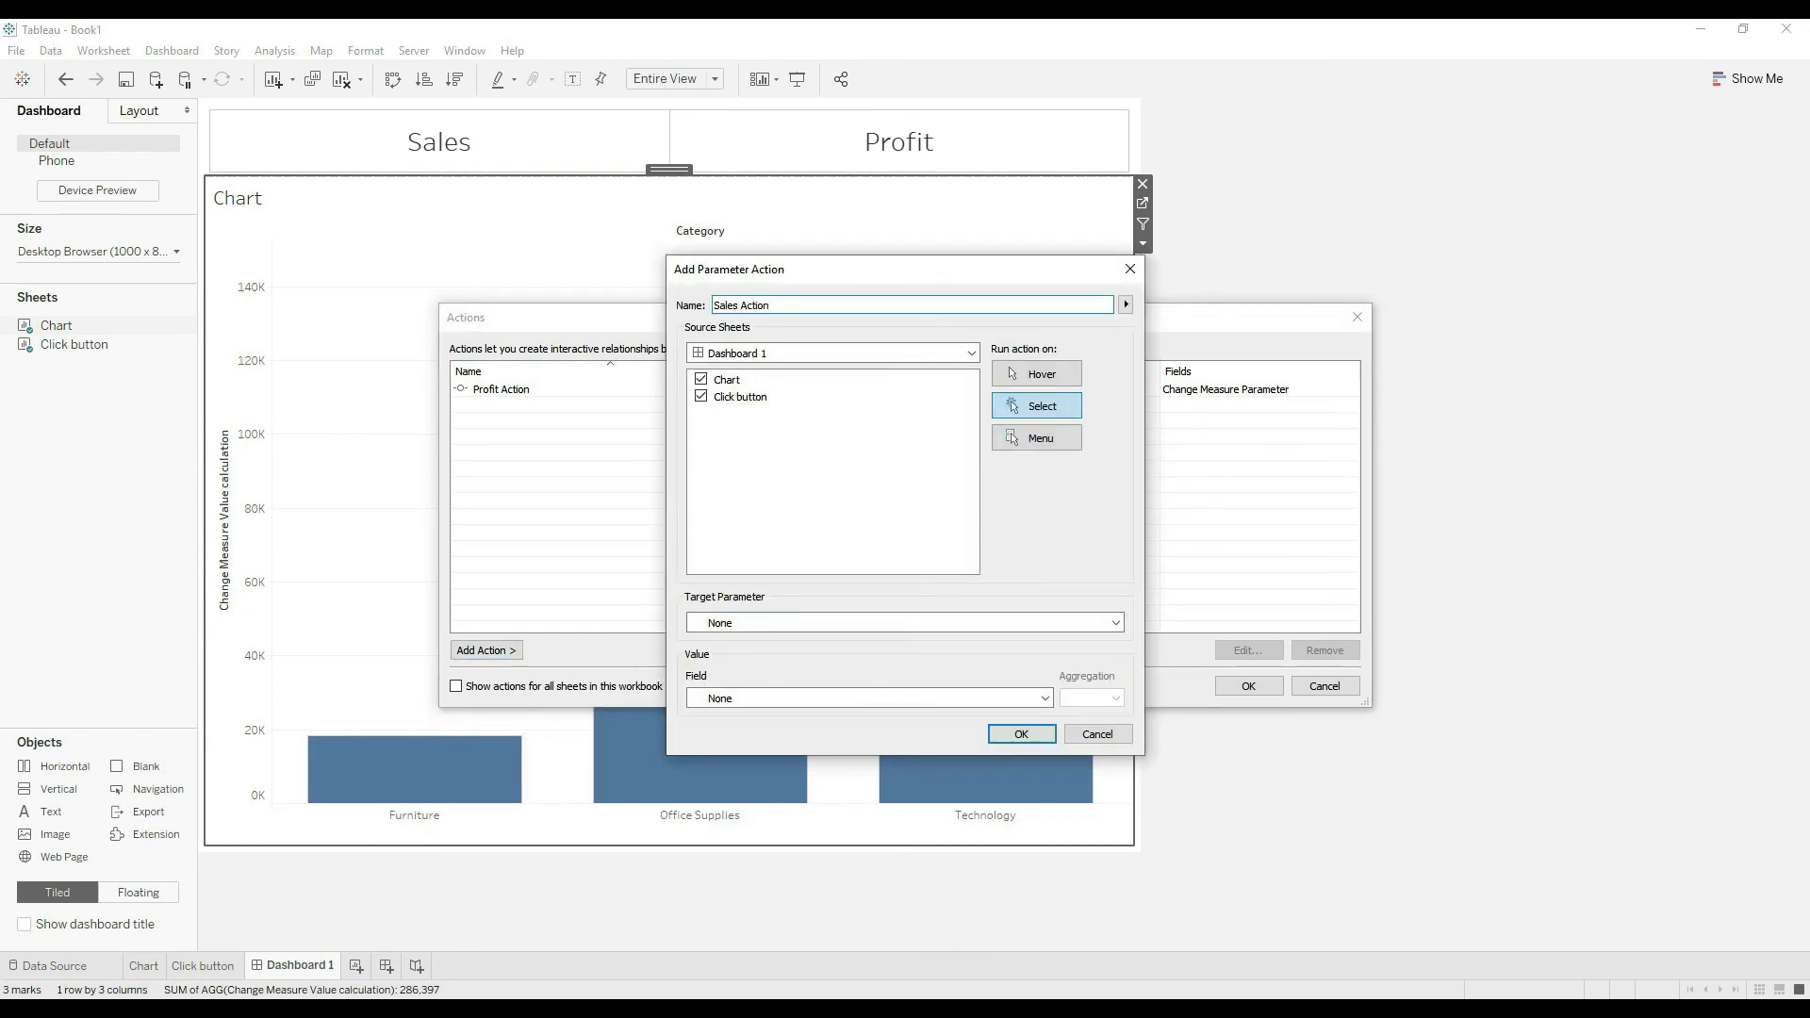
- Save 'Sales Action' targeting Change Measure Parameter from Sales Label, then select Sales
left_click(906, 622)
left_click(792, 646)
left_click(1045, 697)
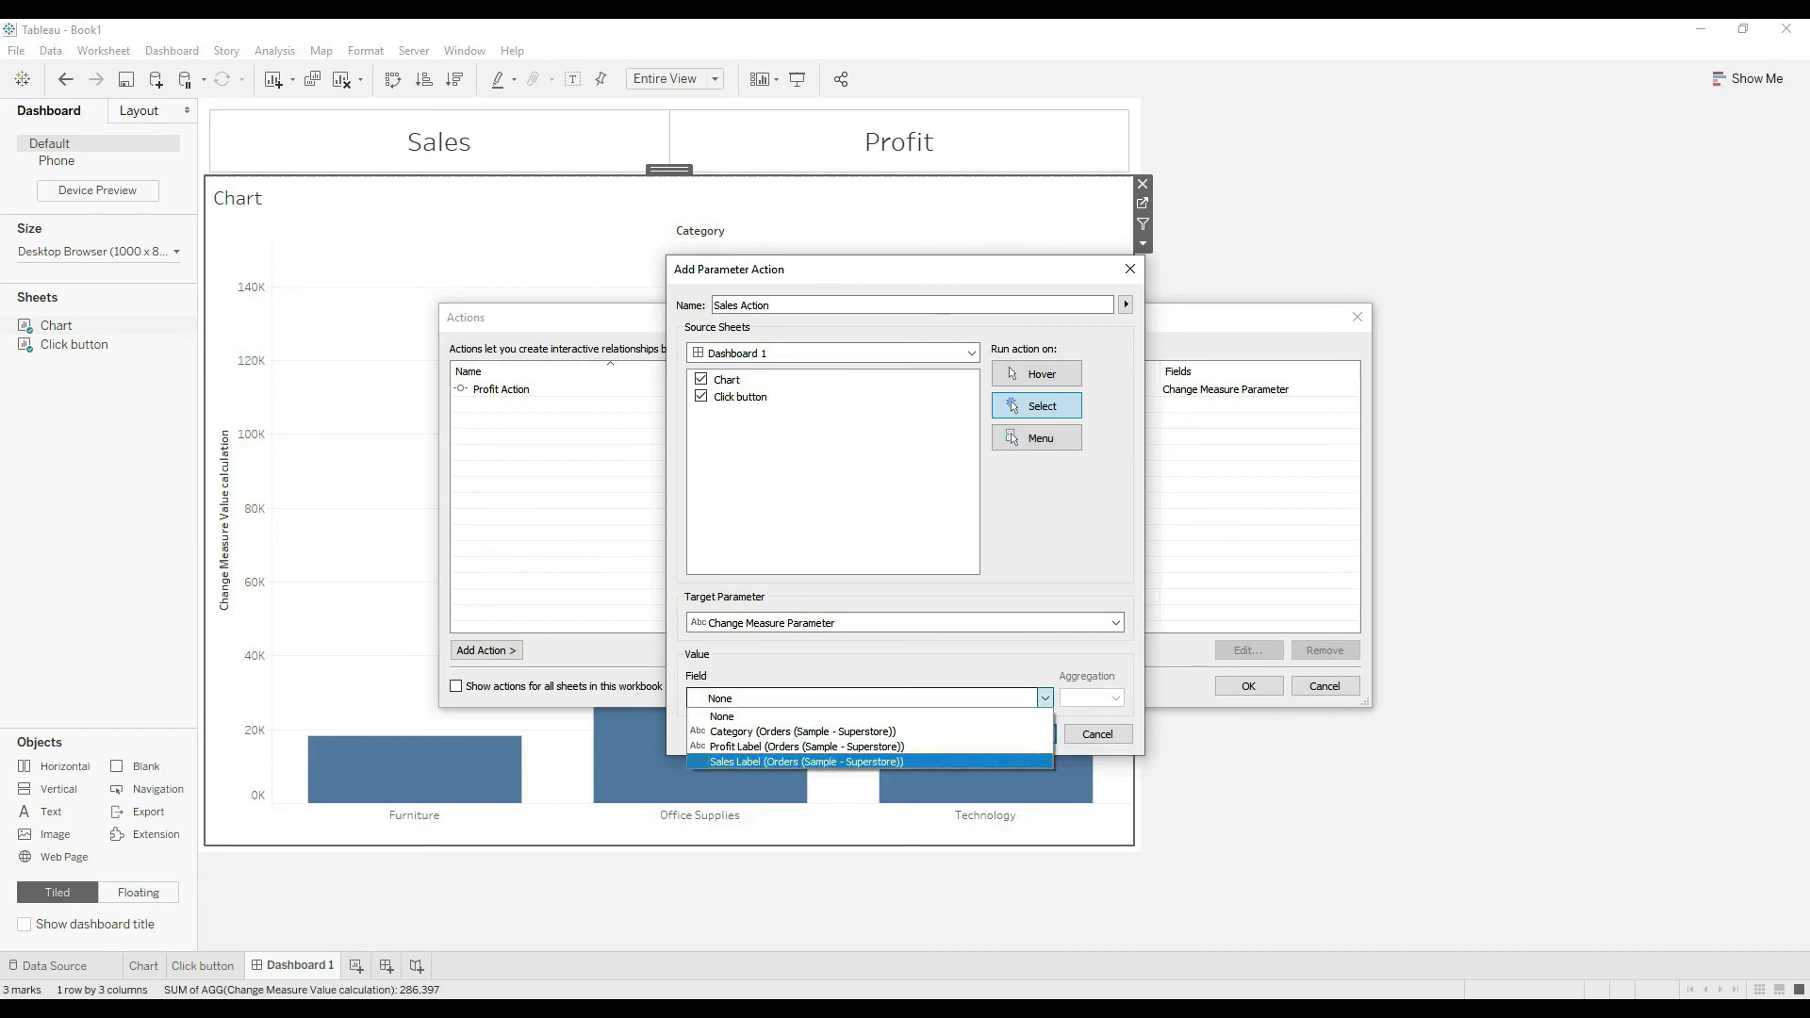
left_click(807, 762)
left_click(1023, 734)
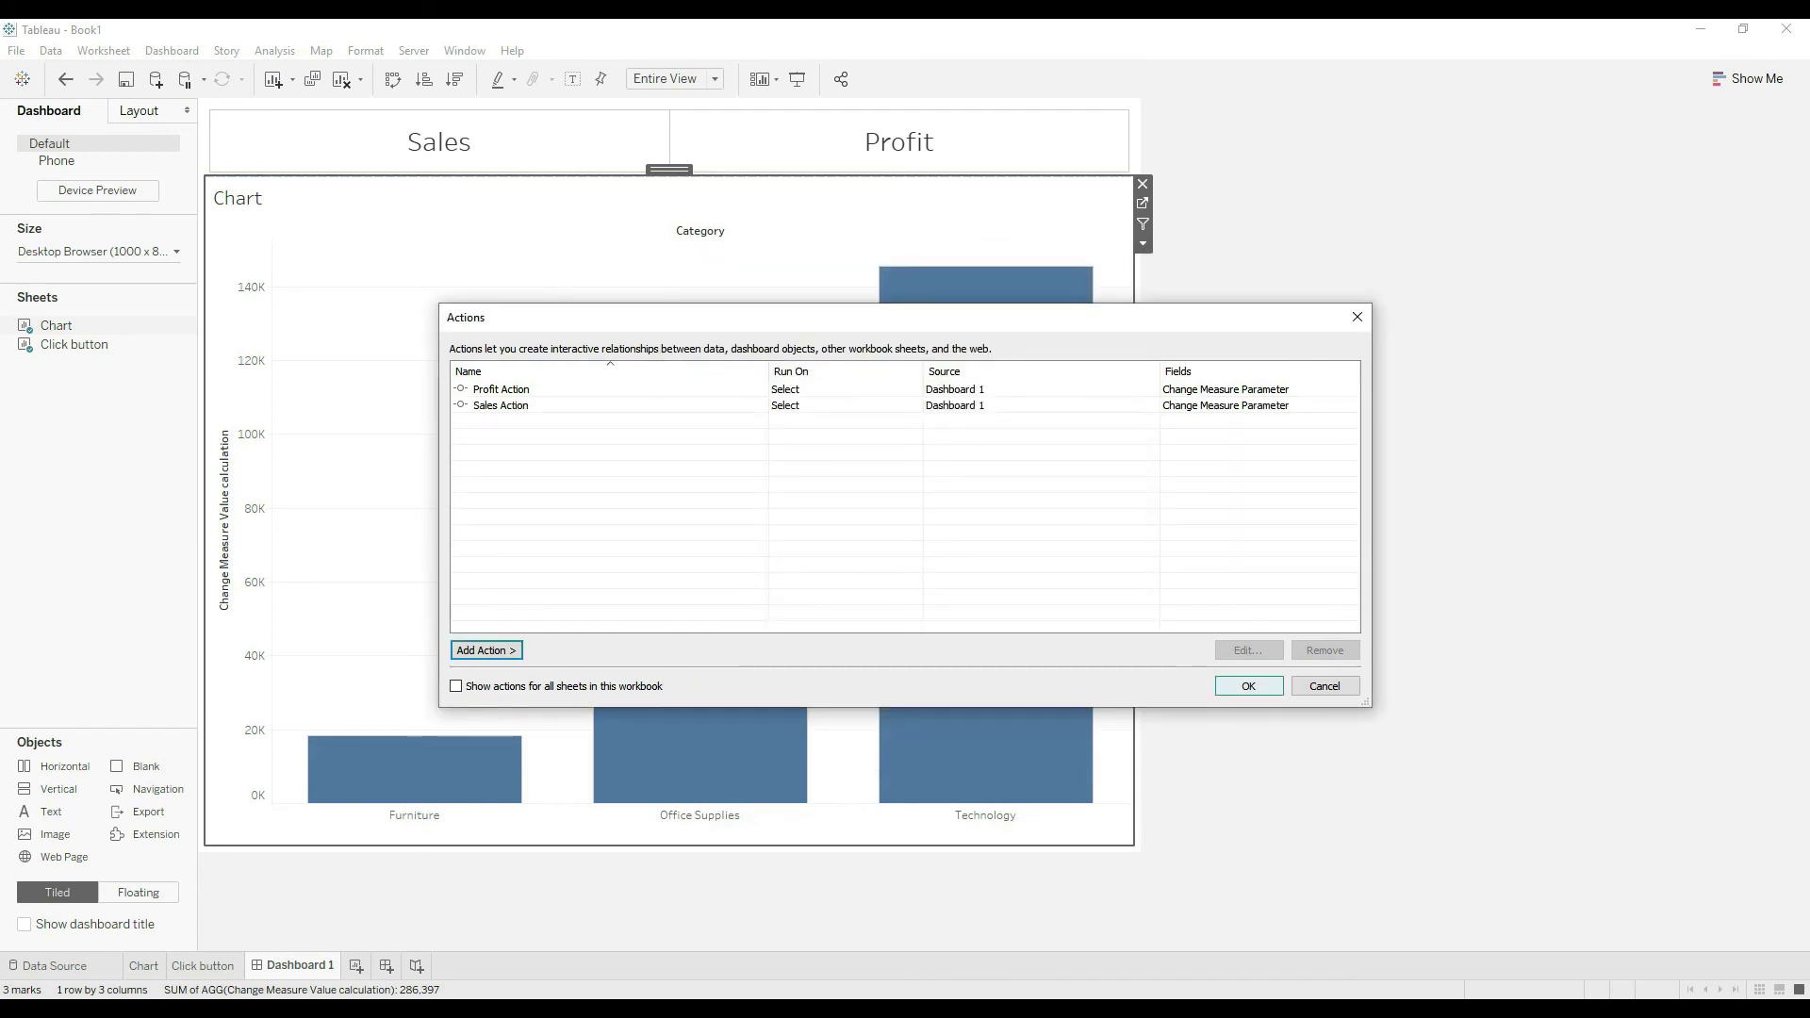
left_click(1248, 686)
left_click(425, 143)
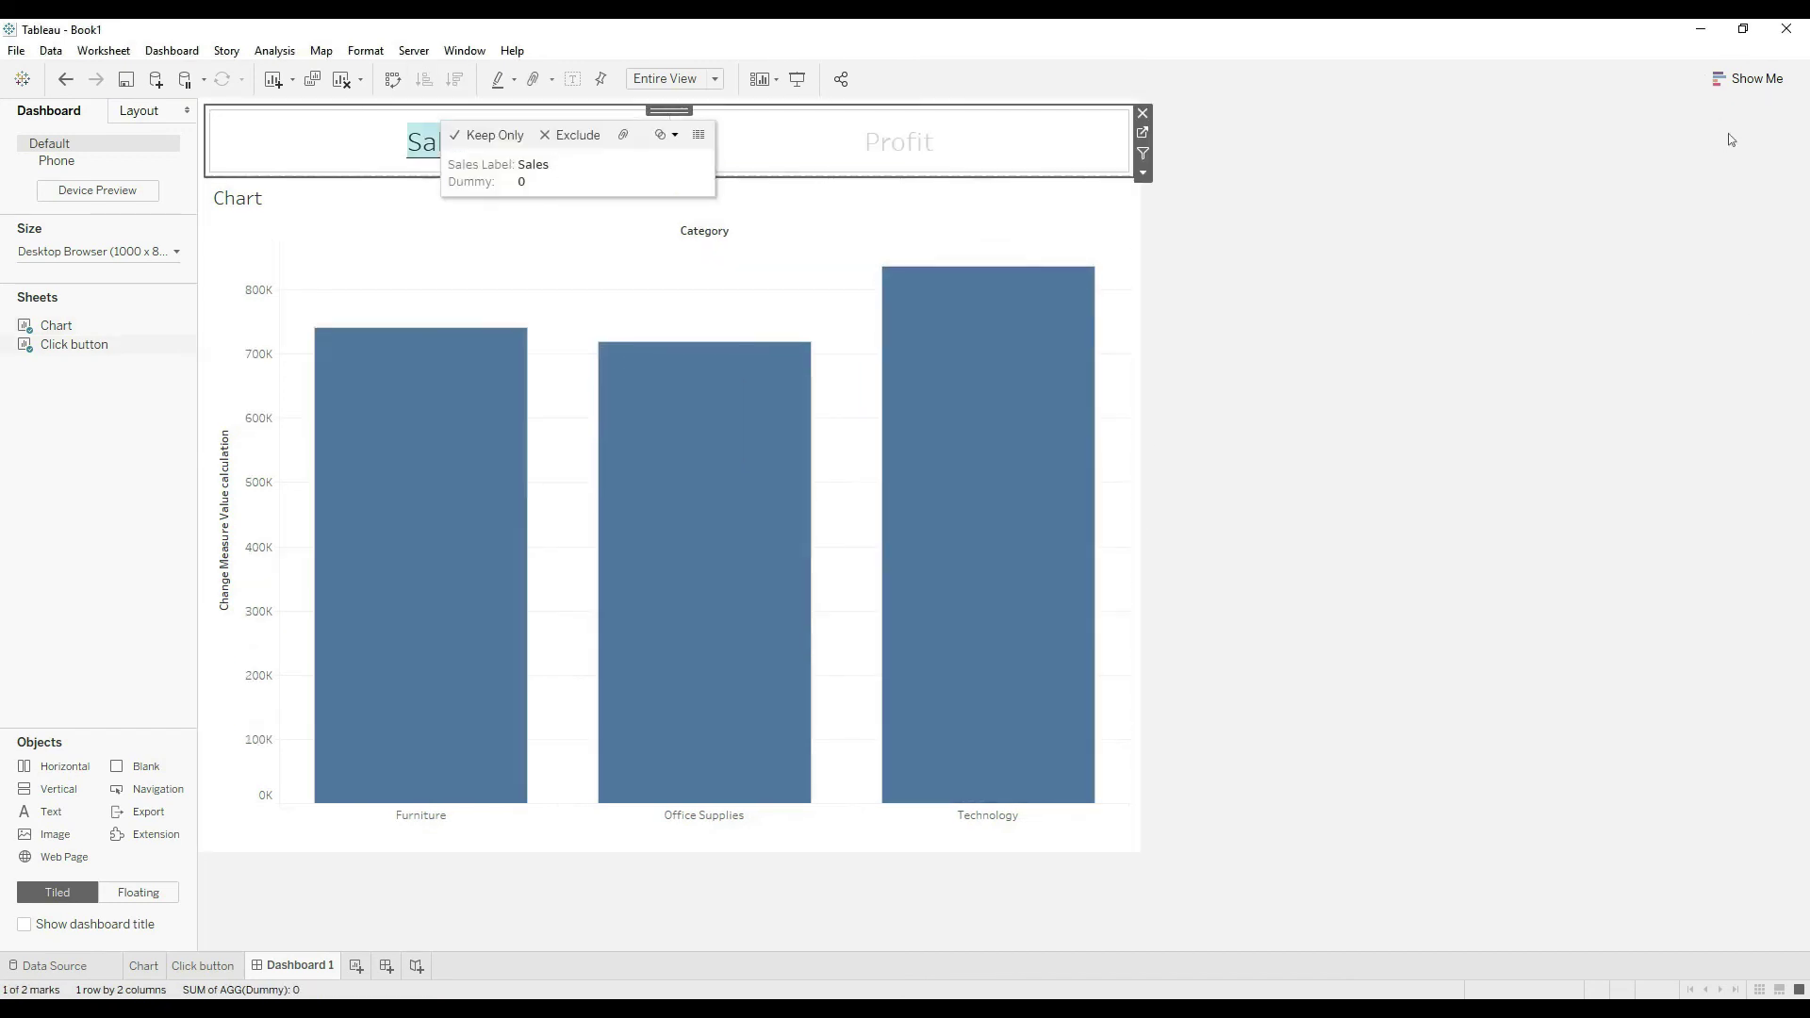
- Confirm the button sheet's tooltip settings, then select Profit to show profit bars by Category
key("alt+w")
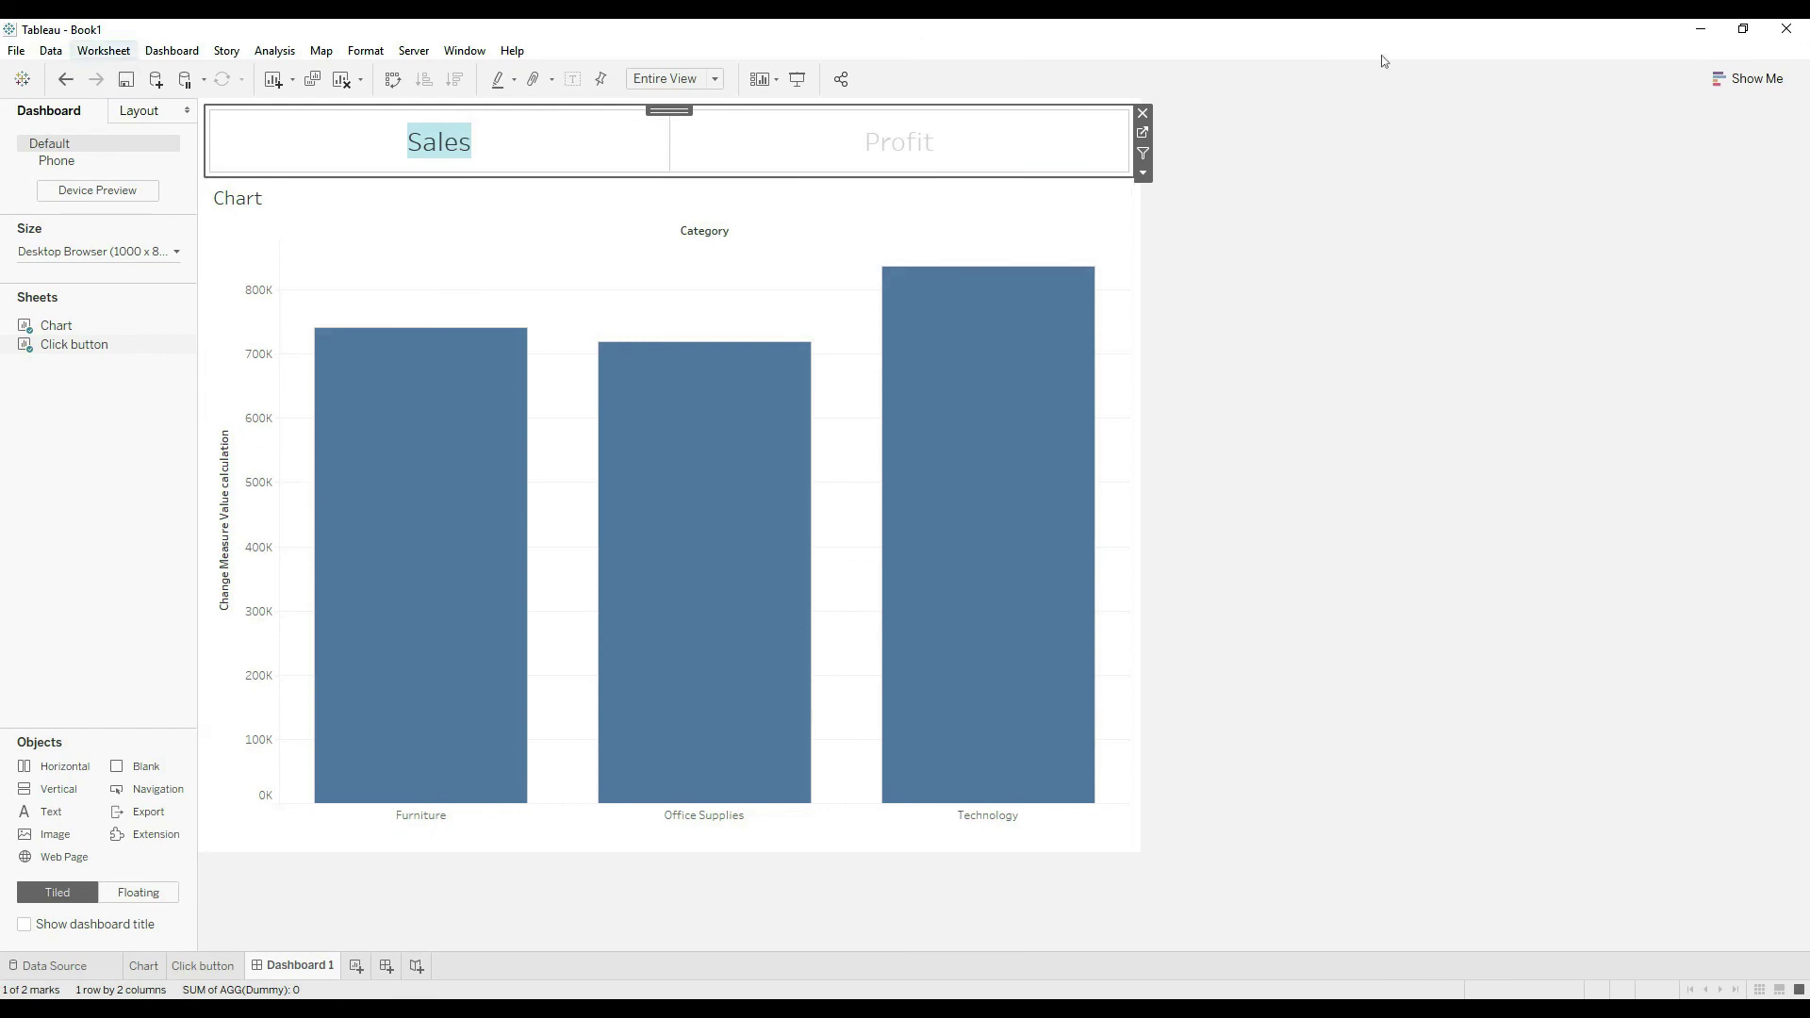
key("Escape")
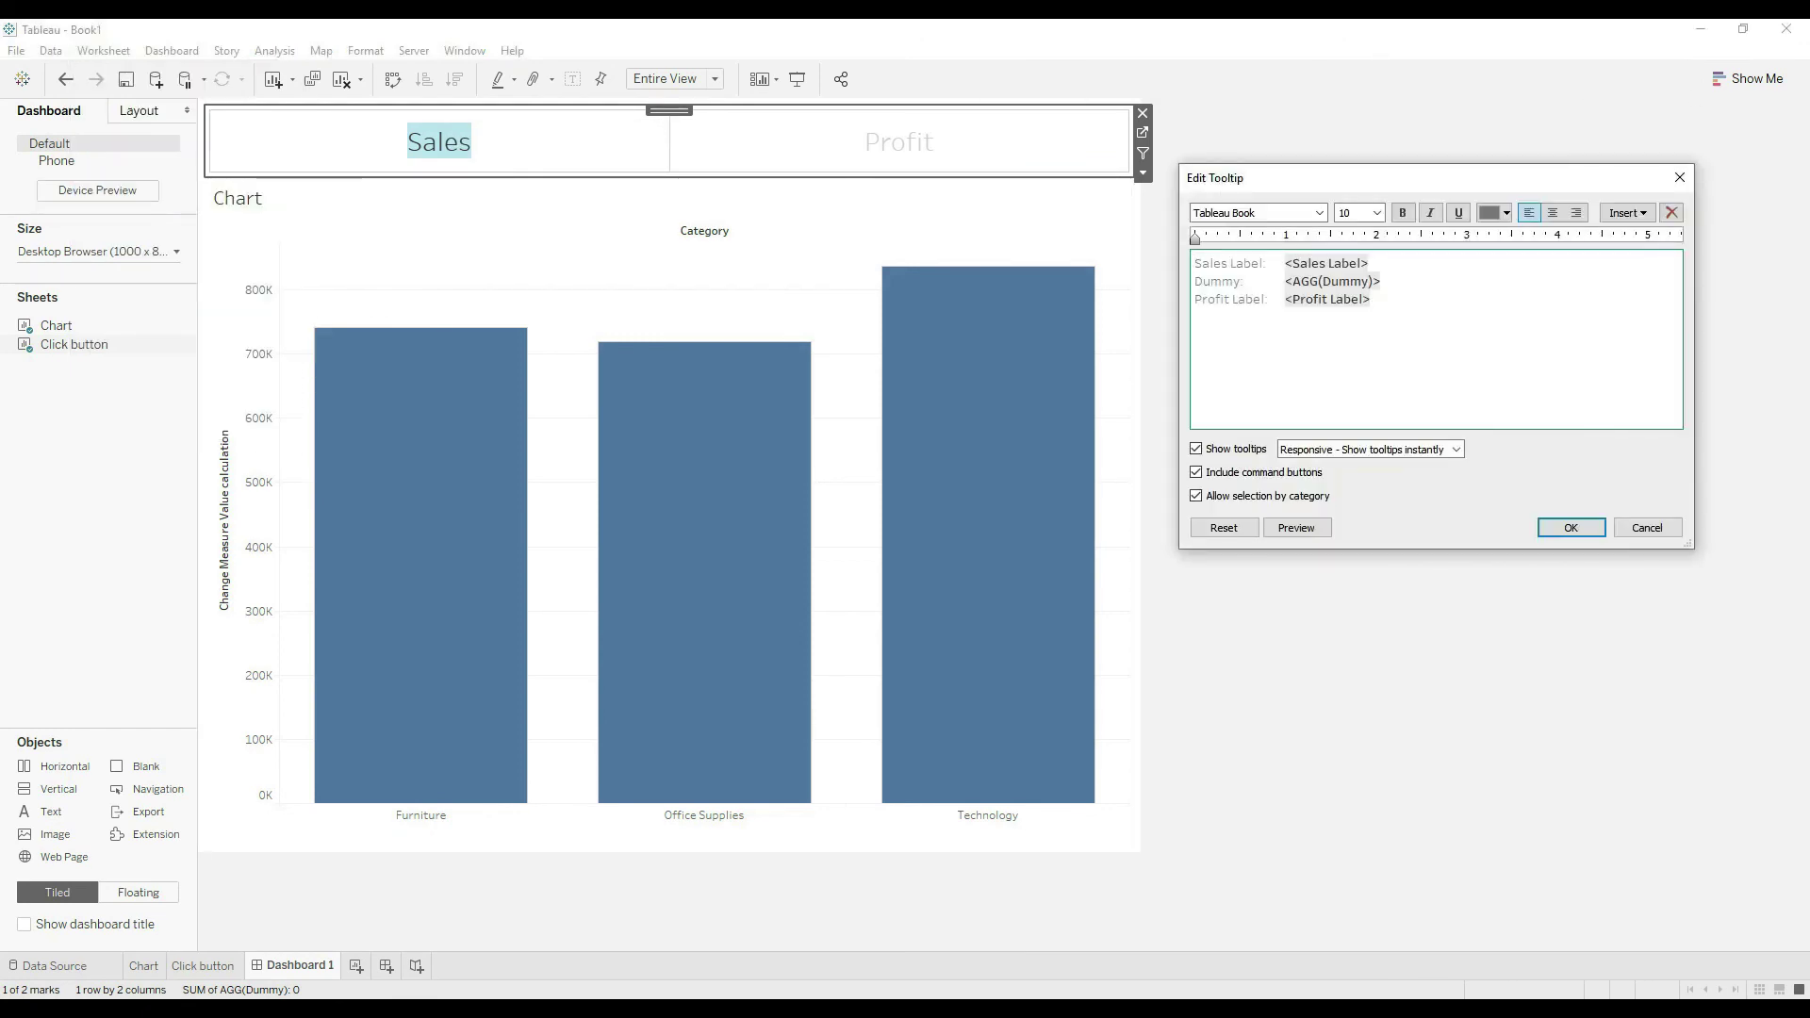
left_click(1570, 527)
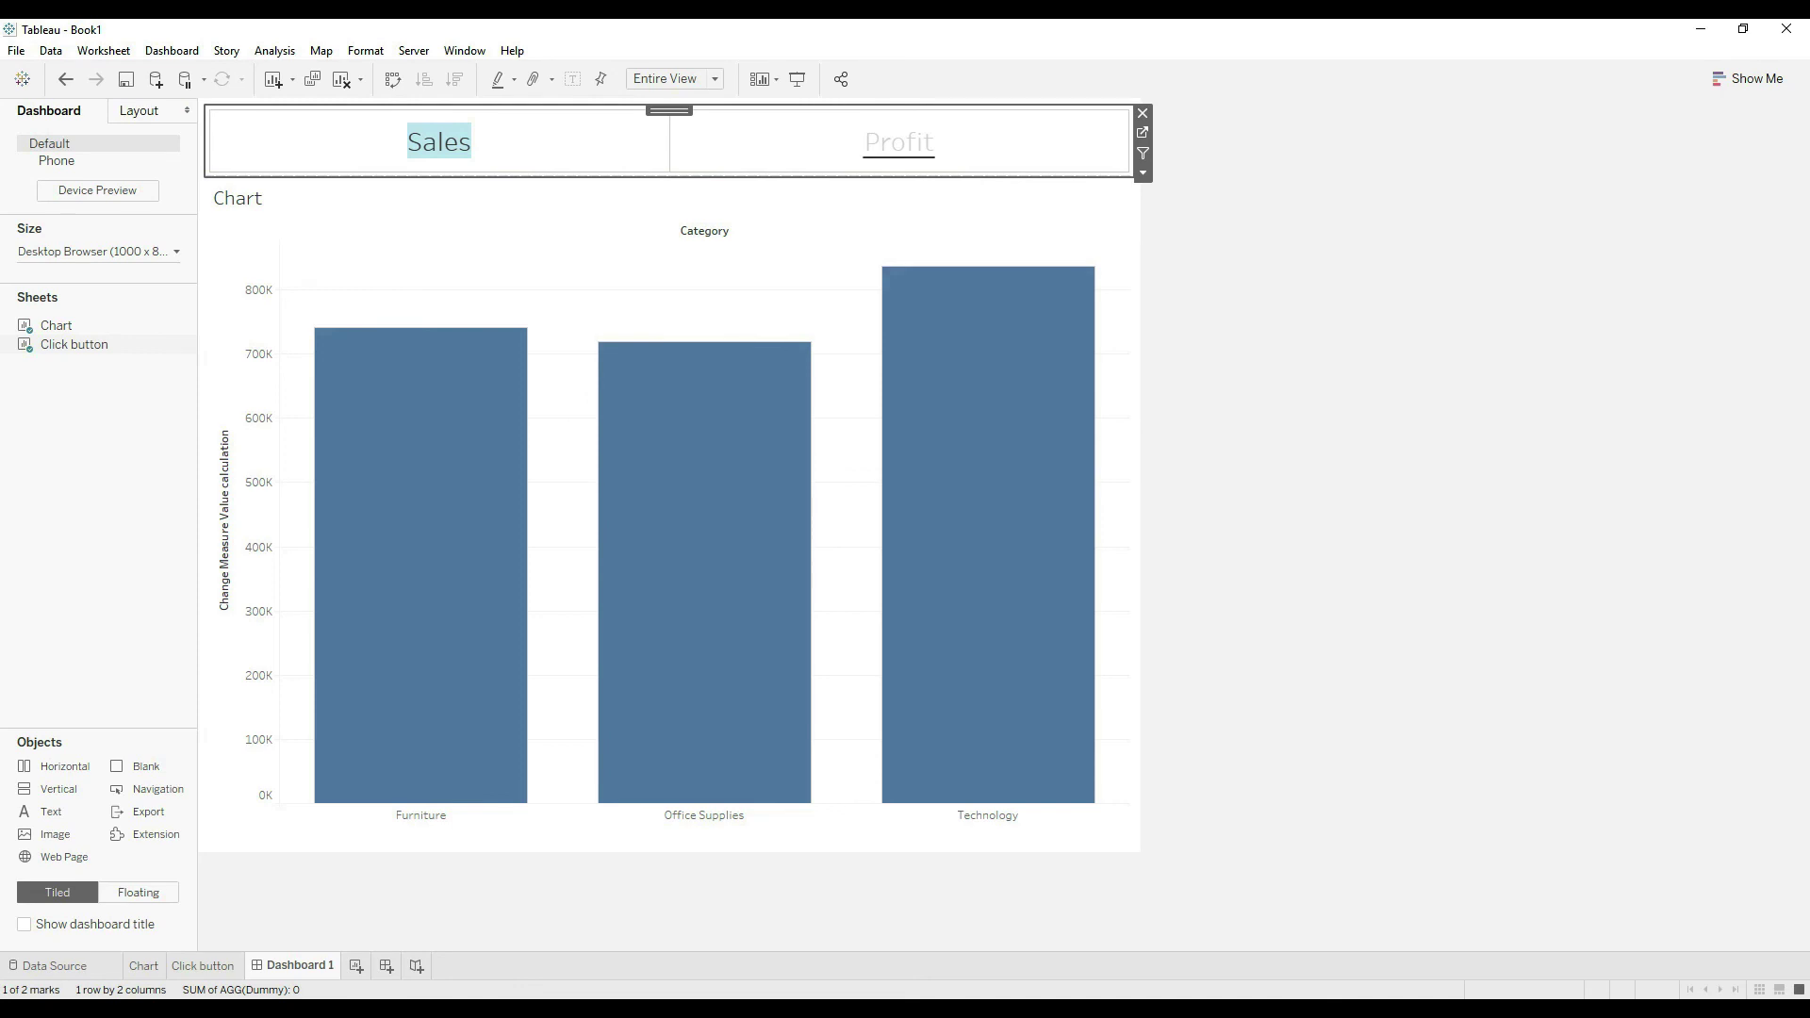
left_click(899, 142)
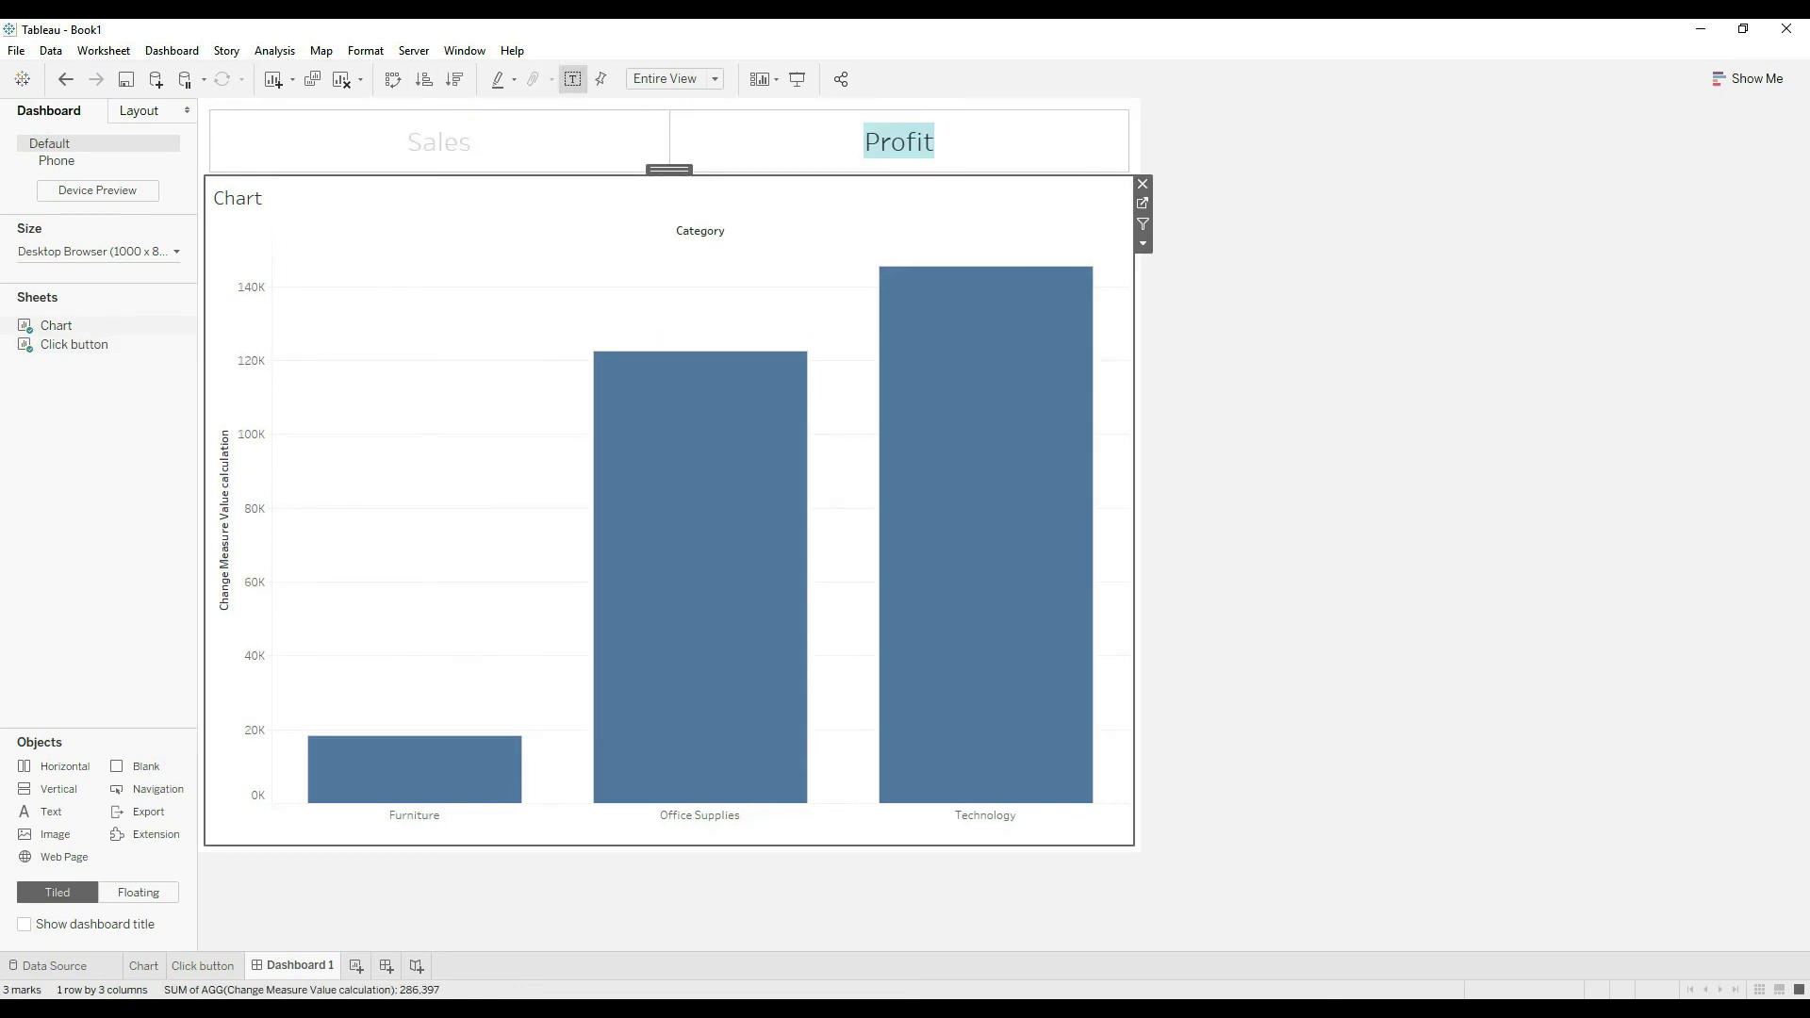